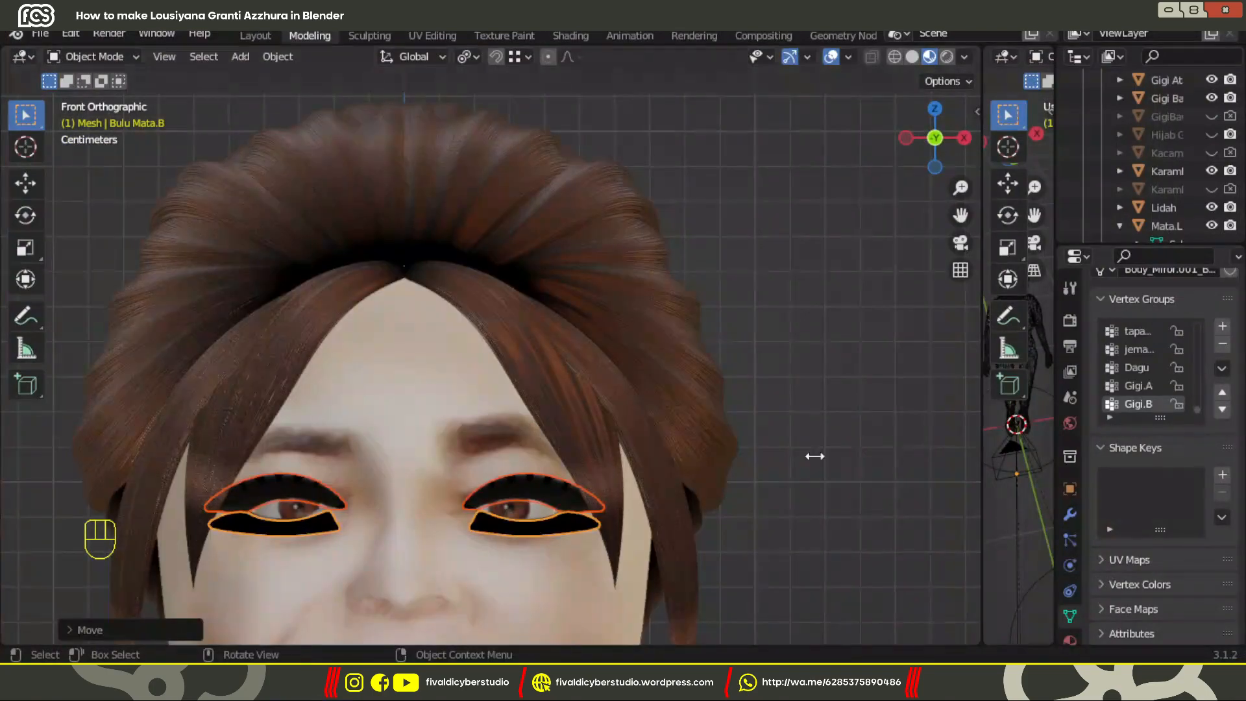
Examine the eyelash meshes around the eyes from the front and set the second viewport to Material Preview shading.
scroll(850, 434, "up", 10)
middle_click_drag(851, 433, 897, 448, "shift")
scroll(897, 448, "down", 3)
middle_click_drag(260, 454, 383, 448)
middle_click_drag(311, 373, 373, 364)
key("grave")
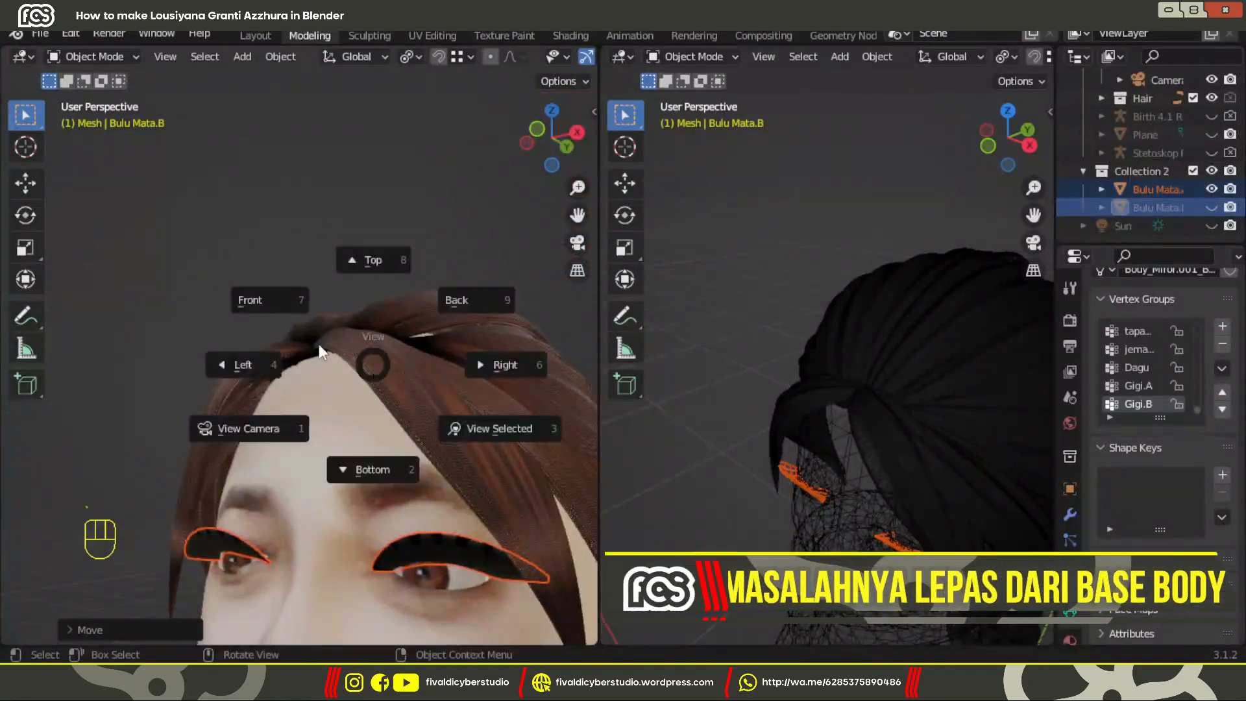
left_click(269, 300)
scroll(442, 280, "up", 3)
scroll(965, 384, "up", 8)
middle_click_drag(965, 384, 926, 266, "shift")
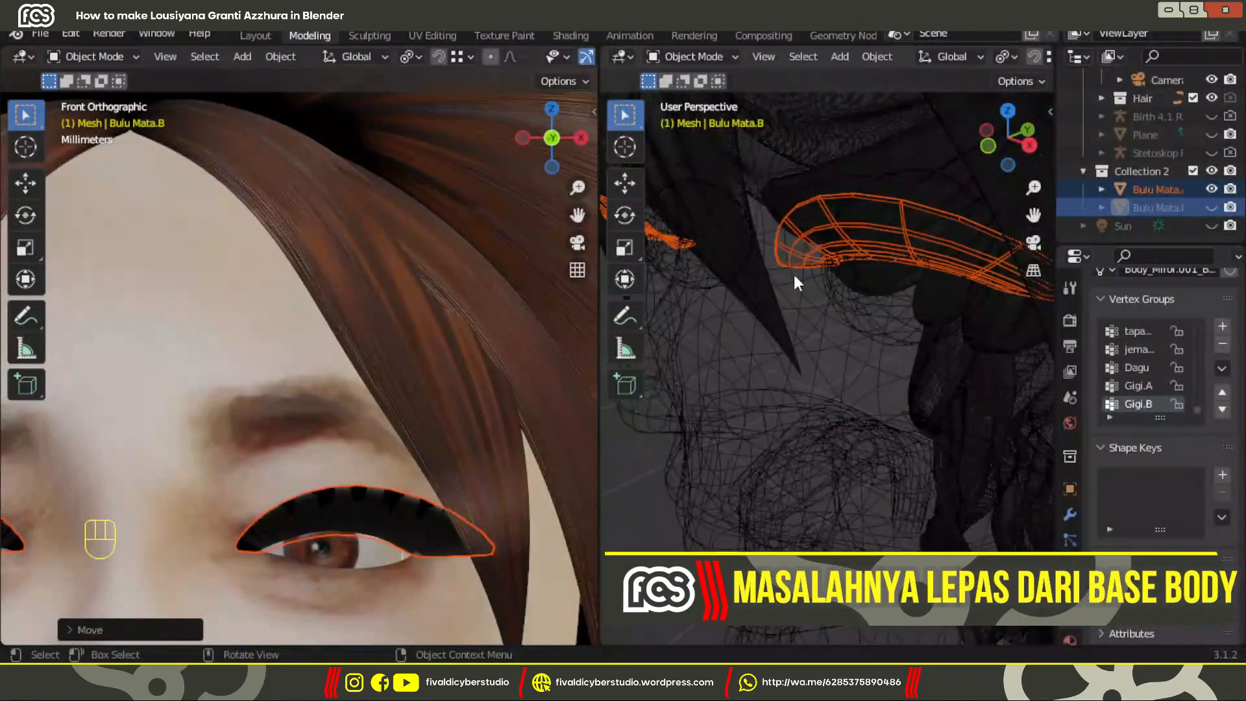
key("z")
left_click(864, 425)
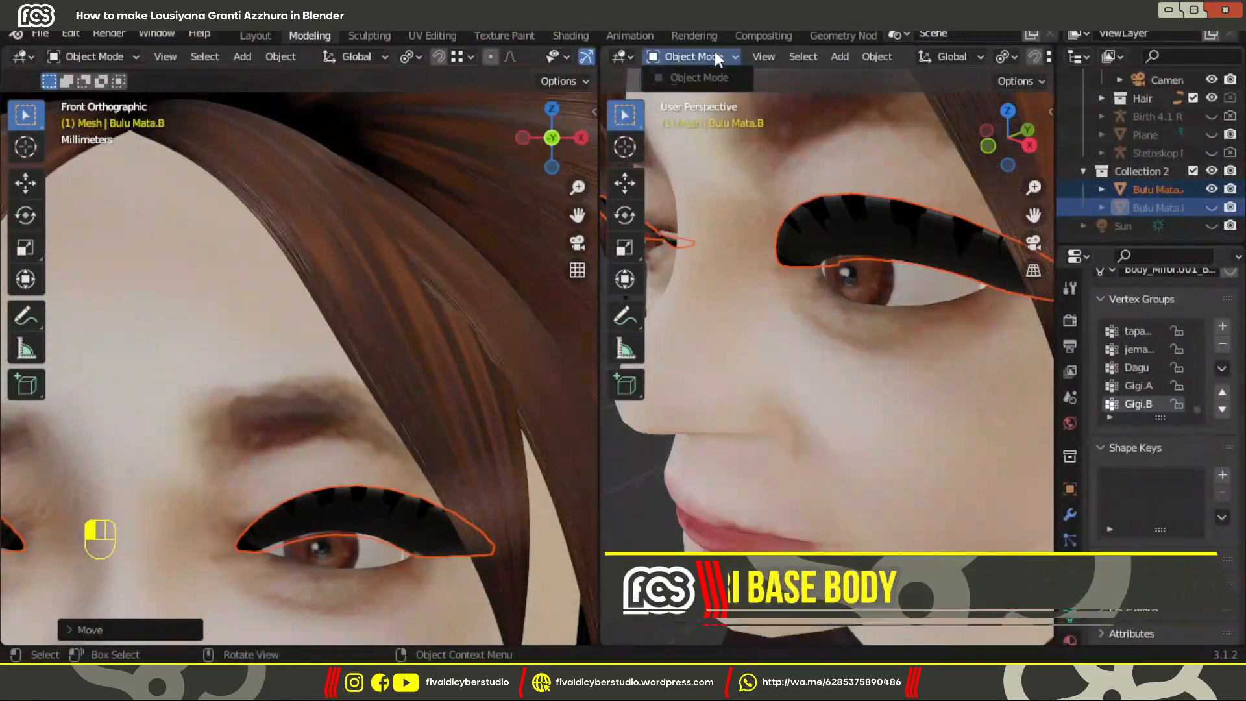
Activate the upper eyelash mesh's Basis shape key in Edit Mode, and show its modifiers back in Object Mode.
left_click(95, 56)
left_click(90, 97)
left_click(1144, 524)
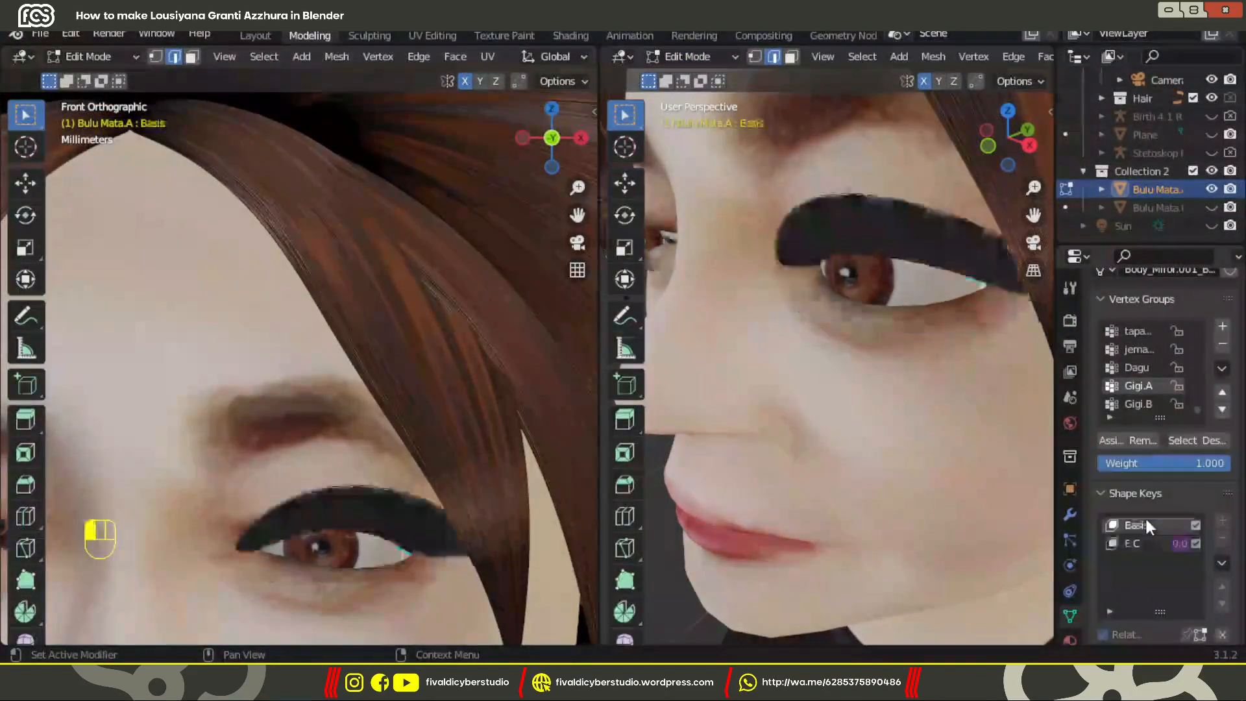
middle_click_drag(420, 356, 346, 434)
scroll(122, 454, "up", 3)
middle_click_drag(346, 433, 389, 298, "shift")
left_click(1070, 514)
left_click(93, 57)
left_click(94, 79)
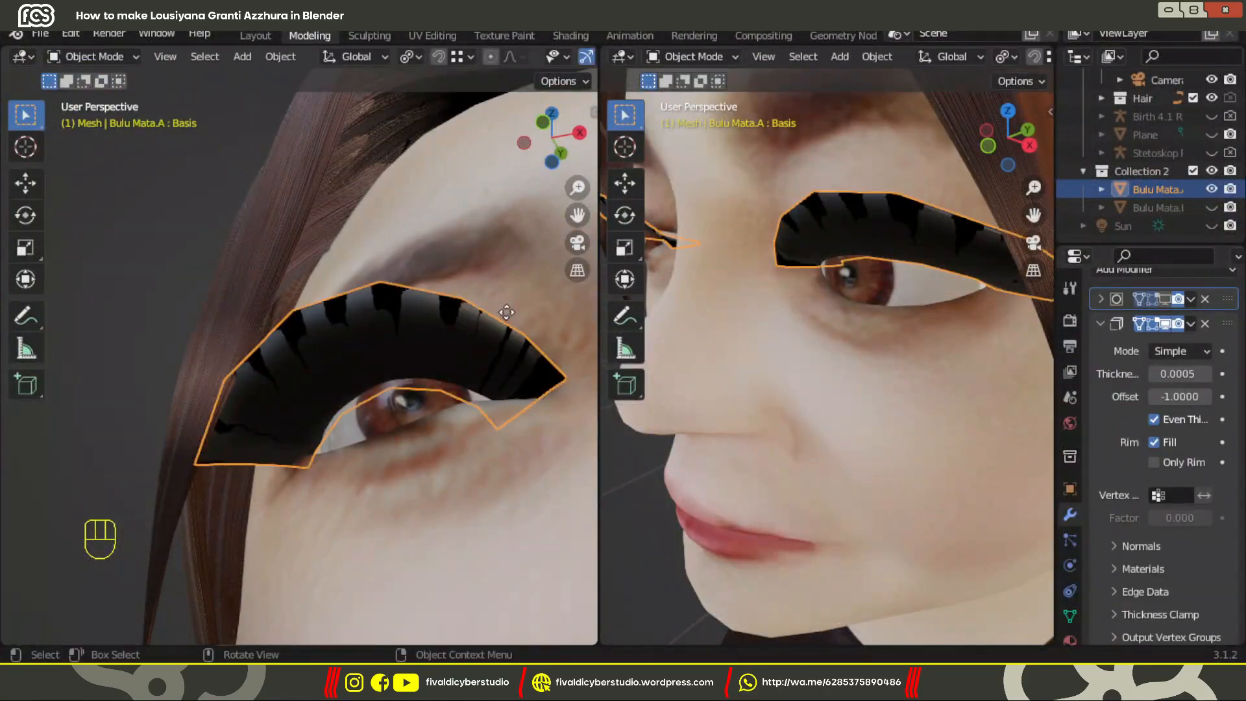
Isolate the upper eyelash mesh in local view and set its origin to its geometry.
key("Escape")
scroll(499, 299, "down", 4)
middle_click_drag(500, 299, 363, 389)
left_click(26, 183)
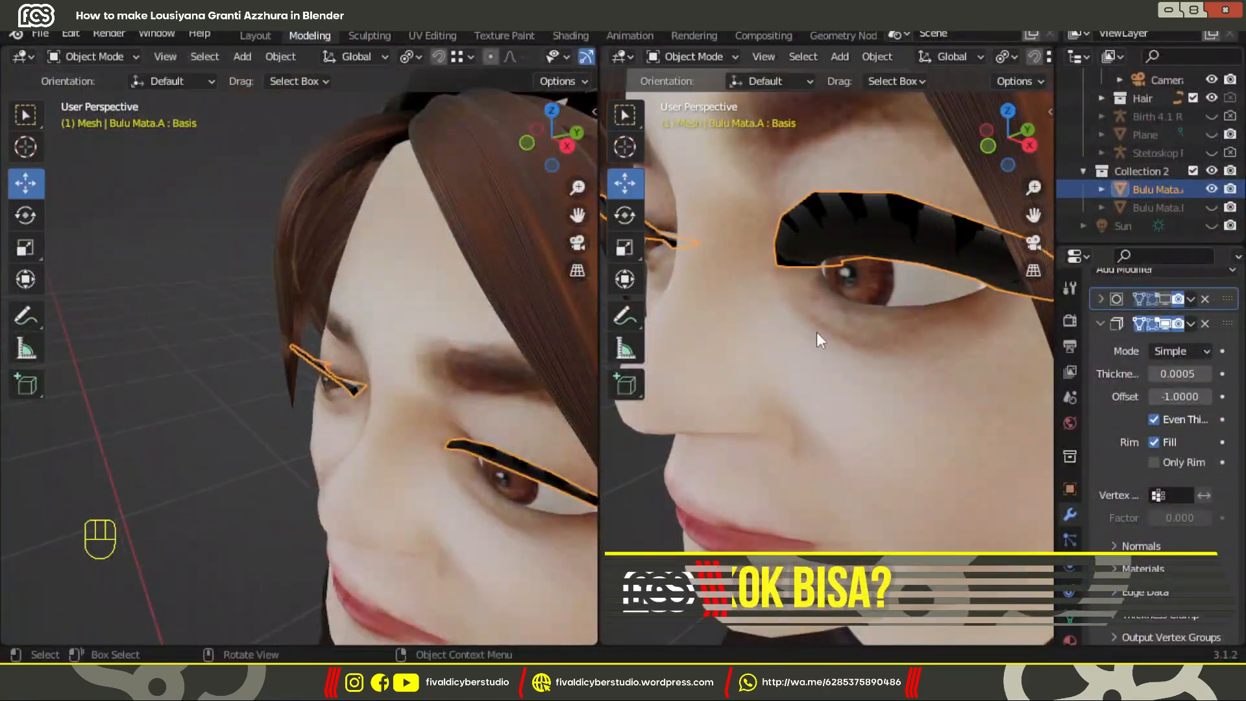
key("slash")
left_click(871, 194)
right_click(870, 192)
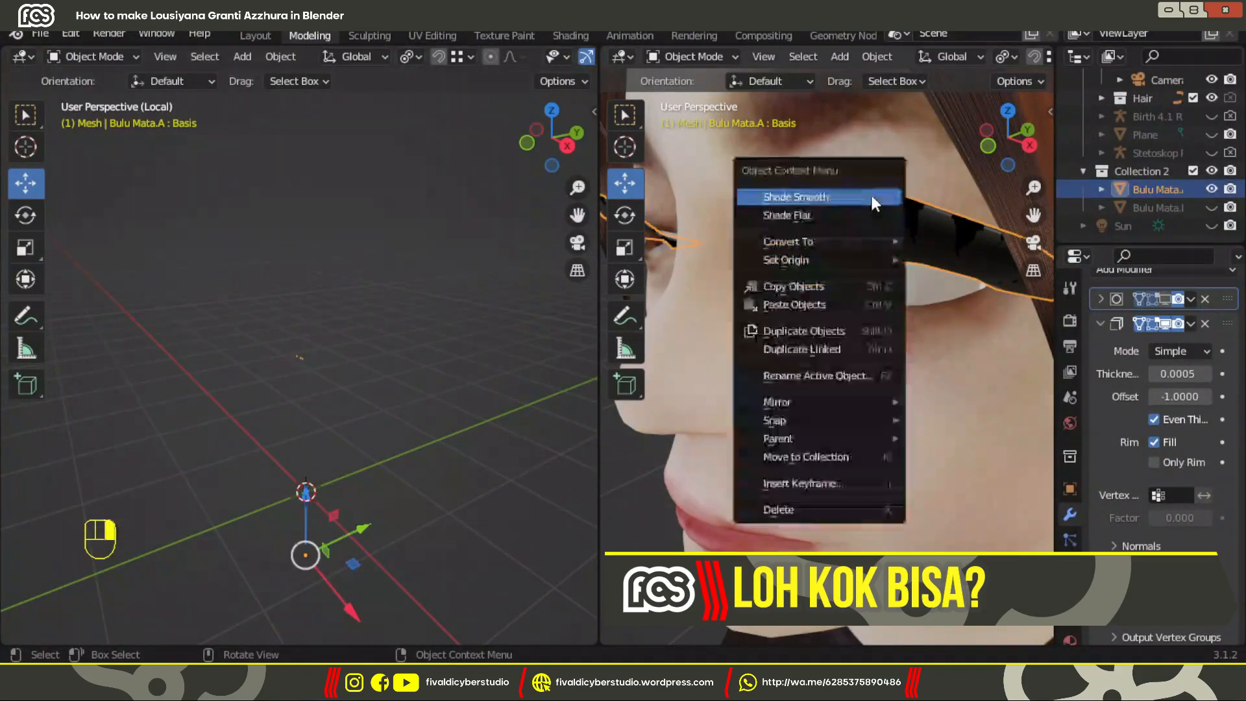
mouse_move(870, 259)
left_click(942, 277)
Isolate the body together with the upper eyelash in local view, shown in Wireframe shading around the eyes.
key("grave")
left_click(367, 334)
key("KP_Decimal")
middle_click_drag(351, 300, 390, 316)
key("z")
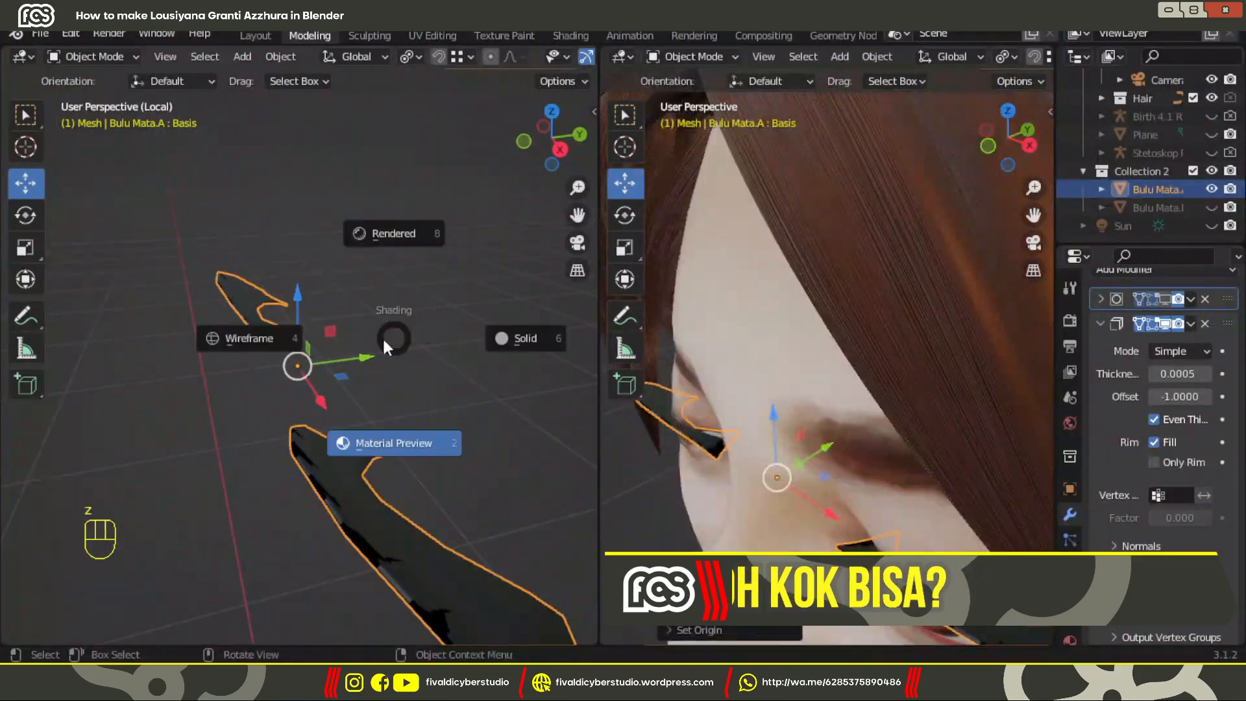
left_click(248, 336)
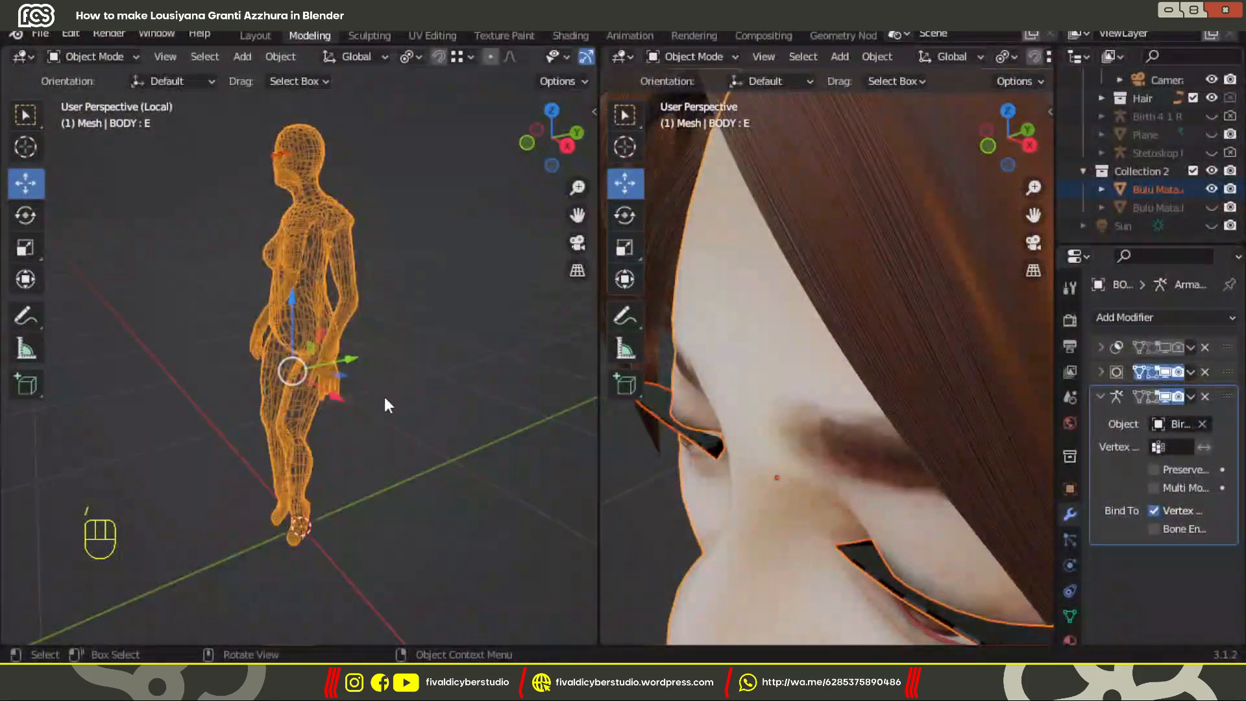
middle_click_drag(295, 162, 328, 354, "shift")
scroll(328, 353, "up", 14)
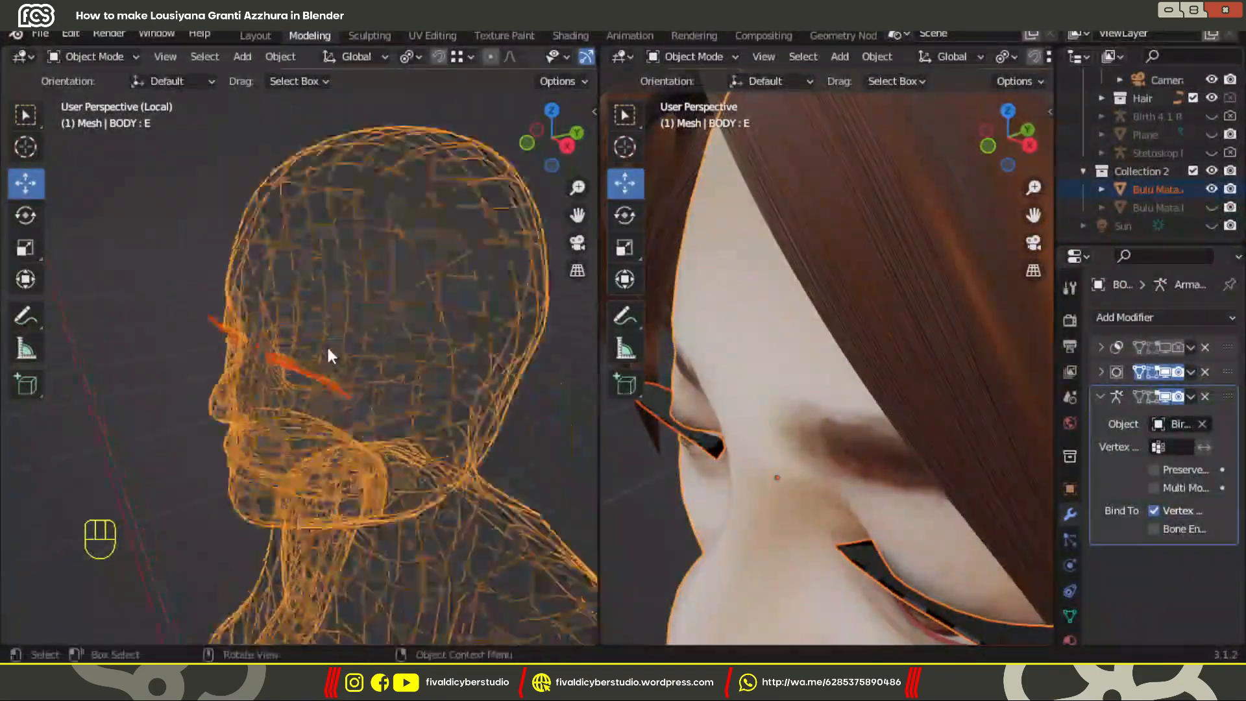
key("KP_3")
middle_click_drag(395, 436, 522, 430)
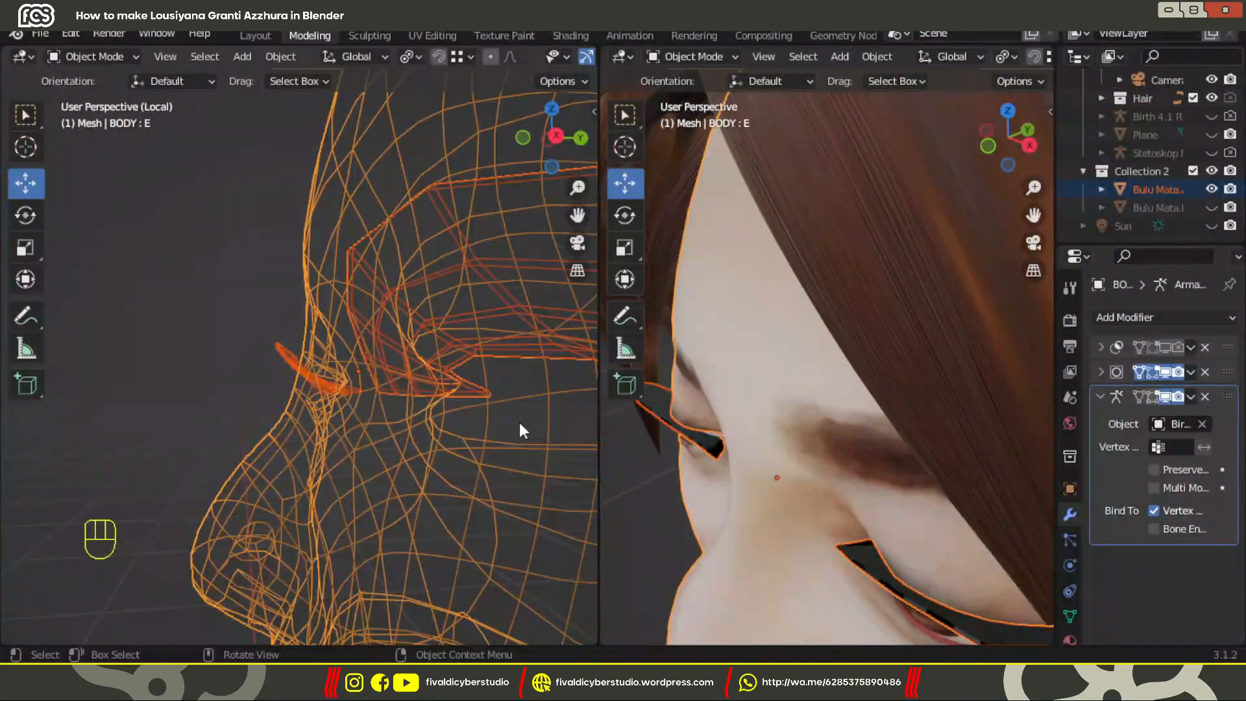
Show the head from the front in both viewports and hide the Hair collection.
left_click(25, 115)
key("grave")
left_click(353, 313)
key("grave")
left_click(851, 347)
middle_click_drag(852, 346, 688, 429, "shift")
scroll(779, 390, "up", 4)
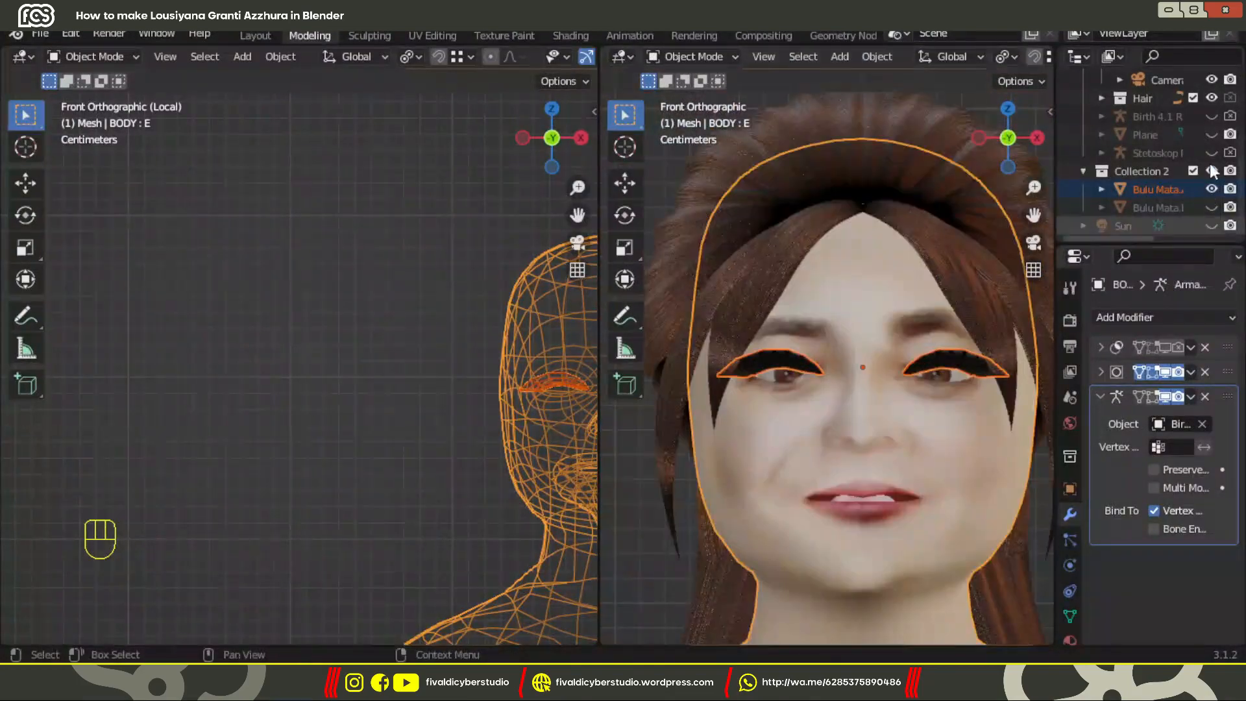
left_click(1211, 98)
scroll(1195, 156, "up", 3)
scroll(920, 282, "up", 3)
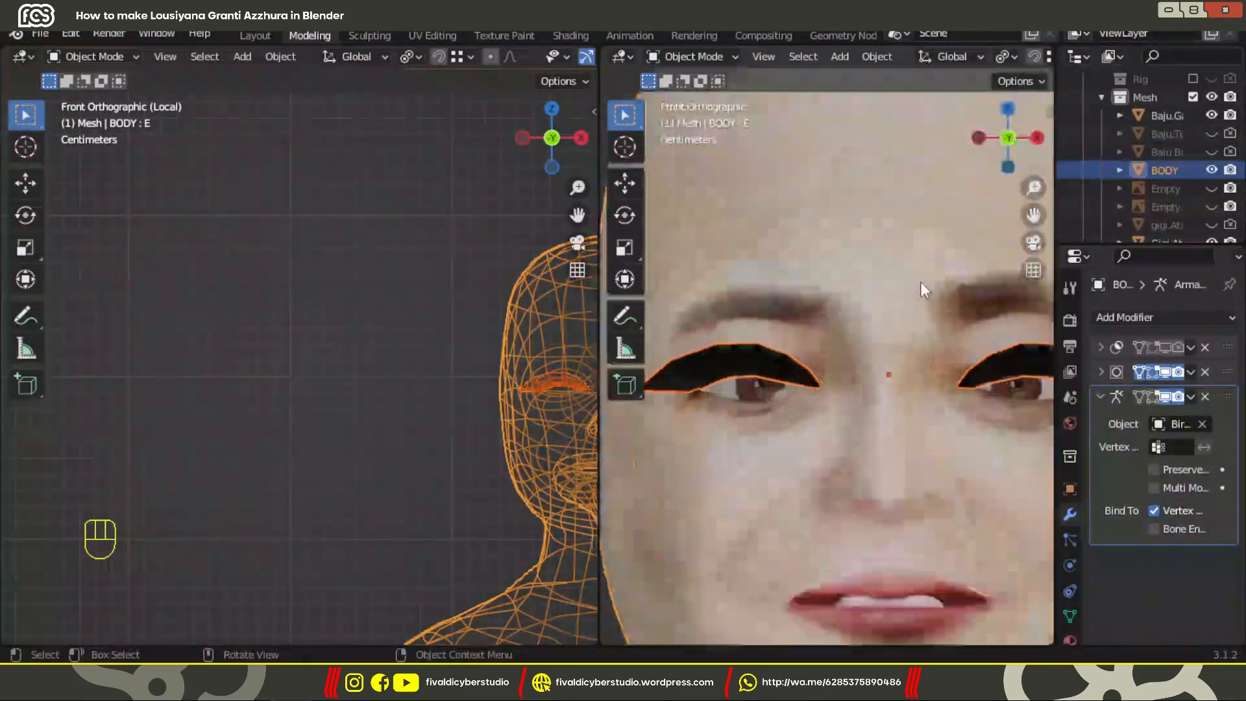
scroll(325, 390, "up", 3)
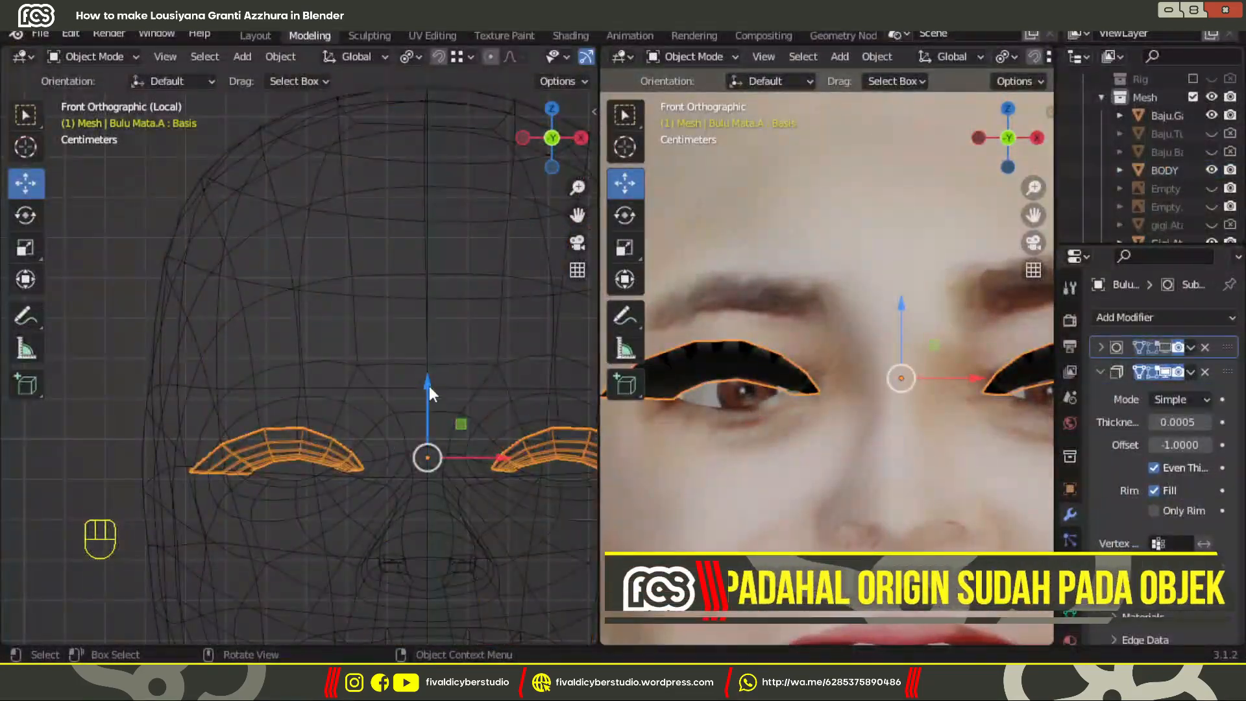
Nudge the upper eyelash slightly upward, and unhide and select the lower eyelash mesh.
left_click_drag(430, 387, 449, 383)
scroll(1197, 194, "down", 10)
left_click(1212, 208)
left_click(1157, 208)
Clear the lower eyelash's parent and set its origin to its geometry.
right_click(762, 409)
mouse_move(762, 393)
left_click(897, 414)
key("alt+p")
left_click(876, 446)
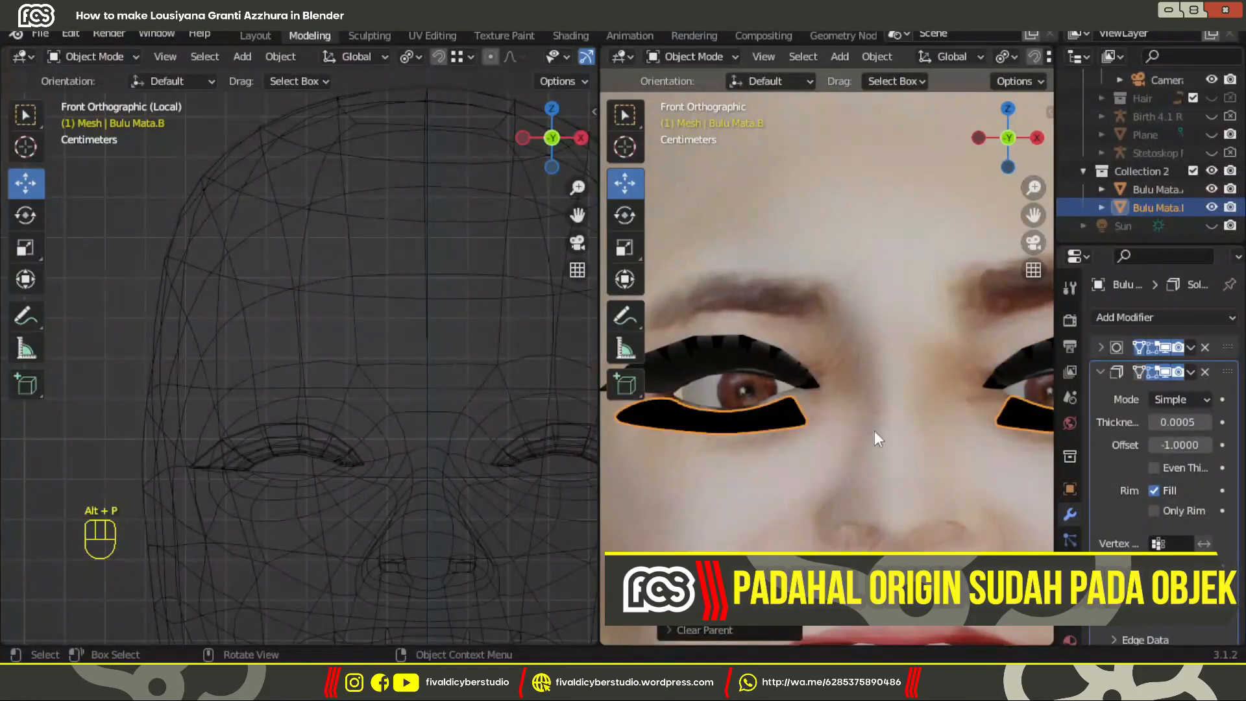
right_click(766, 412)
left_click(883, 410)
Move the lower eyelash slightly up and back along Y against the face, and disable its Subdivision modifier in the viewport.
left_click_drag(907, 337, 908, 333)
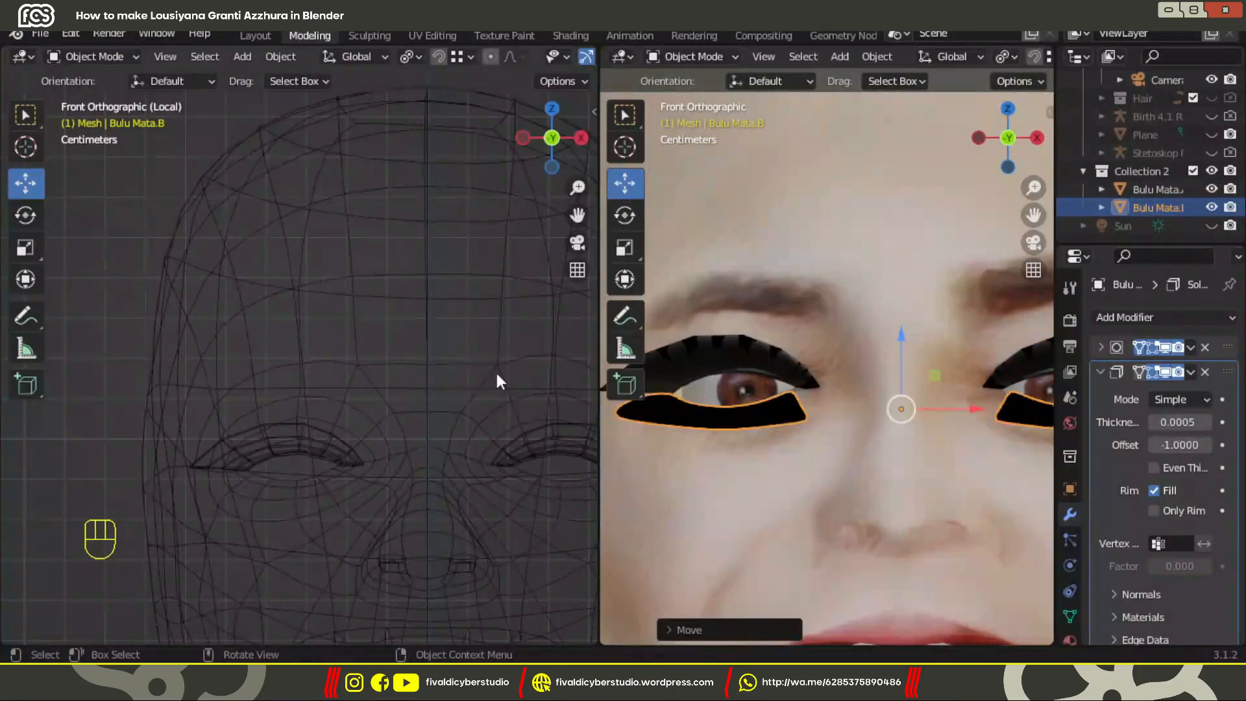
key("KP_Divide")
middle_click_drag(1019, 396, 805, 407)
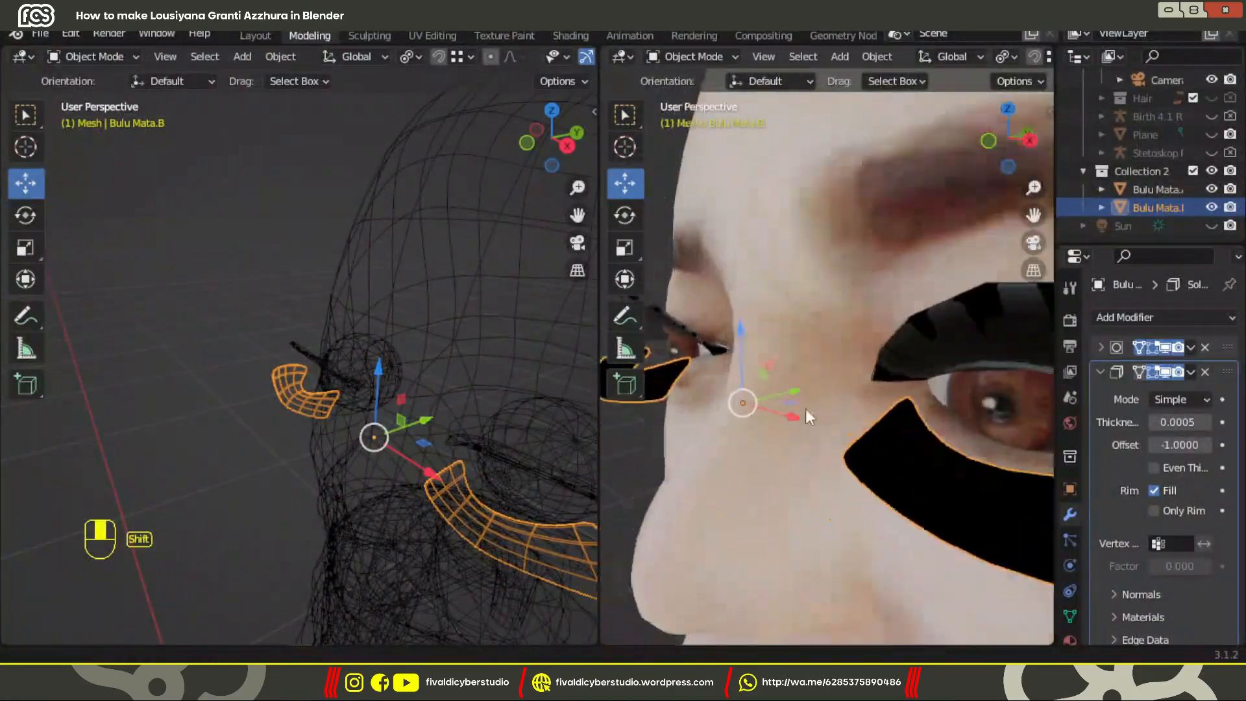
left_click_drag(797, 392, 836, 396)
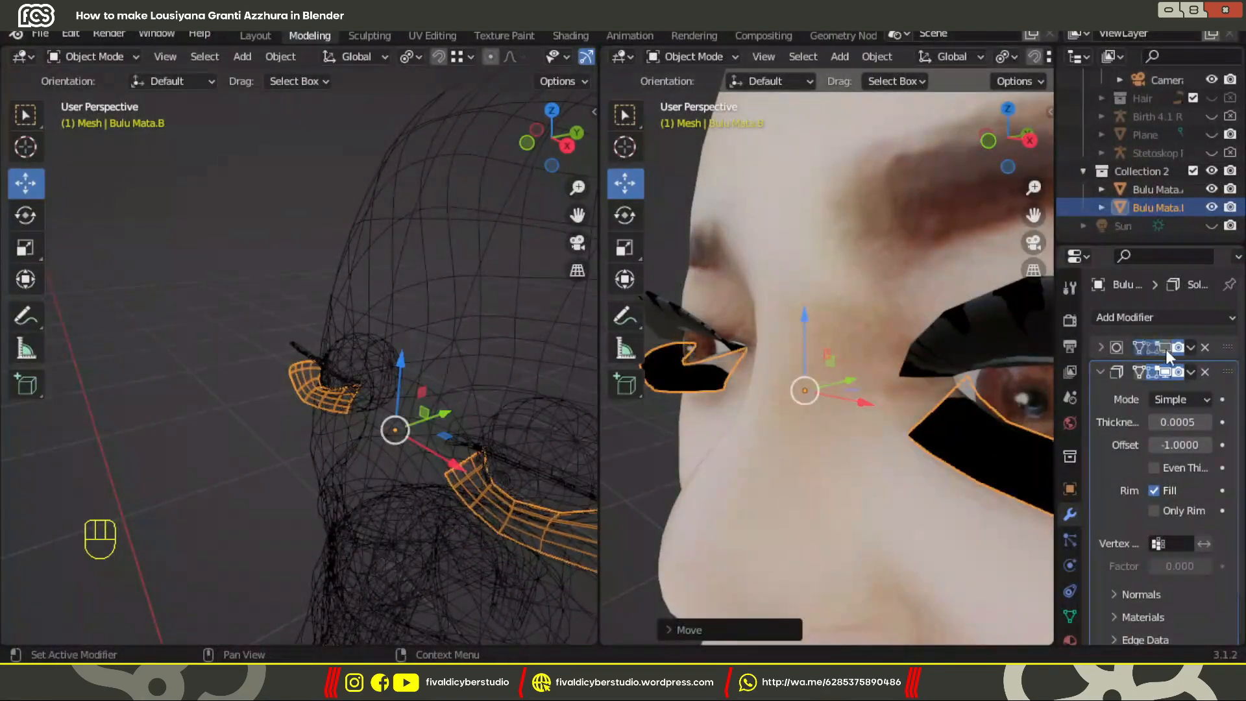
middle_click_drag(836, 396, 839, 424)
left_click(497, 435)
middle_click_drag(497, 423, 593, 425)
left_click(575, 414)
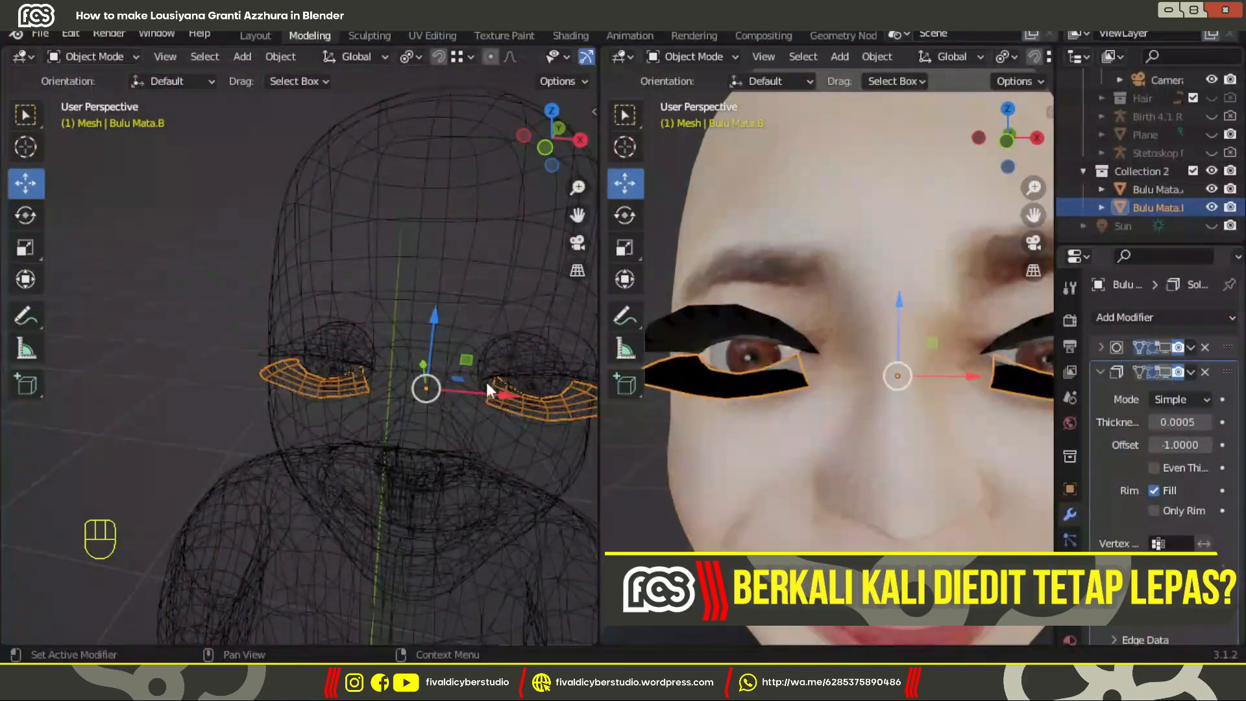
Isolate the lower eyelash together with the body in local view and enter Edit Mode on both.
key("KP_Decimal")
middle_click_drag(961, 325, 712, 270, "shift")
left_click(366, 193, "shift")
key("KP_Divide")
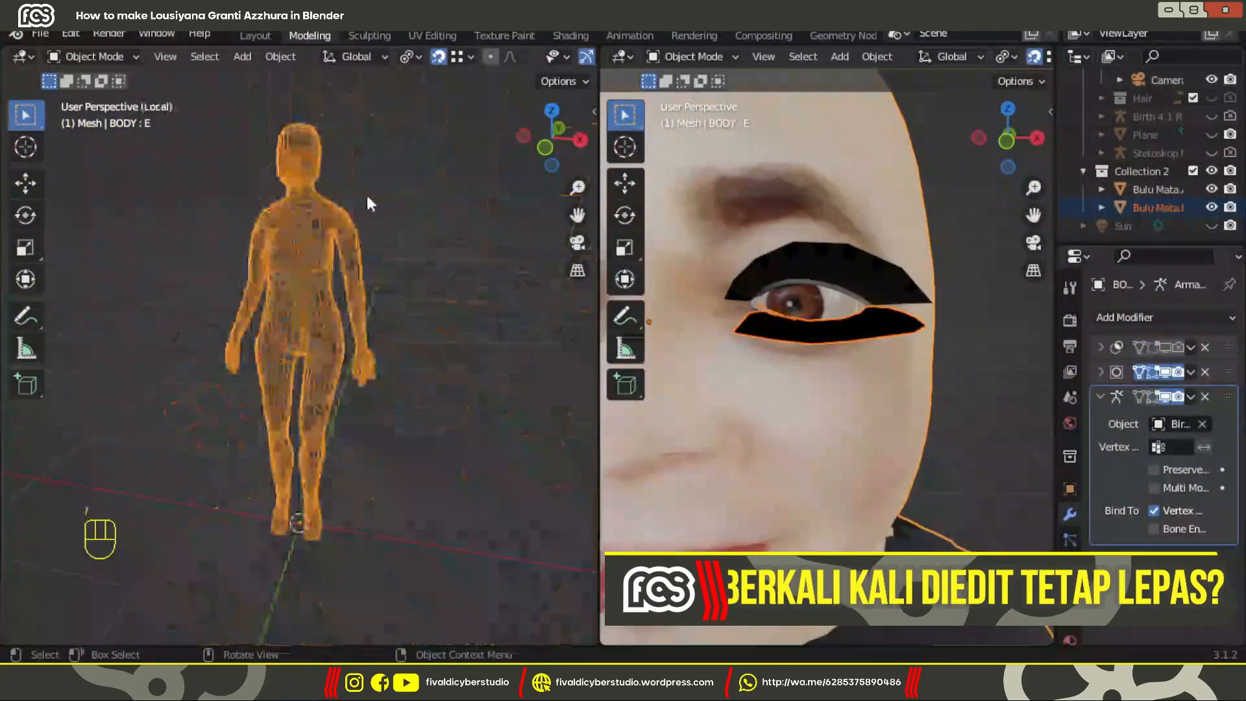
scroll(408, 326, "up", 8)
middle_click_drag(366, 193, 369, 331, "shift")
middle_click_drag(370, 331, 446, 340, "shift")
key("Tab")
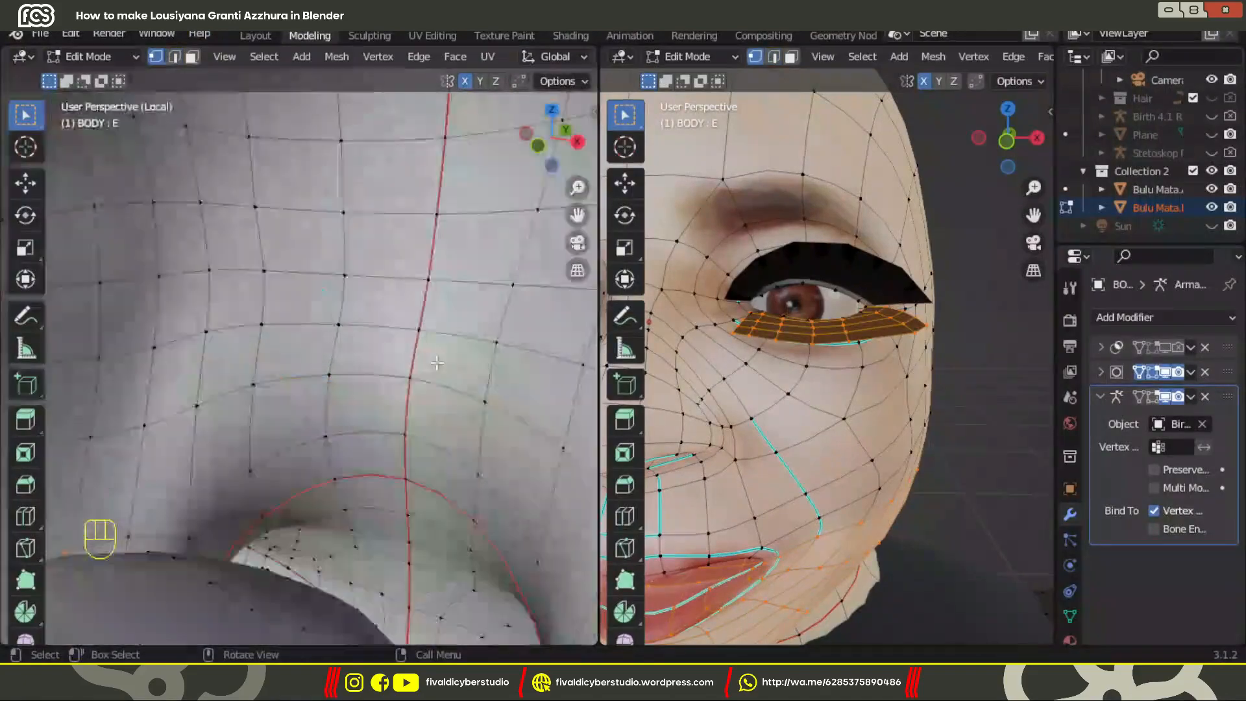
Try to merge vertices where the lower eyelash's inner edge meets the lower eyelid, and undo the merge.
scroll(437, 363, "down", 8)
left_click(221, 364)
scroll(325, 290, "up", 8)
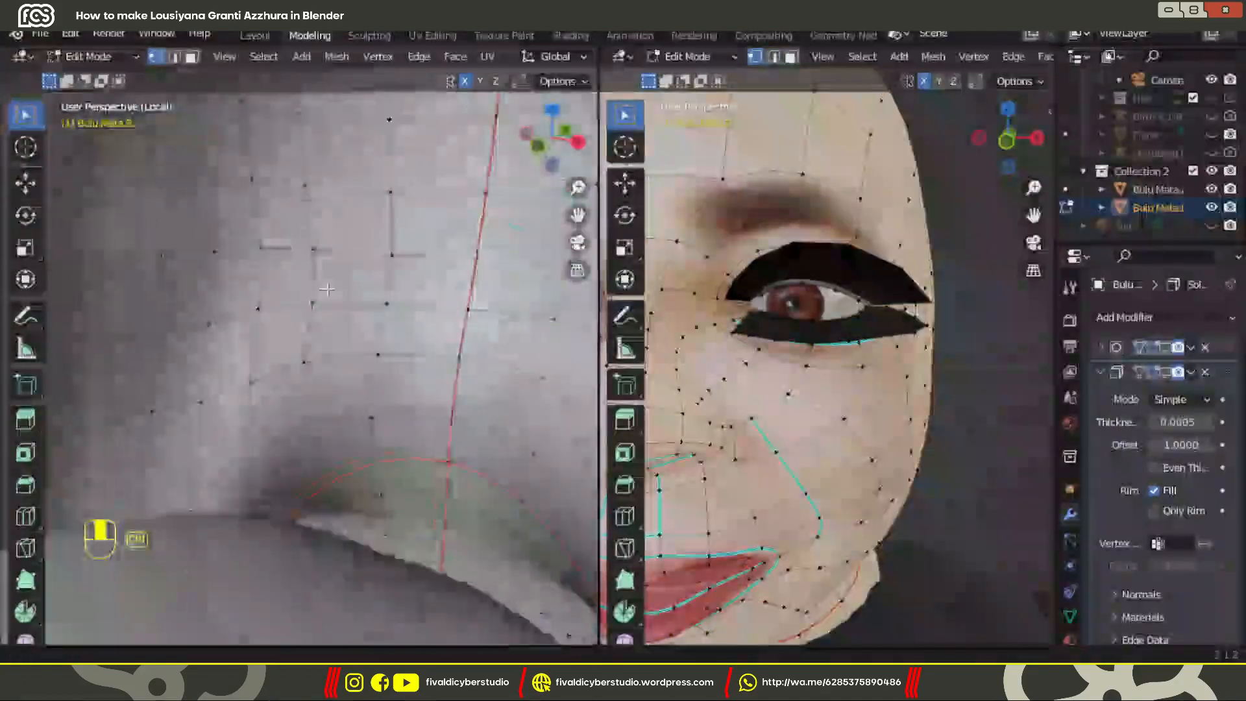
middle_click_drag(325, 290, 350, 317, "shift")
scroll(461, 309, "down", 6)
left_click(391, 285)
left_click(389, 286, "shift")
key("m")
left_click(466, 367)
key("ctrl+z")
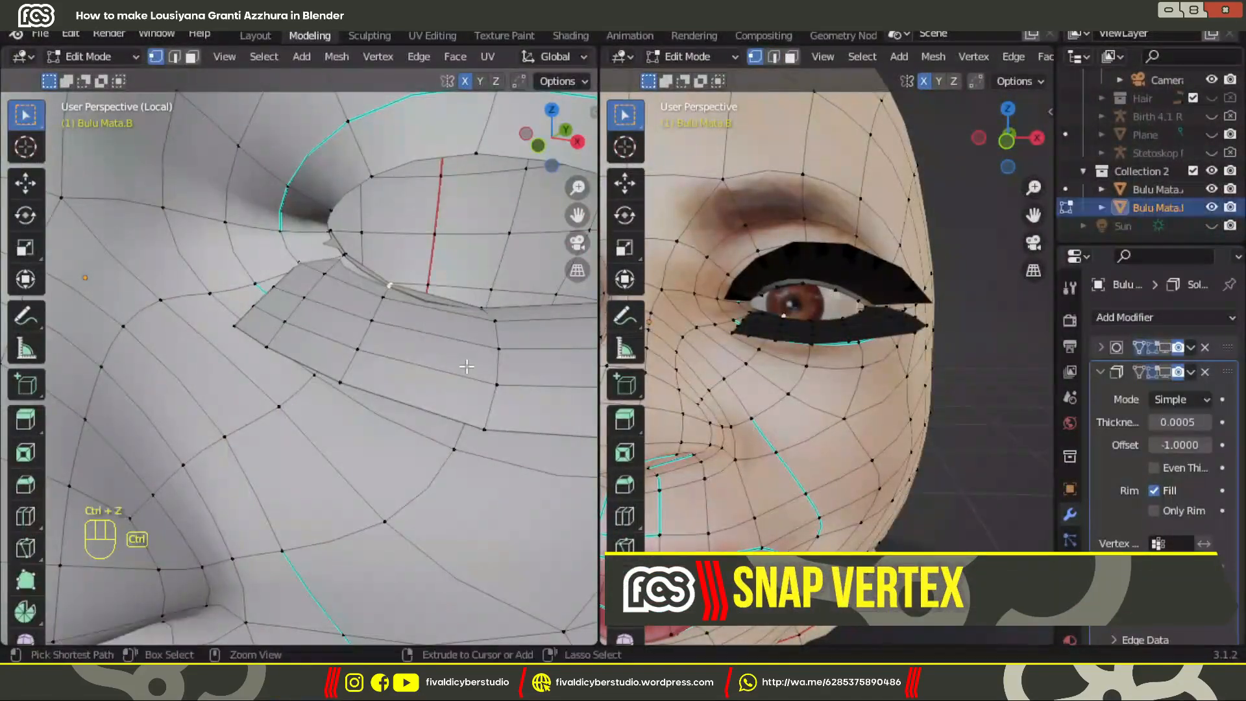
Widen the main viewport and turn on Wireframe in the body object's viewport display settings.
left_click_drag(600, 141, 760, 146)
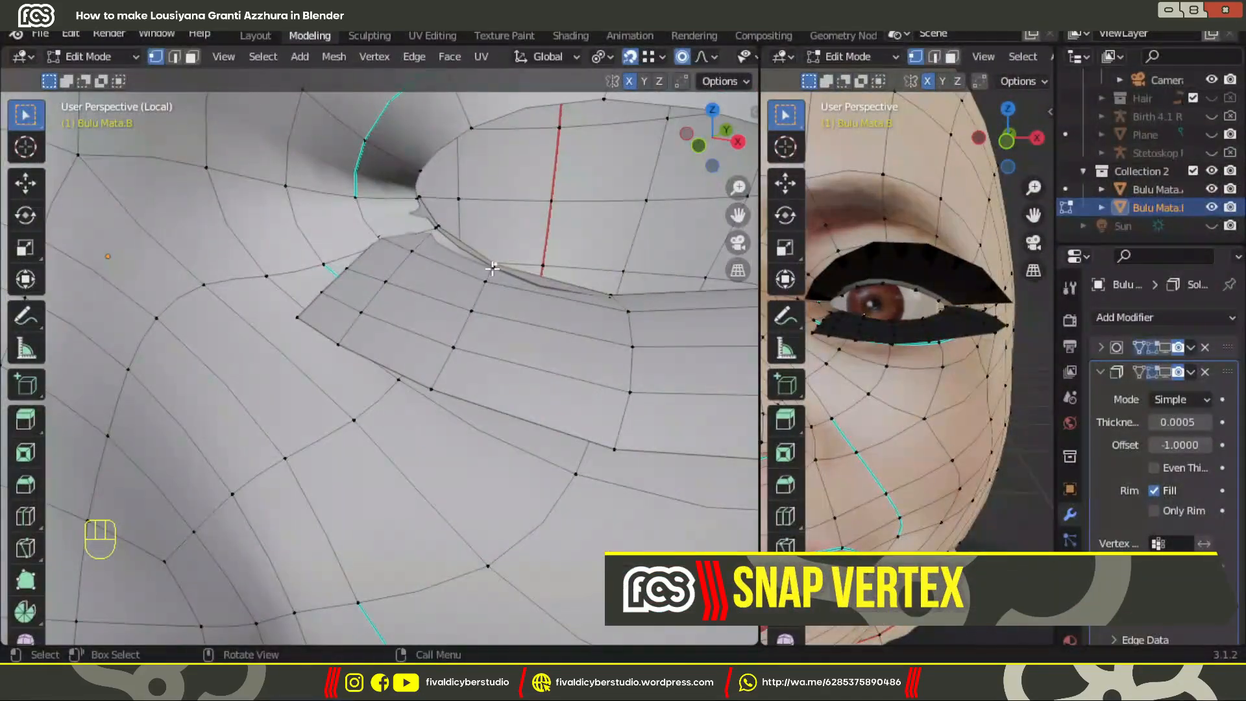
scroll(443, 211, "down", 6)
middle_click_drag(443, 211, 312, 285)
scroll(351, 292, "up", 6)
scroll(312, 284, "down", 4)
key("Tab")
left_click(310, 284)
left_click(1070, 489)
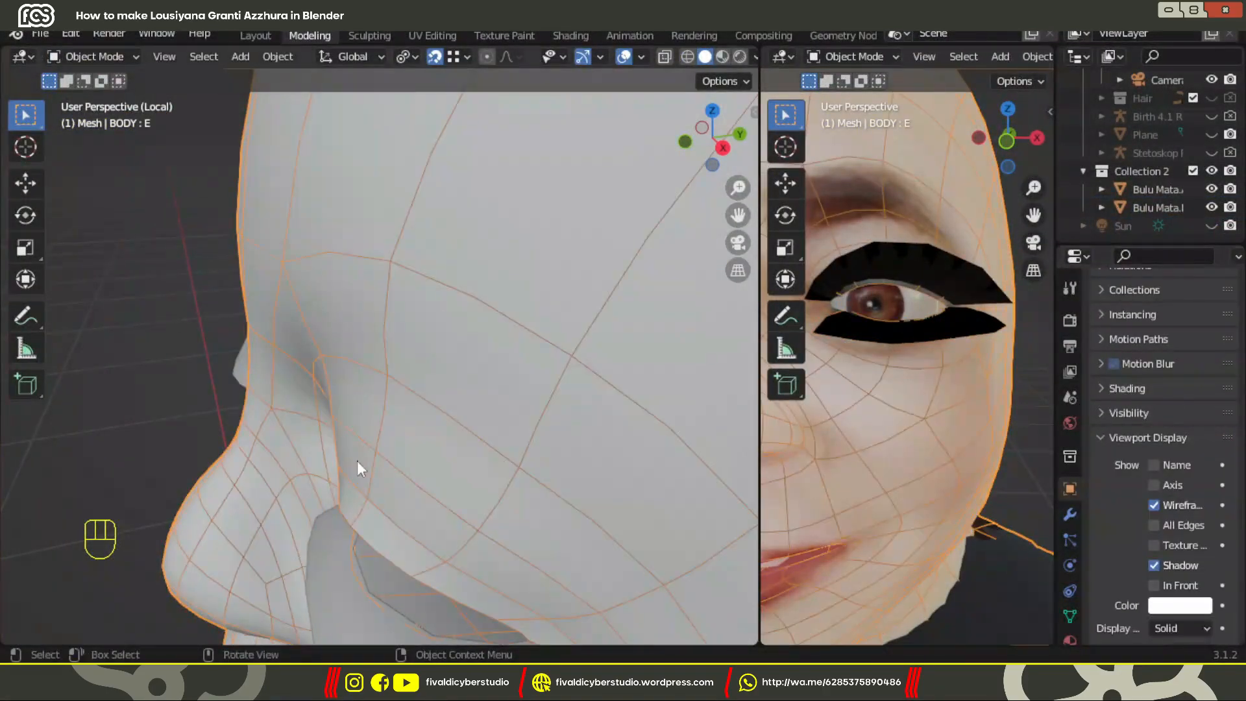
Enter Edit Mode on the lower eyelash with the local view in Wireframe shading.
left_click(328, 552)
left_click(104, 57)
left_click(107, 97)
middle_click_drag(363, 390, 383, 382)
mouse_move(383, 513)
middle_mouse_down("shift")
mouse_move(467, 363)
mouse_move(540, 379)
middle_mouse_up("shift")
key("z")
left_click(396, 404)
Move the lower eyelash's edge vertices onto the eyelid with proportional editing and return to Object Mode.
left_click(542, 363)
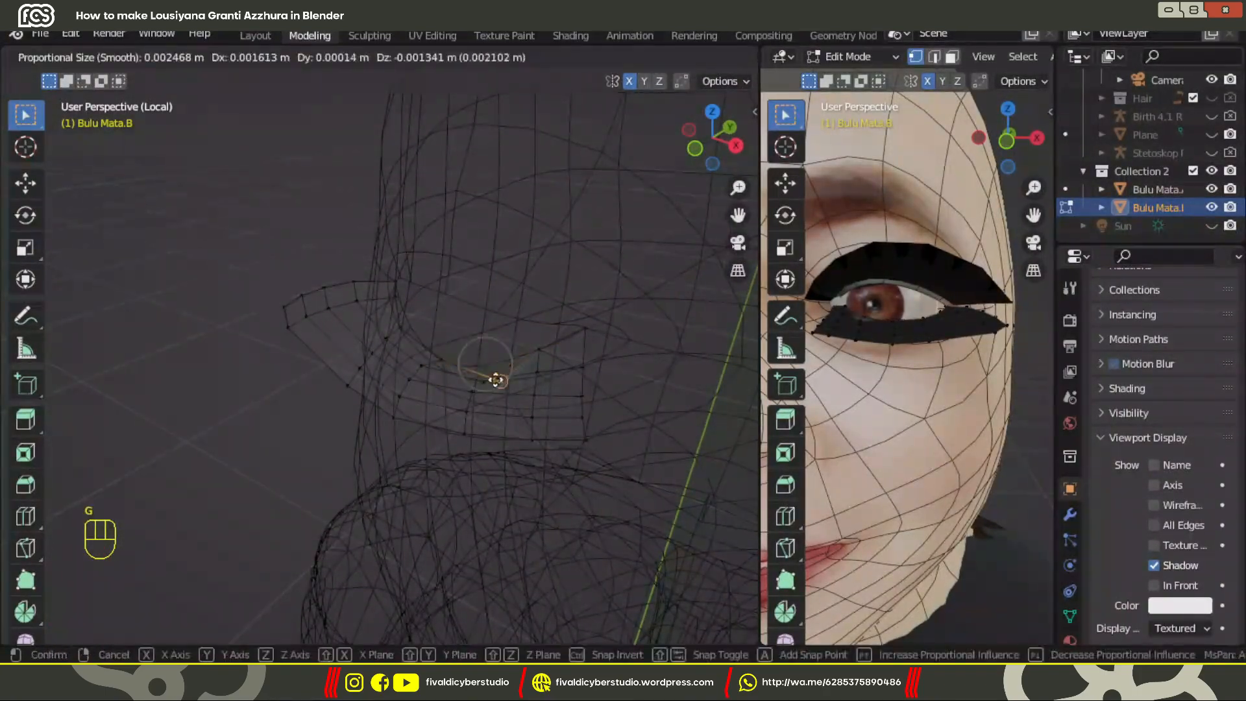
middle_click_drag(411, 304, 515, 367, "shift")
key("g")
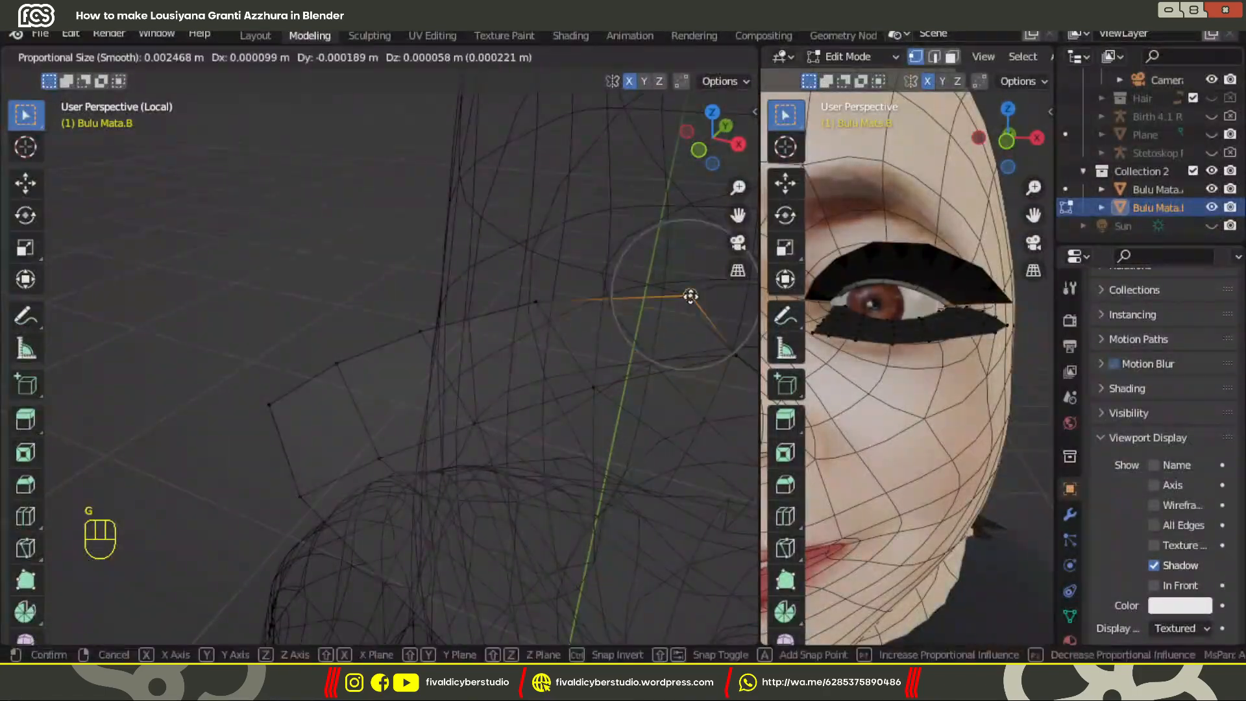
left_click(687, 295)
key("Tab")
Try applying the upper eyelash's transforms and check its location, rotation and scale values.
left_click(935, 271)
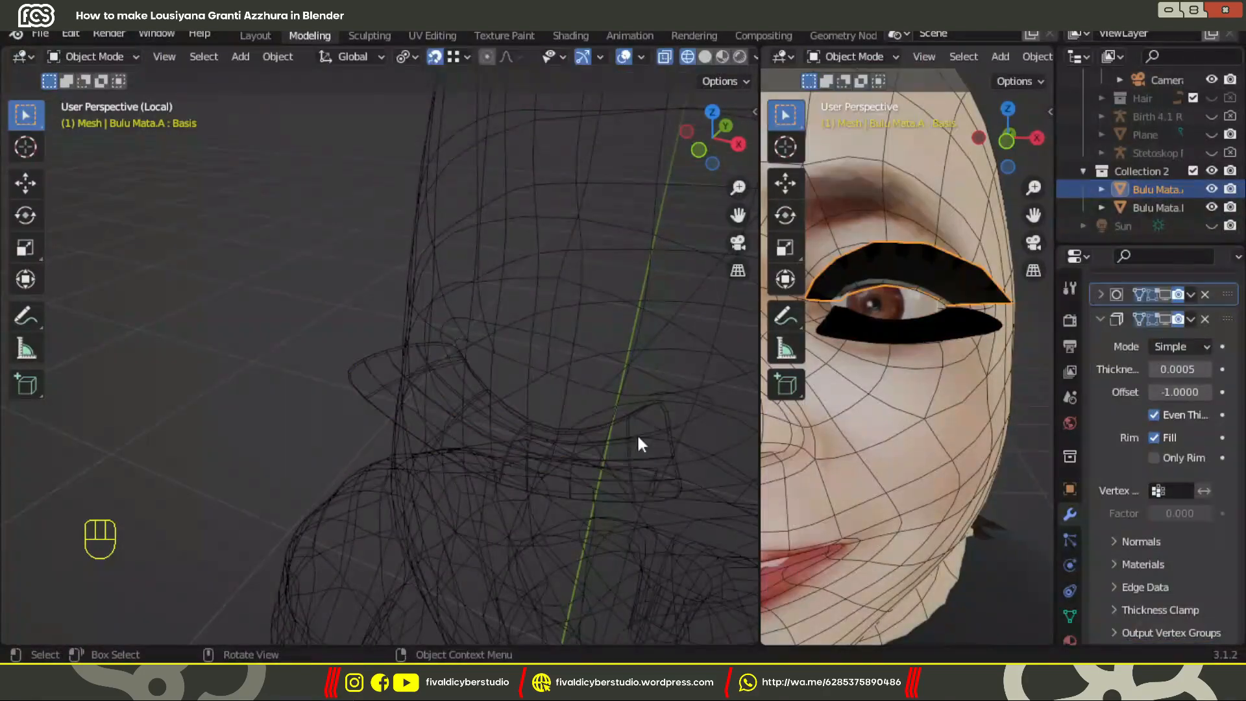
left_click(637, 436)
left_click(277, 57)
mouse_move(298, 150)
left_click(474, 205)
left_click(952, 275)
left_click(628, 425)
key("n")
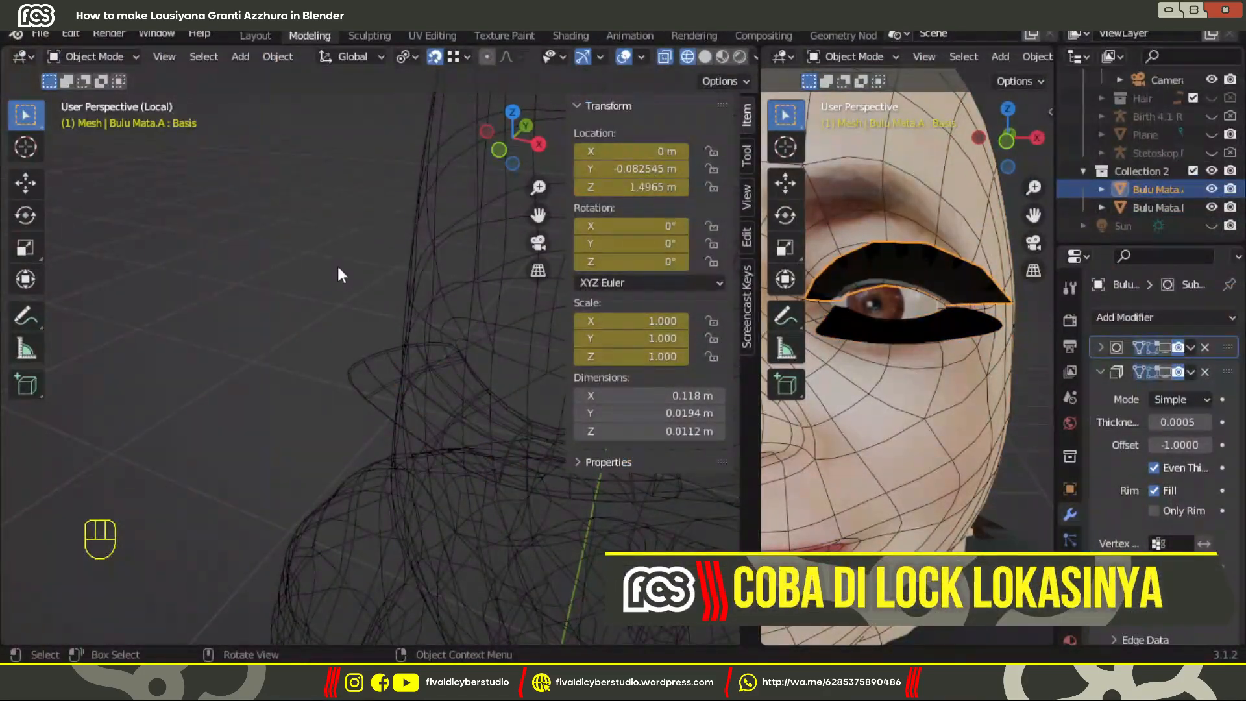
key("n")
Isolate the upper eyelash together with the body in local view and enter Edit Mode on the eyelash.
key("slash")
key("slash")
key("slash")
left_click(311, 170, "shift")
key("slash")
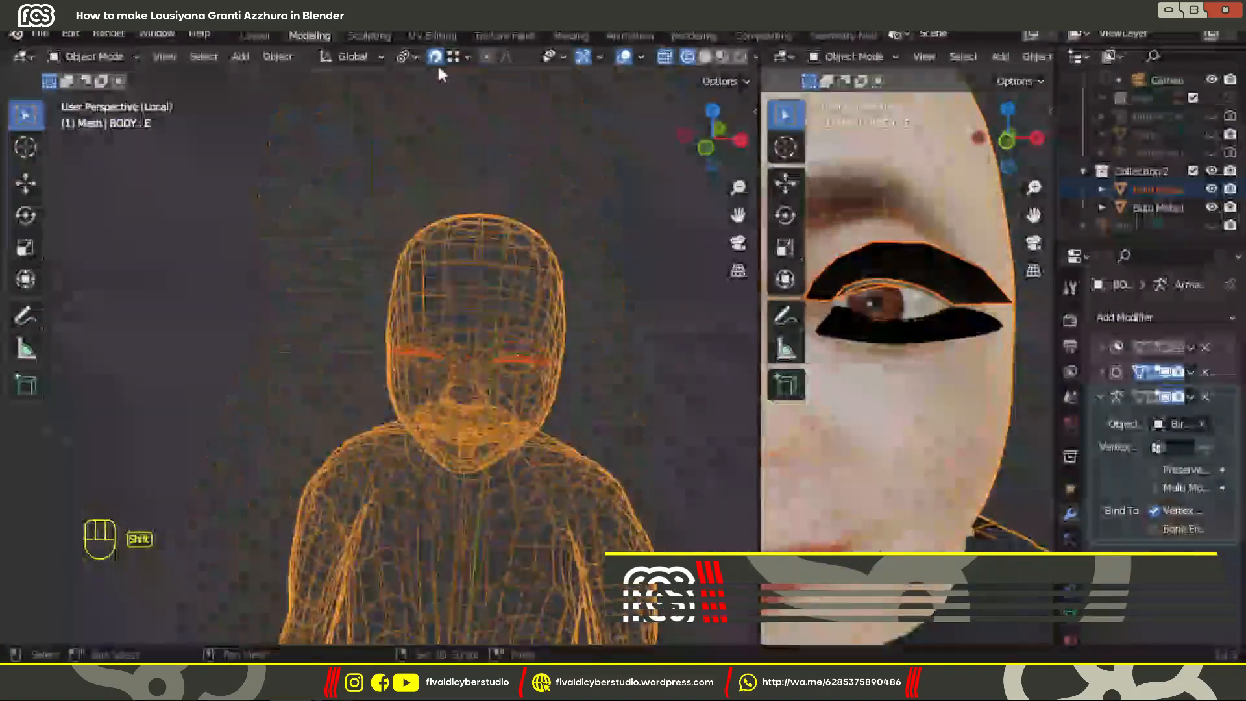
scroll(436, 267, "up", 8)
left_click(93, 57)
left_click(224, 276)
left_click(94, 57)
left_click(100, 97)
scroll(454, 350, "up", 4)
middle_click_drag(454, 370, 462, 305)
Try moving a vertex on the upper eyelash's lower edge, and undo the moves.
key("g")
key("g")
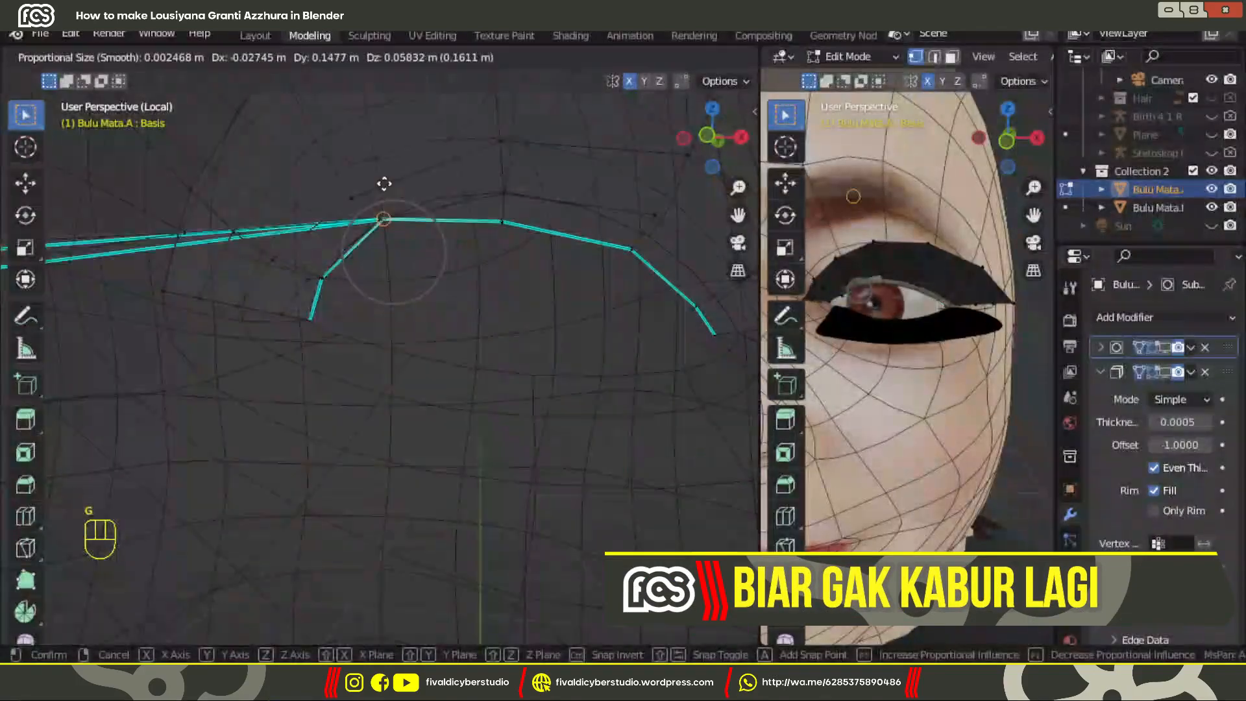
left_click(507, 189)
key("ctrl+z")
key("ctrl+z")
key("ctrl+z")
Snap the lower-edge and end vertices of one upper eyelash onto the eyelid, working from behind the face.
scroll(478, 247, "down", 8)
middle_click_drag(478, 248, 468, 286)
middle_click_drag(468, 286, 367, 305, "shift")
scroll(450, 329, "up", 6)
left_click(367, 297)
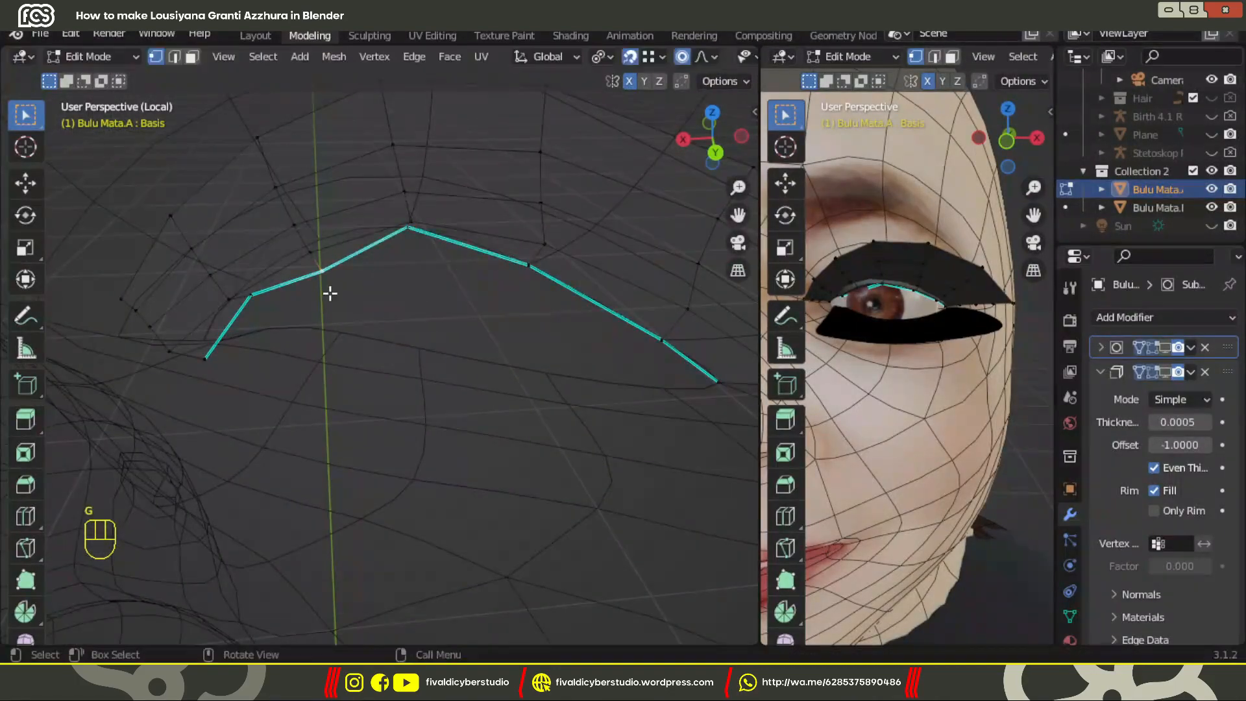
left_click(203, 360)
key("g")
left_click(207, 361)
Snap a lower-edge vertex of the other eye's upper eyelash onto the eyelid mesh.
scroll(260, 350, "down", 7)
middle_click_drag(281, 342, 487, 342, "shift")
scroll(486, 342, "up", 8)
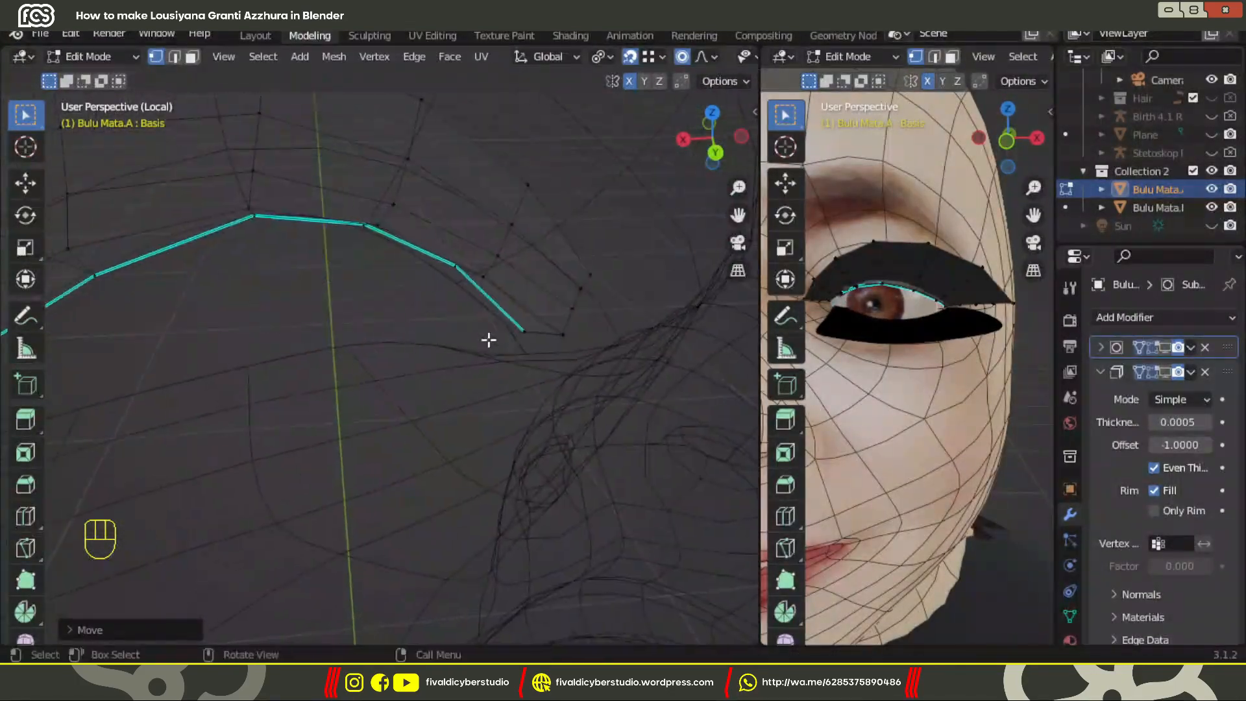
left_click(425, 255)
key("g")
left_click(279, 204)
middle_click_drag(280, 204, 553, 269)
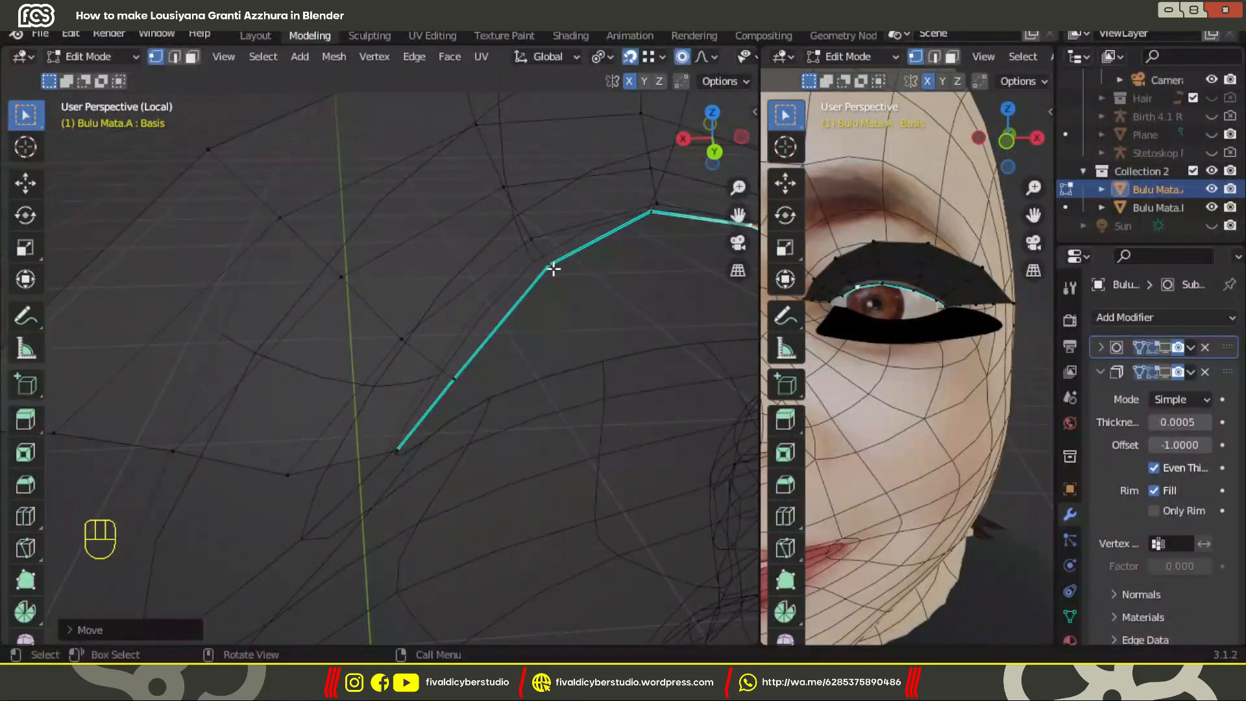
Show the face in Material Preview shading and return the upper eyelash to Object Mode.
scroll(441, 421, "down", 6)
mouse_move(442, 421)
middle_mouse_down()
mouse_move(634, 372)
mouse_move(473, 370)
mouse_move(486, 255)
mouse_move(446, 338)
mouse_move(299, 383)
mouse_move(416, 351)
middle_mouse_up()
scroll(486, 255, "down", 3)
scroll(446, 338, "up", 4)
key("z")
left_click(454, 441)
left_click(98, 57)
left_click(98, 57)
left_click(103, 78)
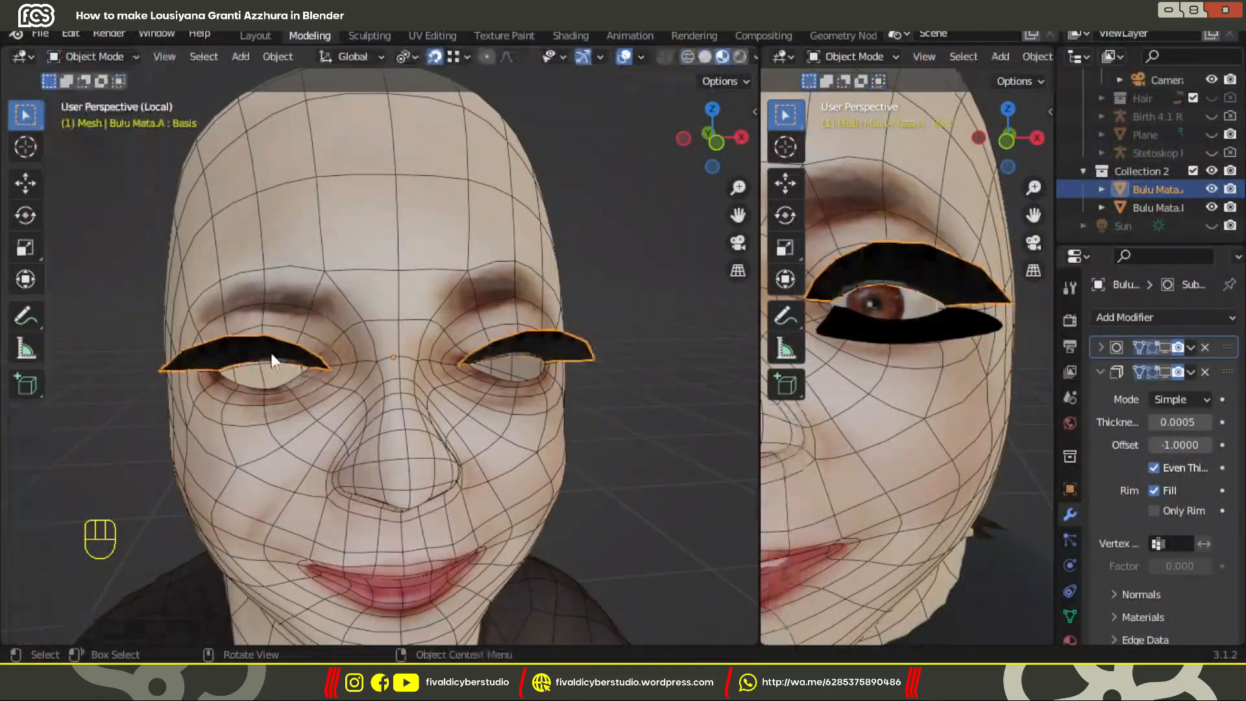
Apply the upper eyelash's object transforms and leave the isolated view to show the full character.
right_click(273, 359)
left_click(377, 377)
left_click(277, 56)
mouse_move(293, 151)
left_click(477, 205)
key("n")
key("m")
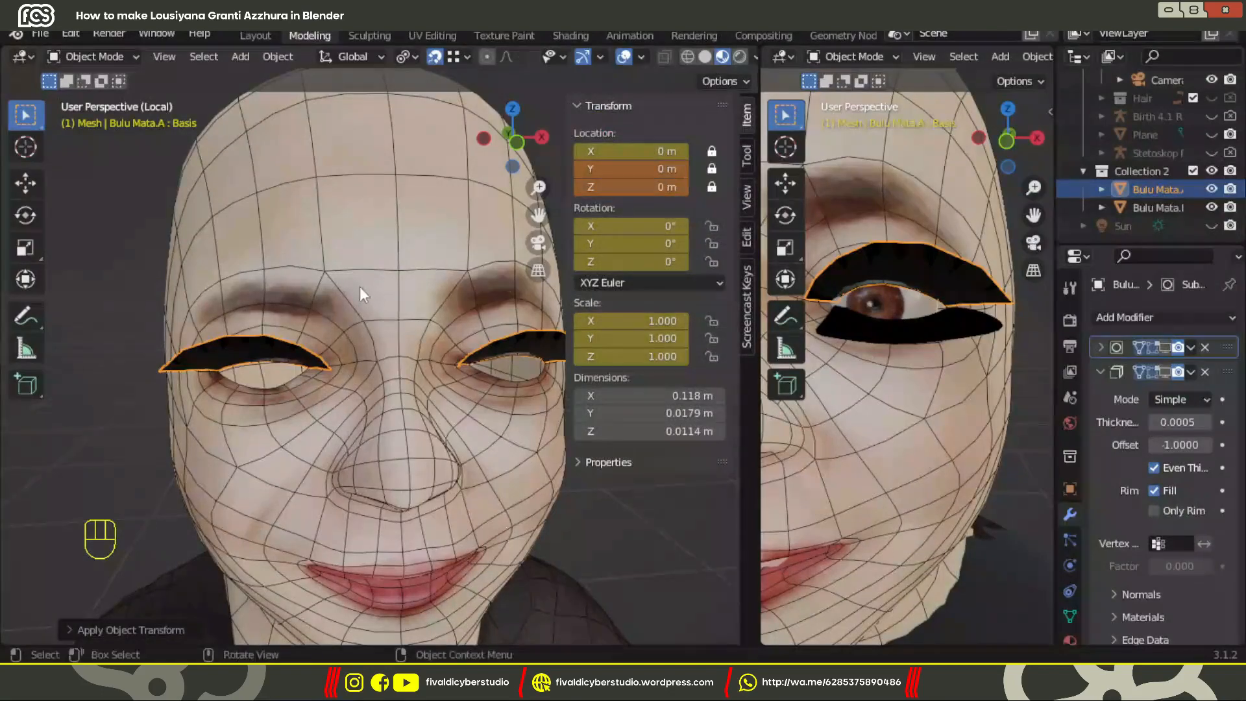
key("n")
key("KP_Divide")
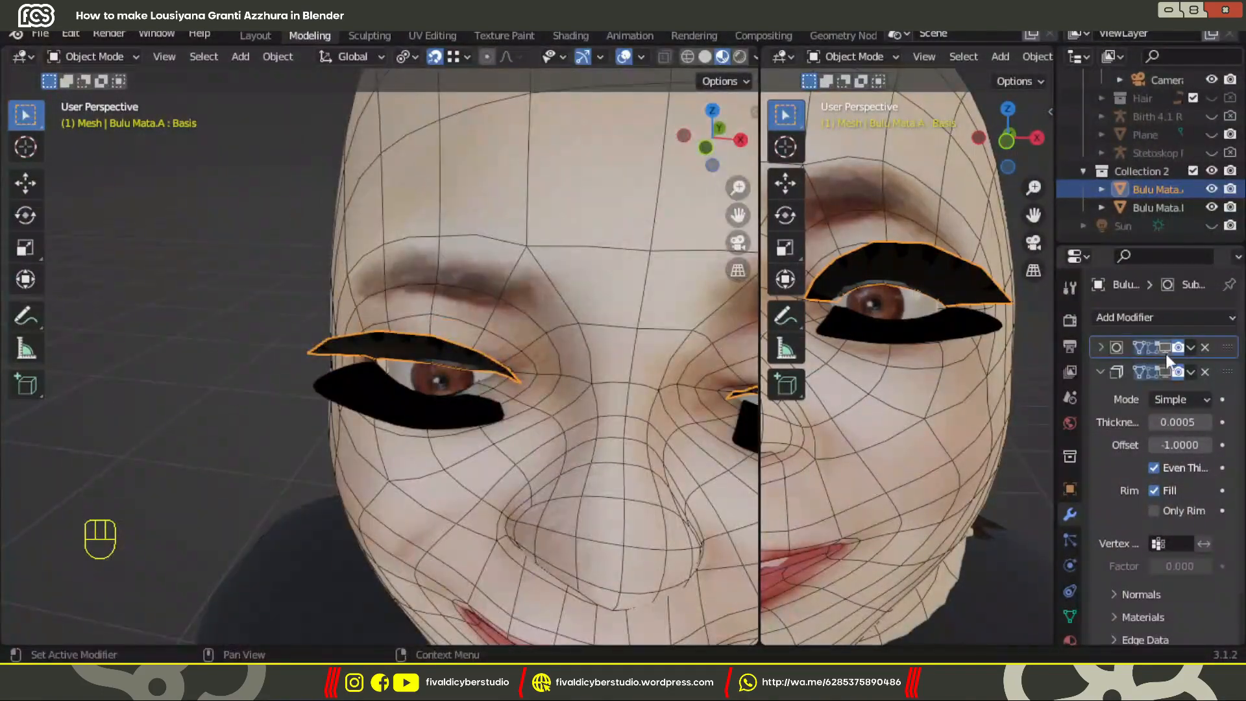
Enable the upper eyelash's Subdivision modifier in the viewport and unhide the hijab.
left_click(1166, 347)
key("z")
scroll(518, 284, "down", 4)
scroll(1212, 156, "up", 12)
scroll(1214, 176, "down", 6)
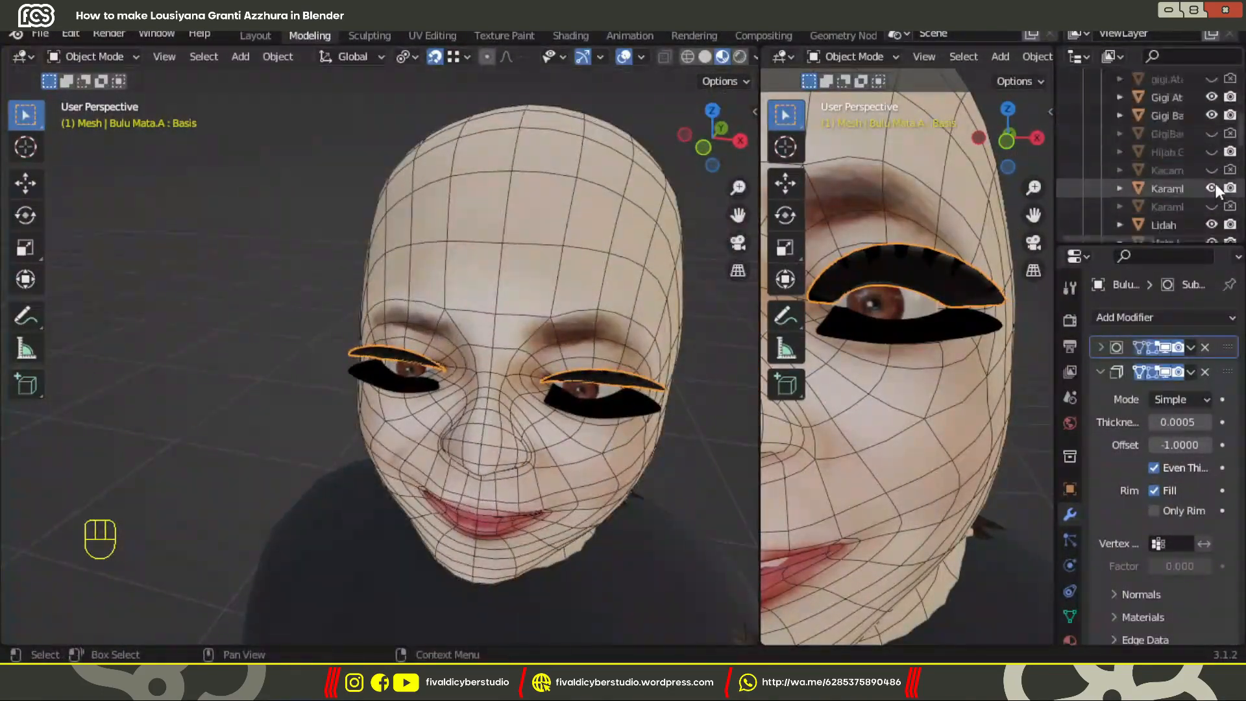
left_click(1212, 152)
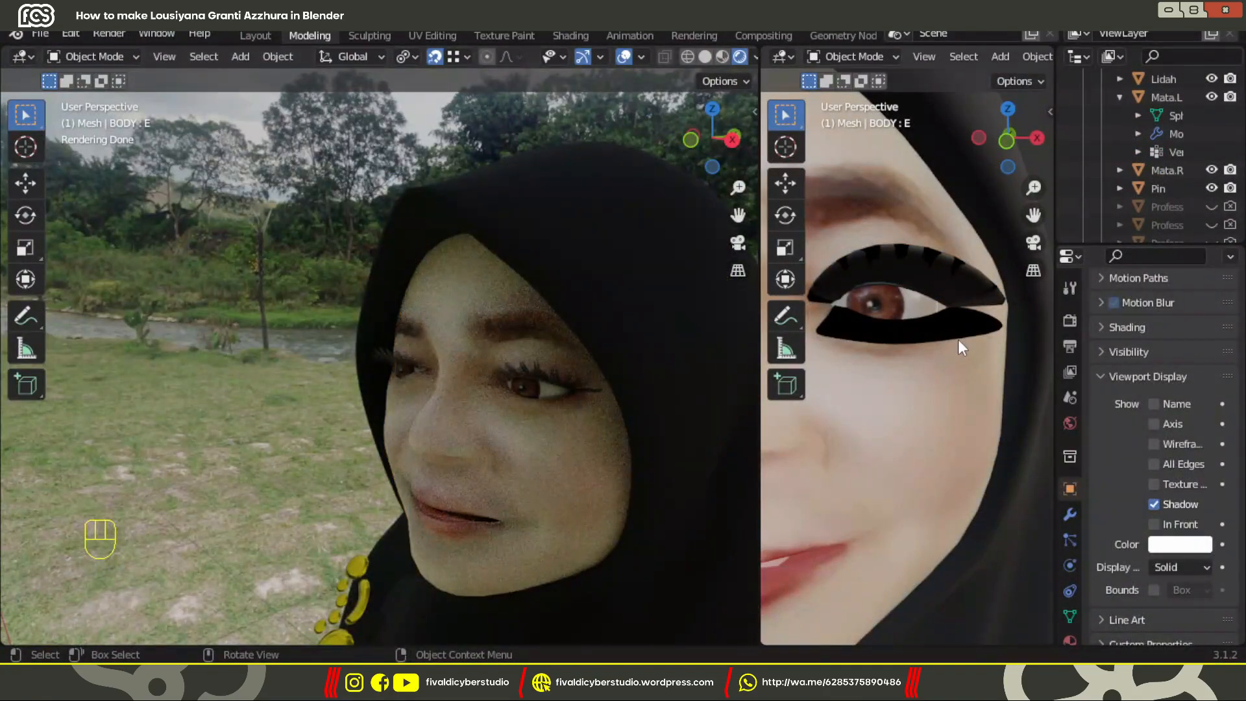
Examine the upper eyelash's Principled BSDF settings in the Shader Editor, and restore that area to a 3D Viewport.
left_click(586, 393)
left_click(790, 59)
left_click(195, 179)
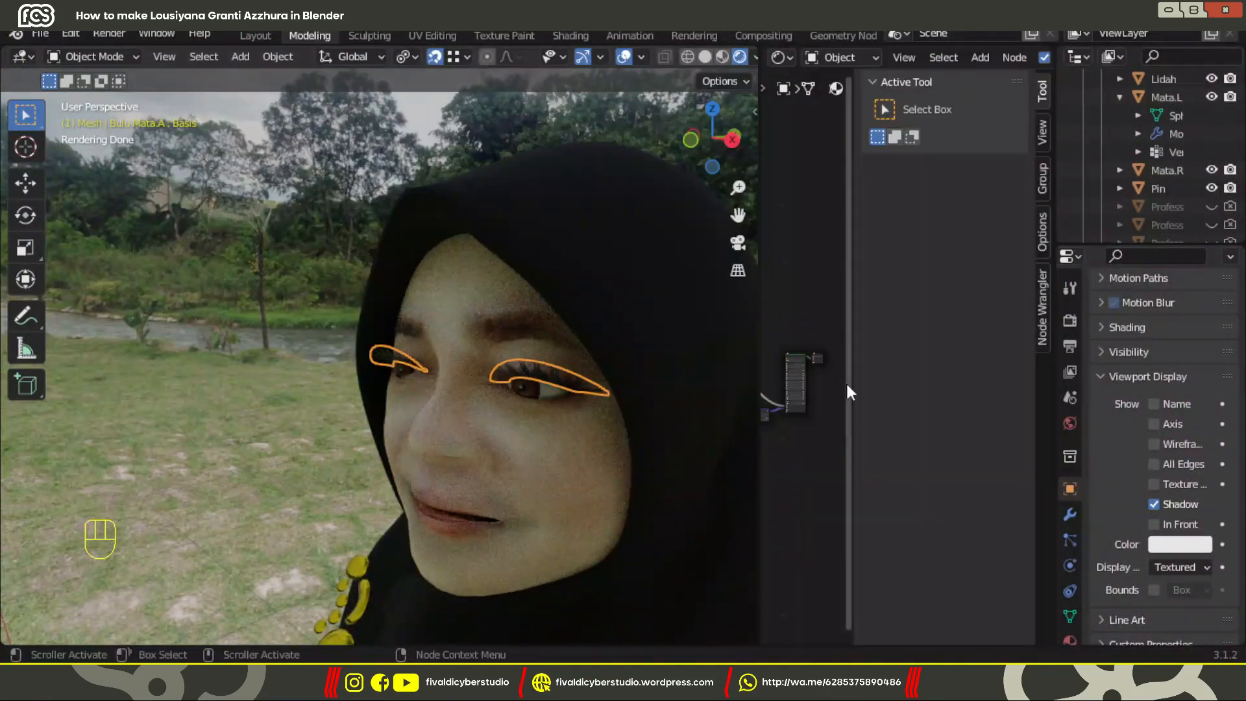
left_click_drag(850, 392, 1038, 415)
middle_click_drag(805, 442, 1006, 457)
scroll(996, 495, "down", 1)
scroll(993, 495, "up", 1)
mouse_move(934, 488)
left_mouse_down()
mouse_move(921, 488)
mouse_move(954, 489)
mouse_move(935, 488)
left_mouse_up()
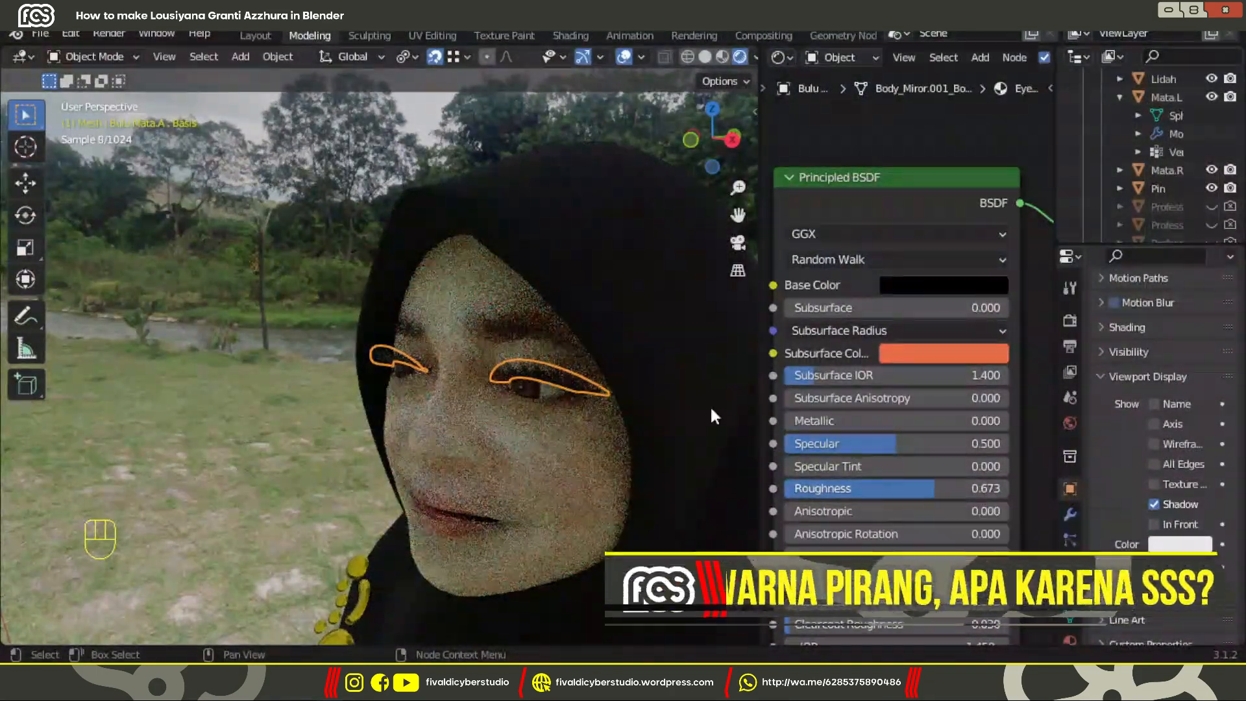
key("alt+a")
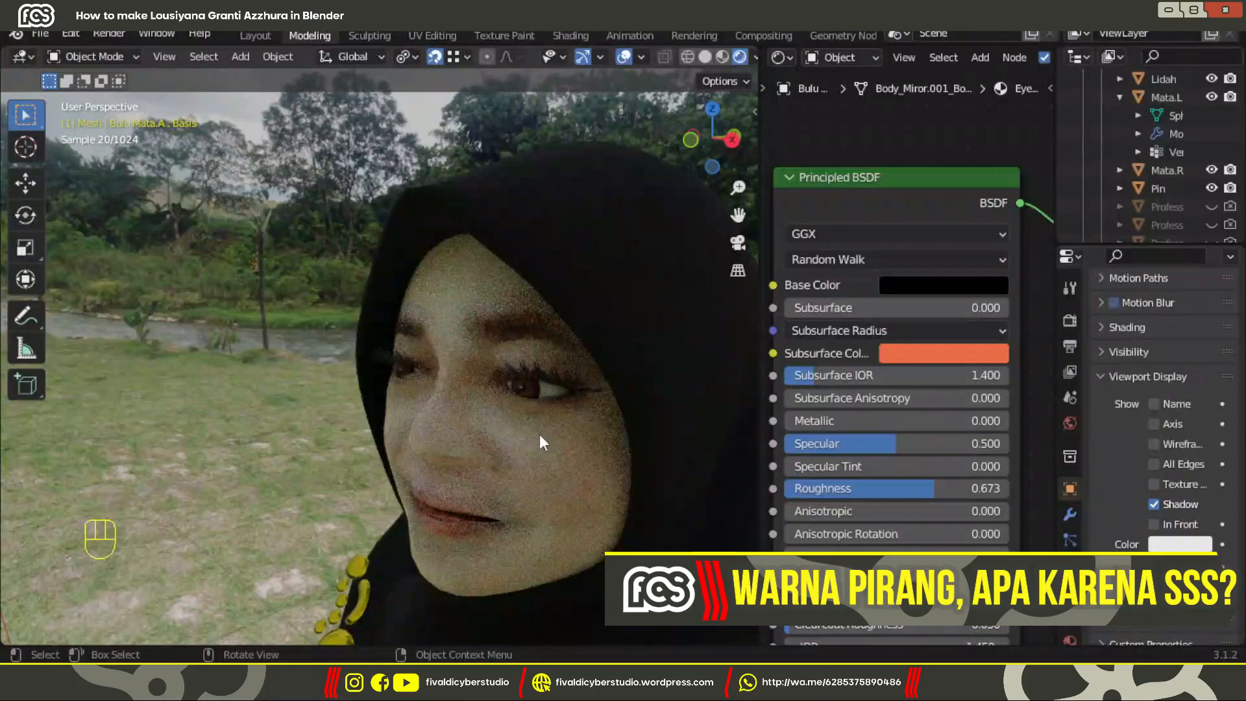
left_click(779, 57)
left_click(195, 107)
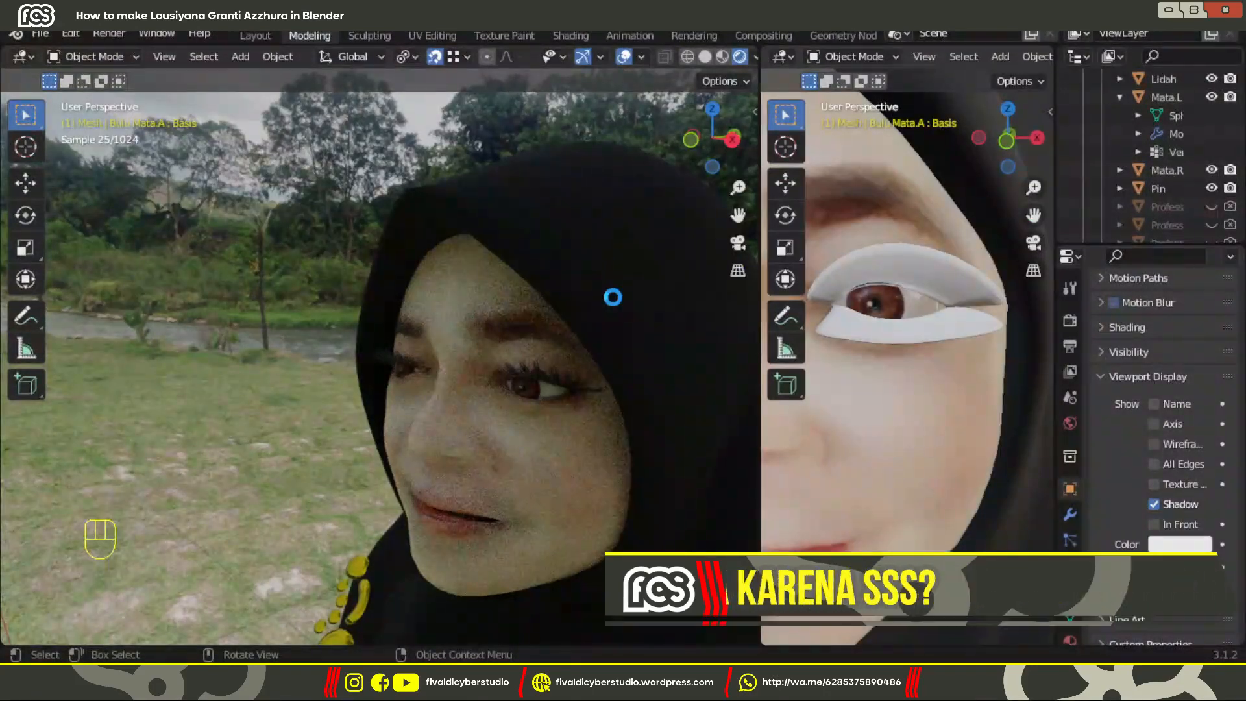
Unhide the Birth 4.1 Rig armature and show the character in Material Preview shading.
scroll(1172, 184, "down", 1)
left_click(1212, 189)
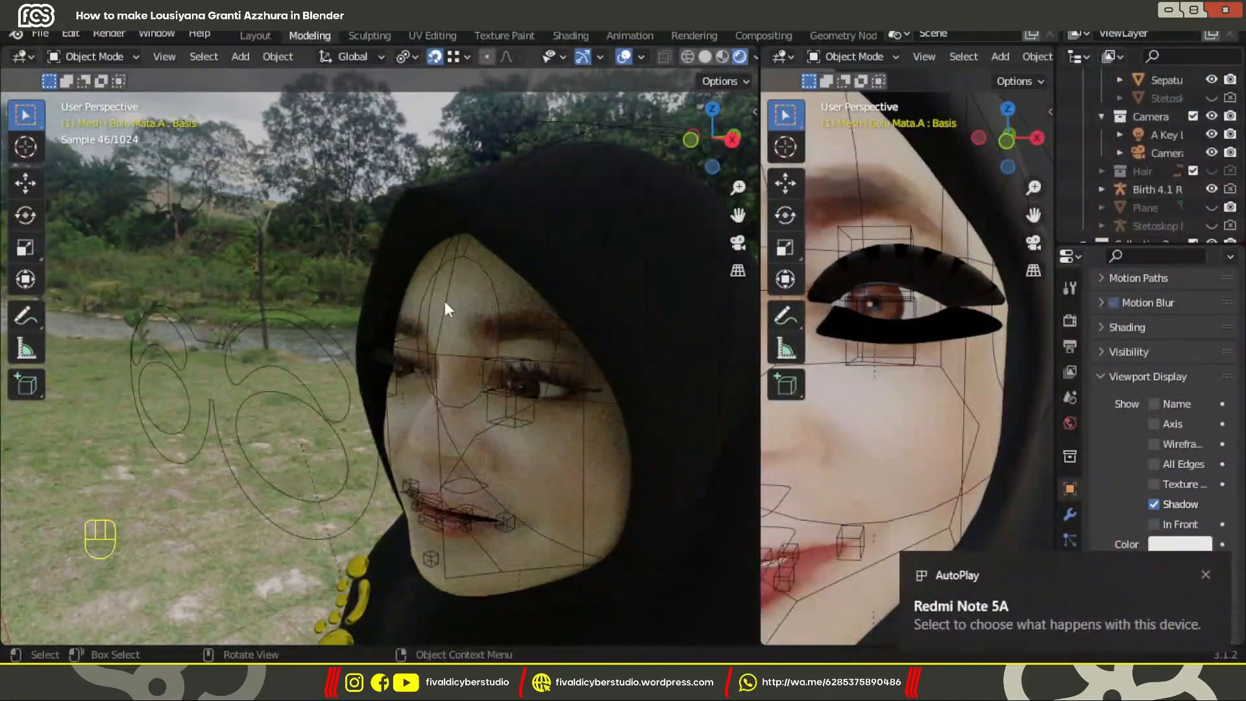
key("z")
key("KP_1")
scroll(508, 305, "down", 5)
middle_click_drag(509, 305, 403, 315)
scroll(402, 314, "up", 3)
Isolate the upper and lower eyelash meshes together with the rig in local view.
left_click(110, 57)
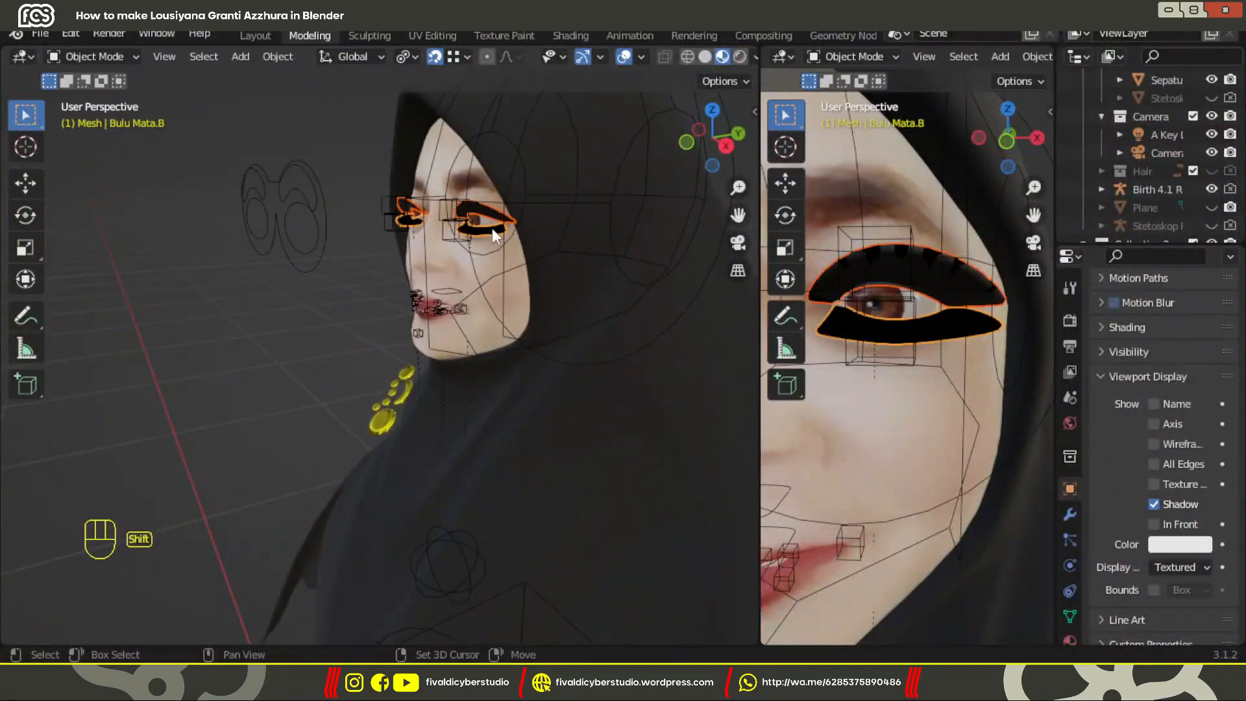
left_click(491, 253, "shift")
key("KP_Divide")
middle_click_drag(488, 278, 480, 403, "shift")
scroll(416, 383, "up", 7)
middle_click_drag(272, 363, 380, 384)
left_click(383, 376)
left_click(420, 292)
left_click(351, 290)
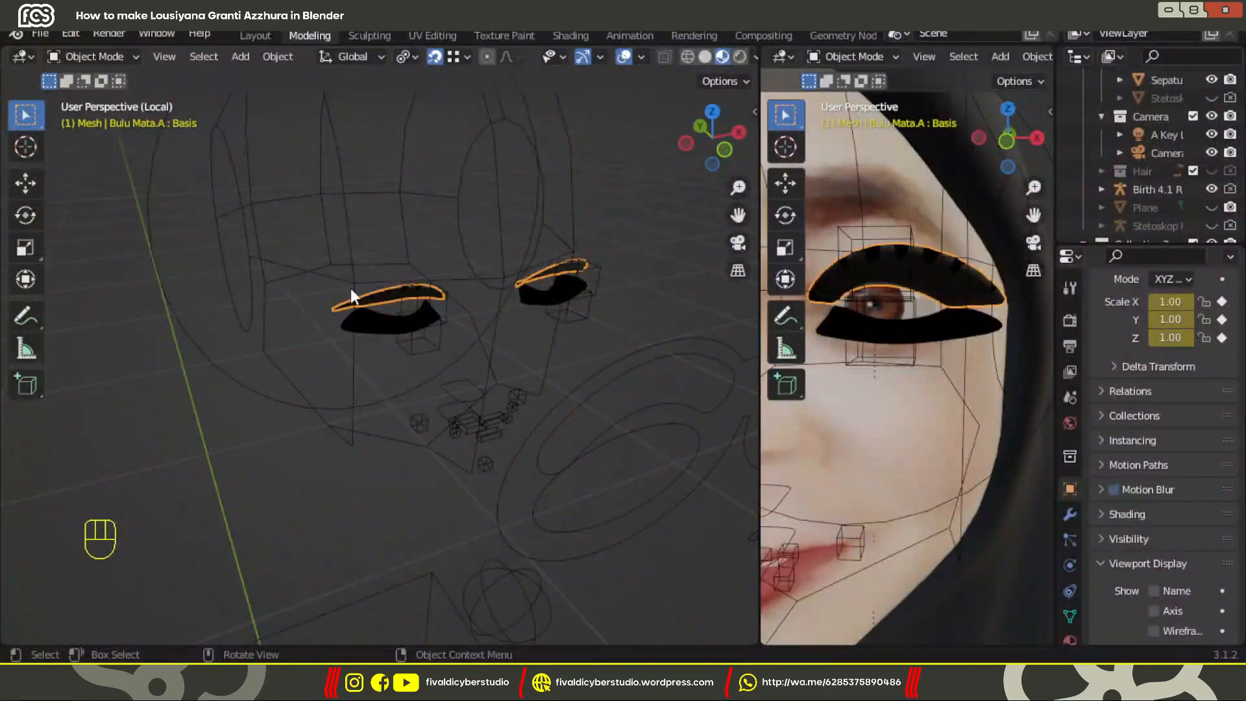
Parent both eyelash meshes to the rig's head control bone FCS.CON.Kepala using the Bone option.
left_click(352, 289)
key("ctrl+Tab")
left_click(252, 386, "shift")
key("ctrl+p")
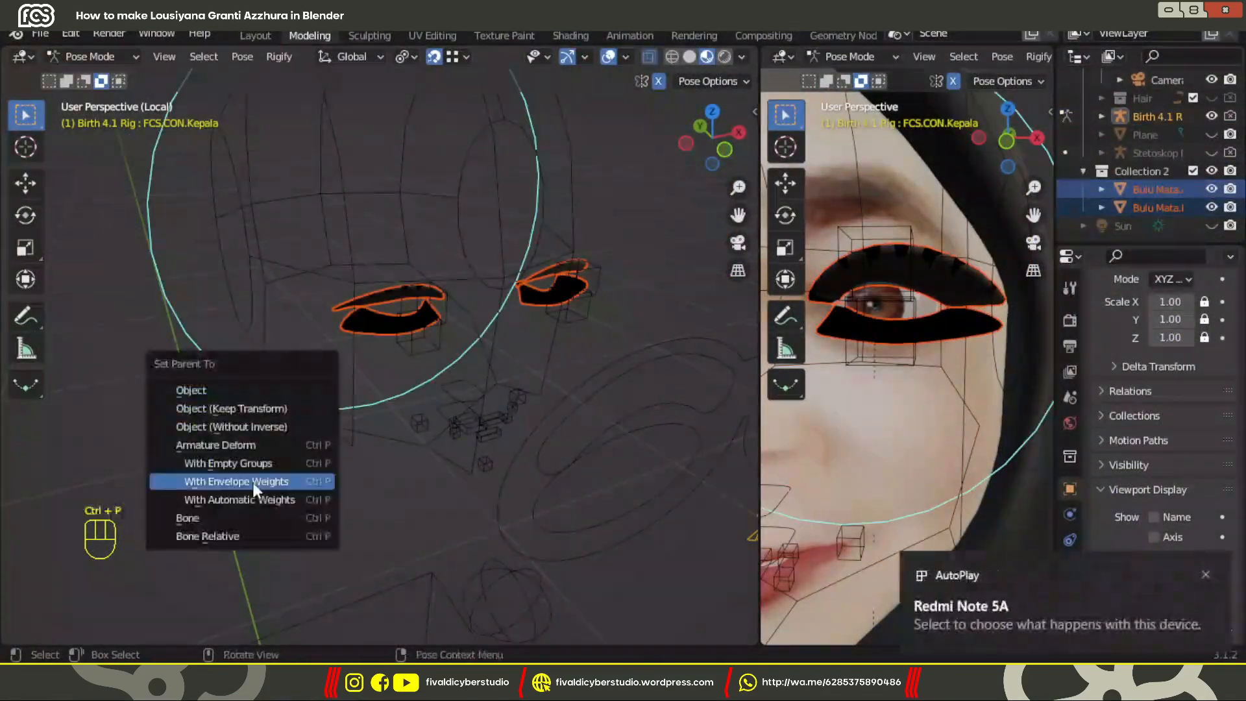
left_click(249, 518)
Display the rig's deform bones and parent both eyelash meshes to the head bone FCS.DEF.Kepala.
key("KP_3")
left_click(1101, 277)
middle_click_drag(402, 286, 427, 317)
left_click(1164, 210, "shift")
key("ctrl+p")
left_click(392, 272)
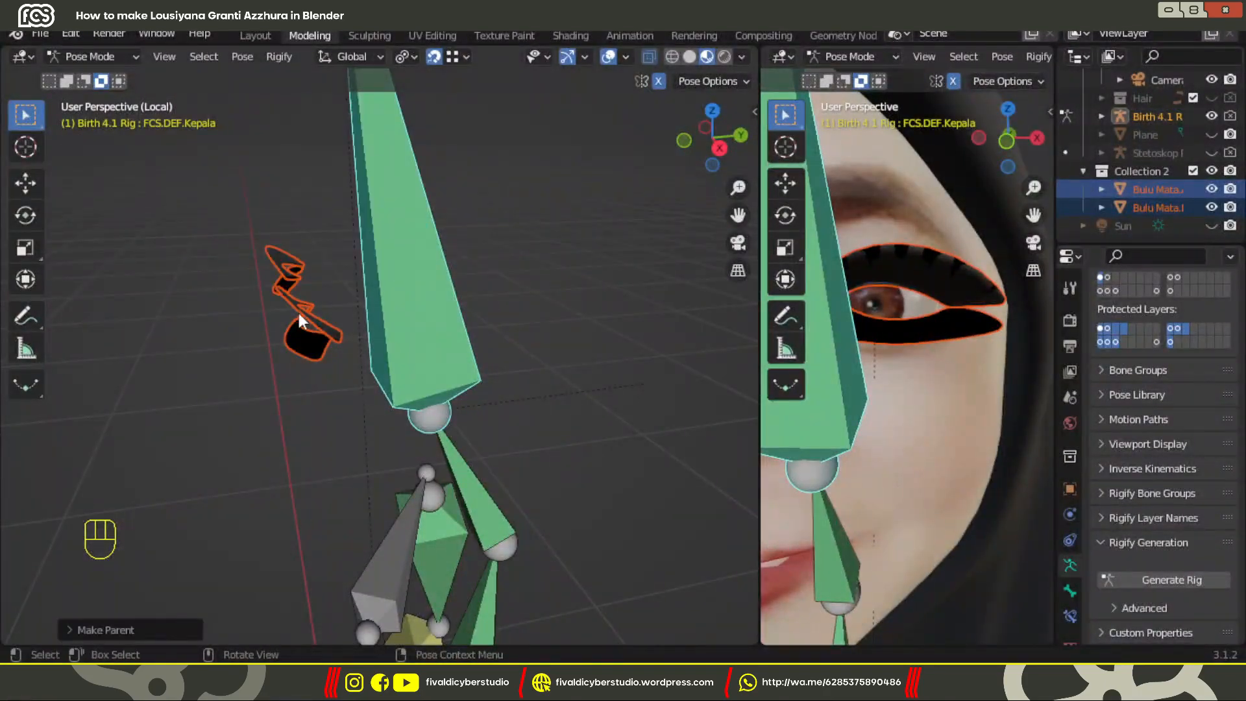
Return the rig to Object Mode, leave local view and save the file.
key("ctrl+Tab")
middle_click_drag(337, 331, 497, 327)
scroll(497, 328, "down", 3)
key("ctrl+s")
scroll(416, 318, "up", 2)
Try rotating the rig's neck control bone FCS.CON.Leher in Pose Mode from the front view.
left_click(341, 305)
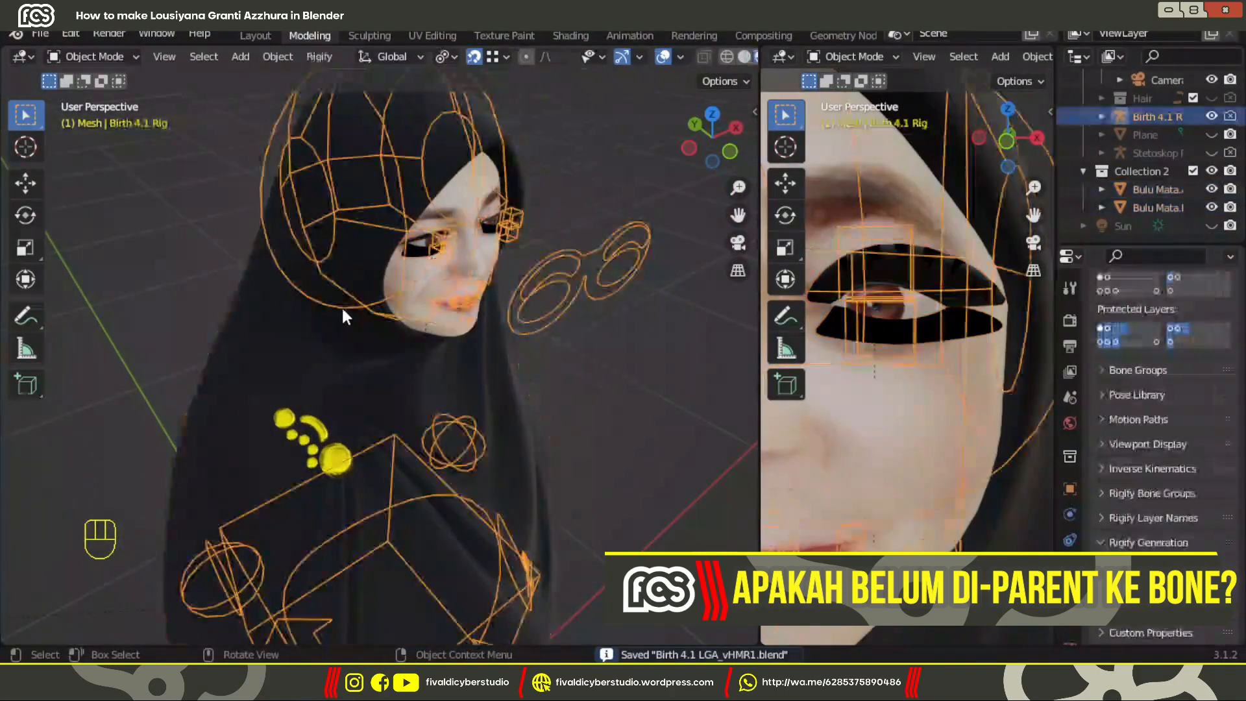
key("ctrl+Tab")
key("KP_1")
key("r")
key("r")
key("Escape")
left_click(555, 378)
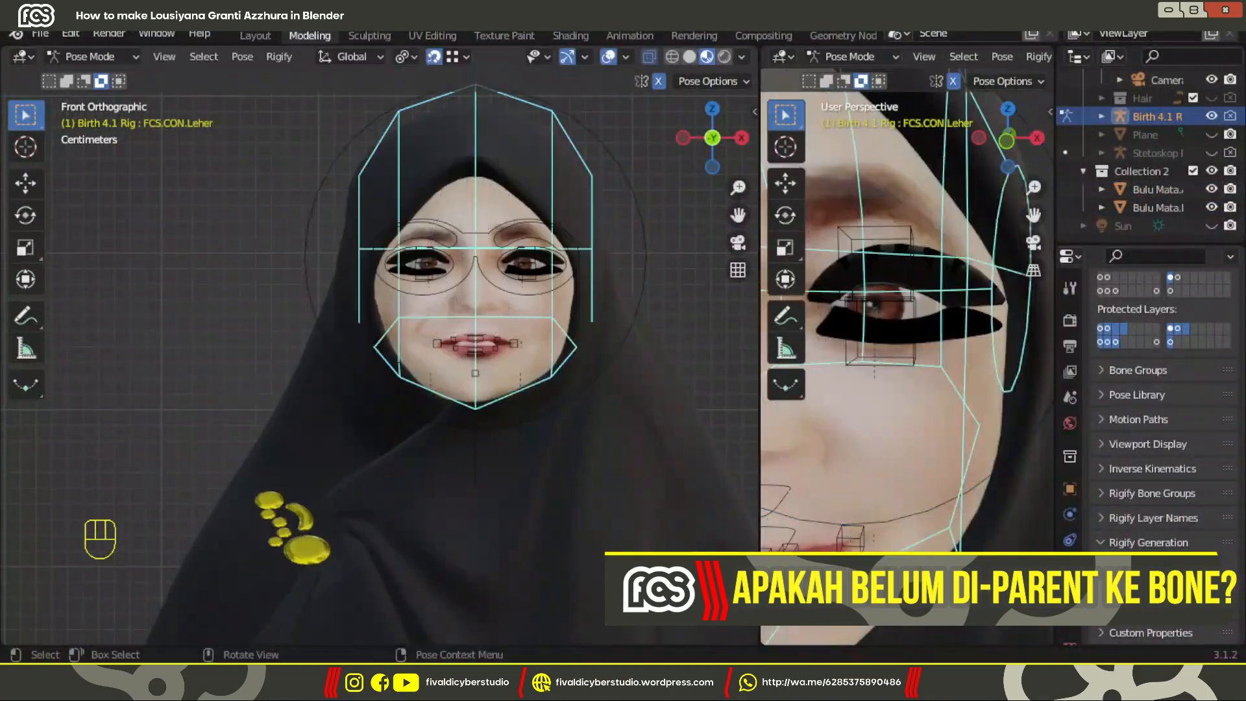
key("r")
key("r")
key("Escape")
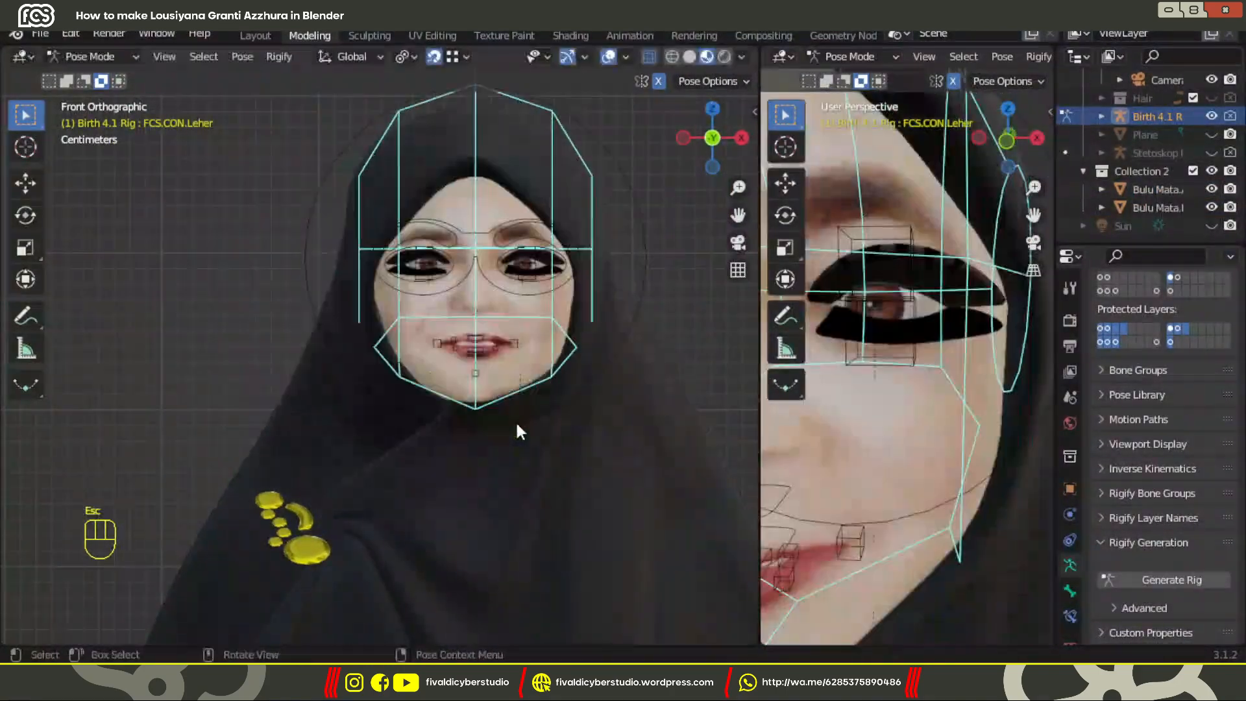
Switch to Solid shading and trackball-rotate the neck control bone FCS.CON.Leher by about 15 and 9 degrees.
key("z")
middle_click_drag(538, 402, 507, 422)
scroll(506, 423, "up", 4)
key("r")
key("r")
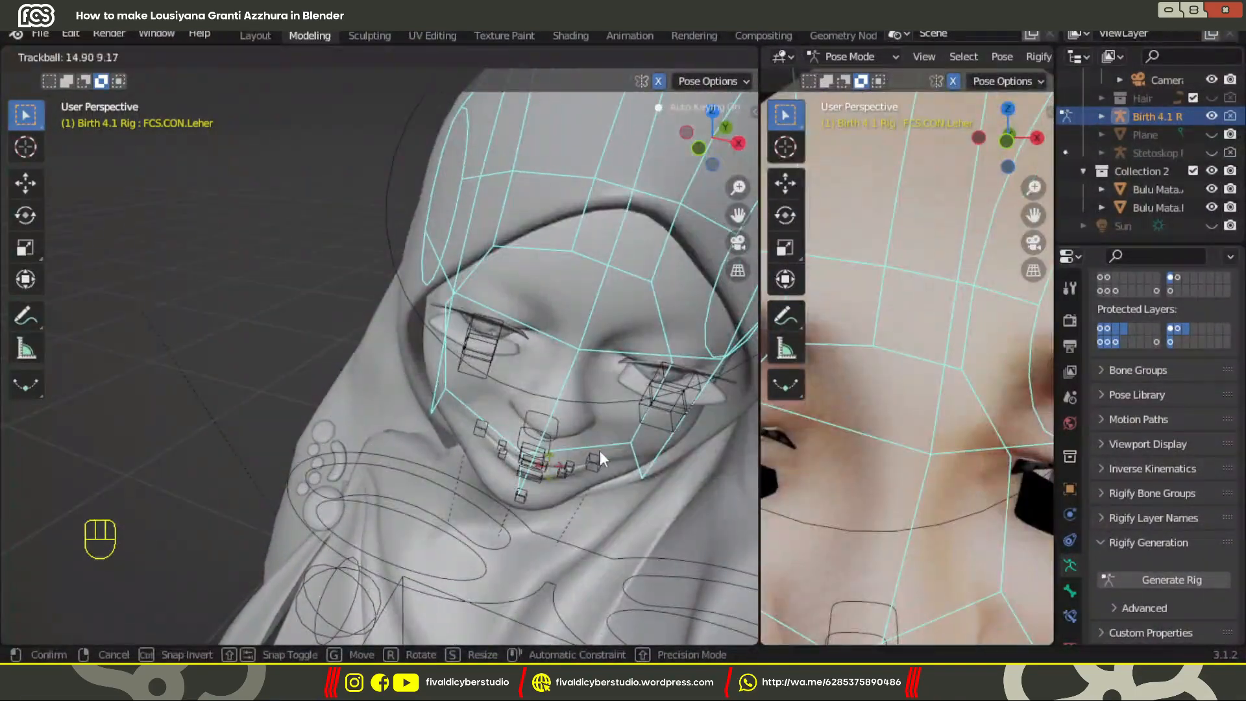
left_click(600, 451)
Try moving the rig's eye control bone Control.Mata.
left_click(608, 614)
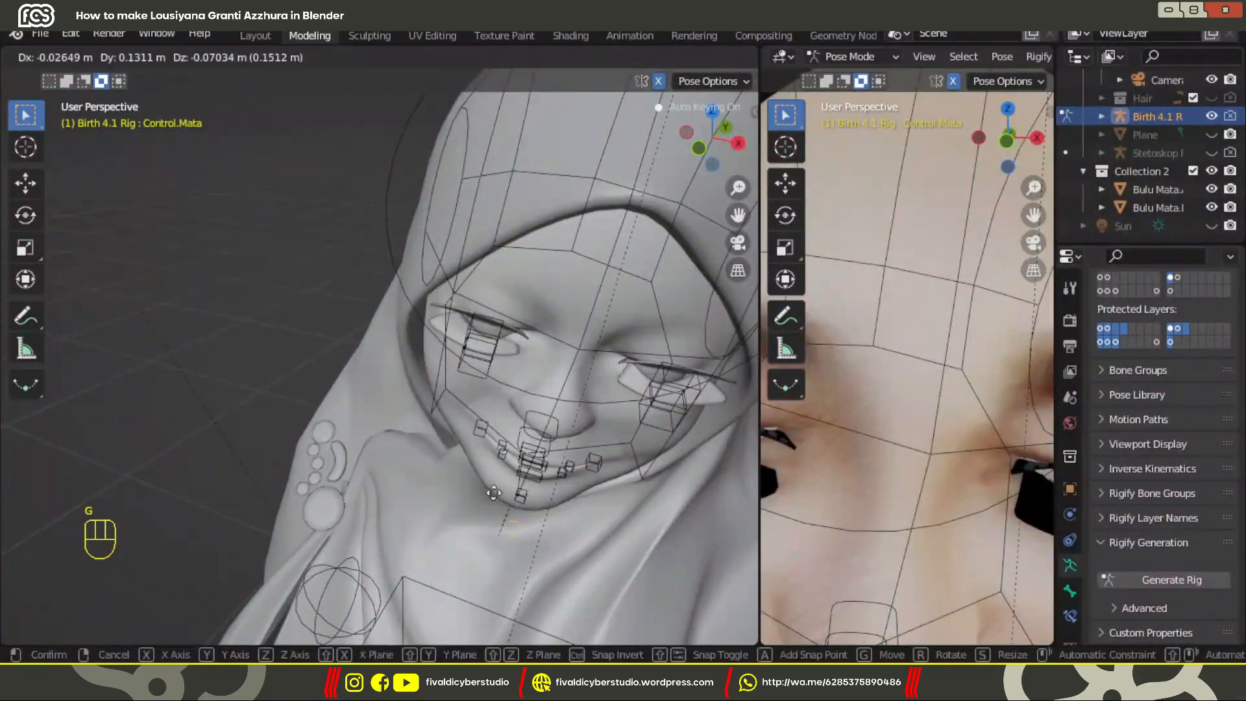
key("Escape")
scroll(917, 493, "down", 9)
middle_click_drag(917, 503, 917, 461)
scroll(917, 461, "up", 4)
key("g")
key("Escape")
Show the character in Rendered shading and move the blink control CP_Kedip sideways out of its column.
scroll(489, 433, "down", 8)
middle_click_drag(544, 435, 558, 376)
scroll(500, 426, "down", 4)
scroll(558, 376, "up", 6)
middle_click_drag(558, 376, 598, 375, "shift")
scroll(597, 375, "up", 1)
left_click(724, 57)
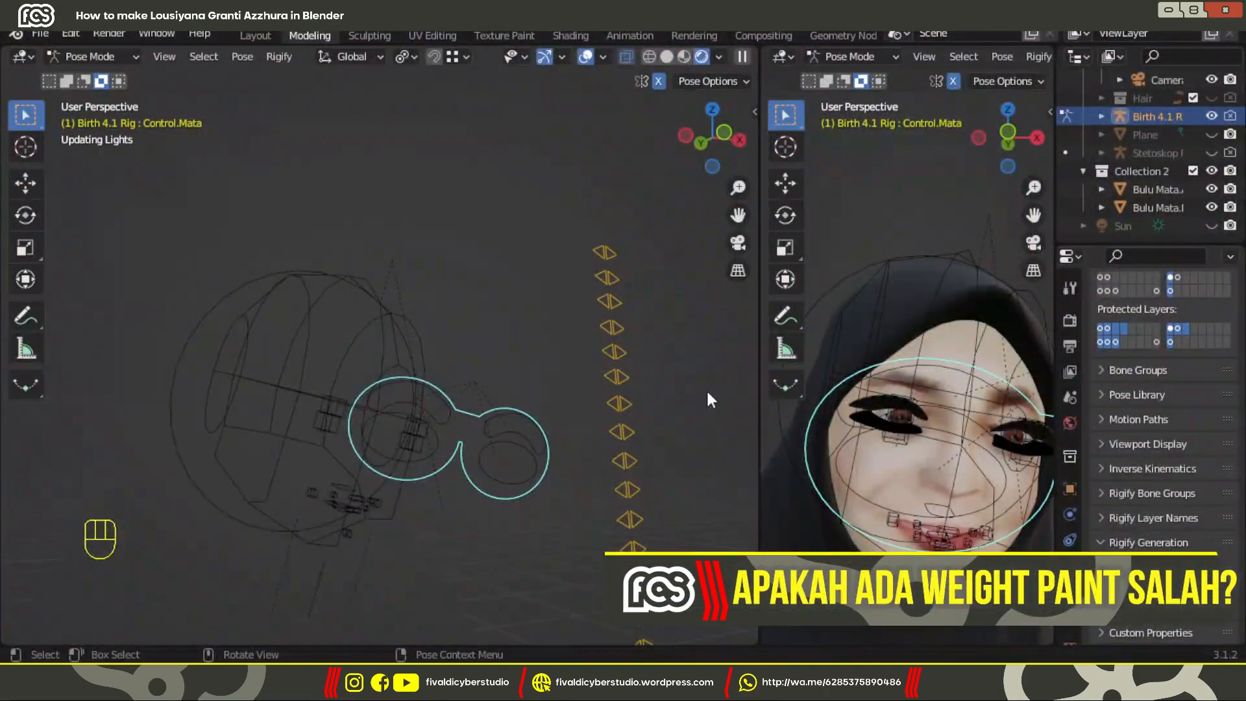
left_click(622, 374)
key("g")
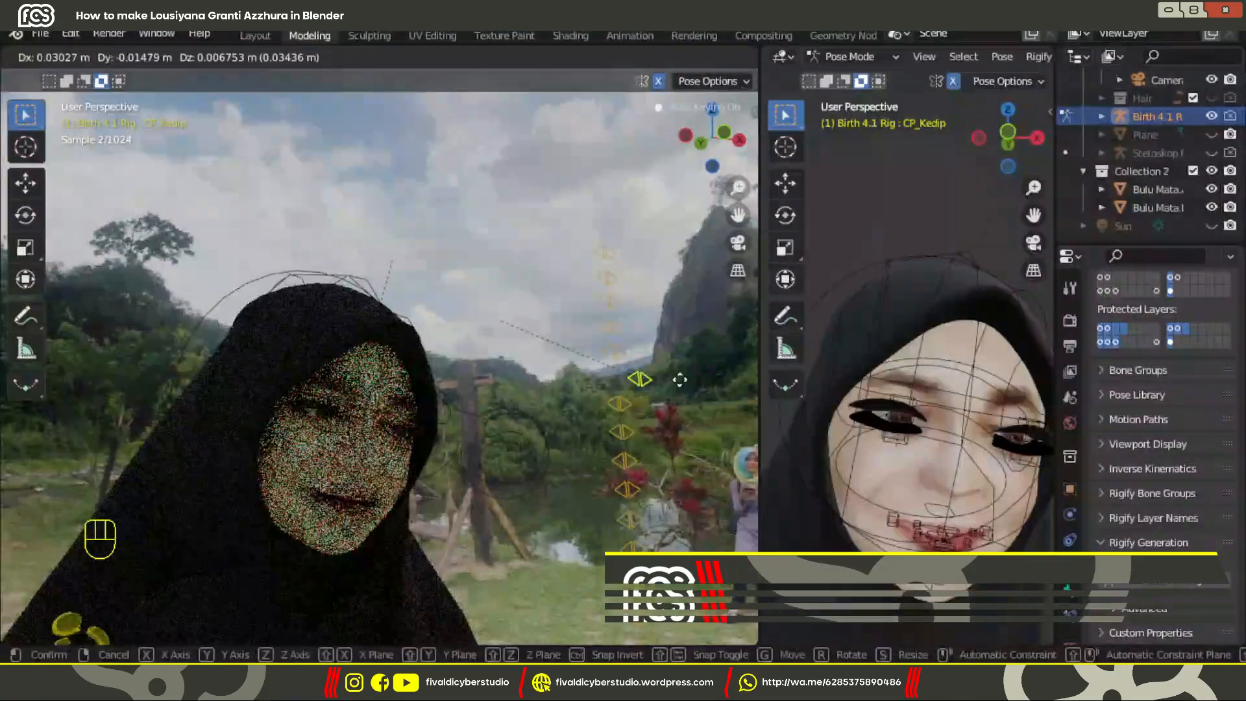
left_click(742, 391)
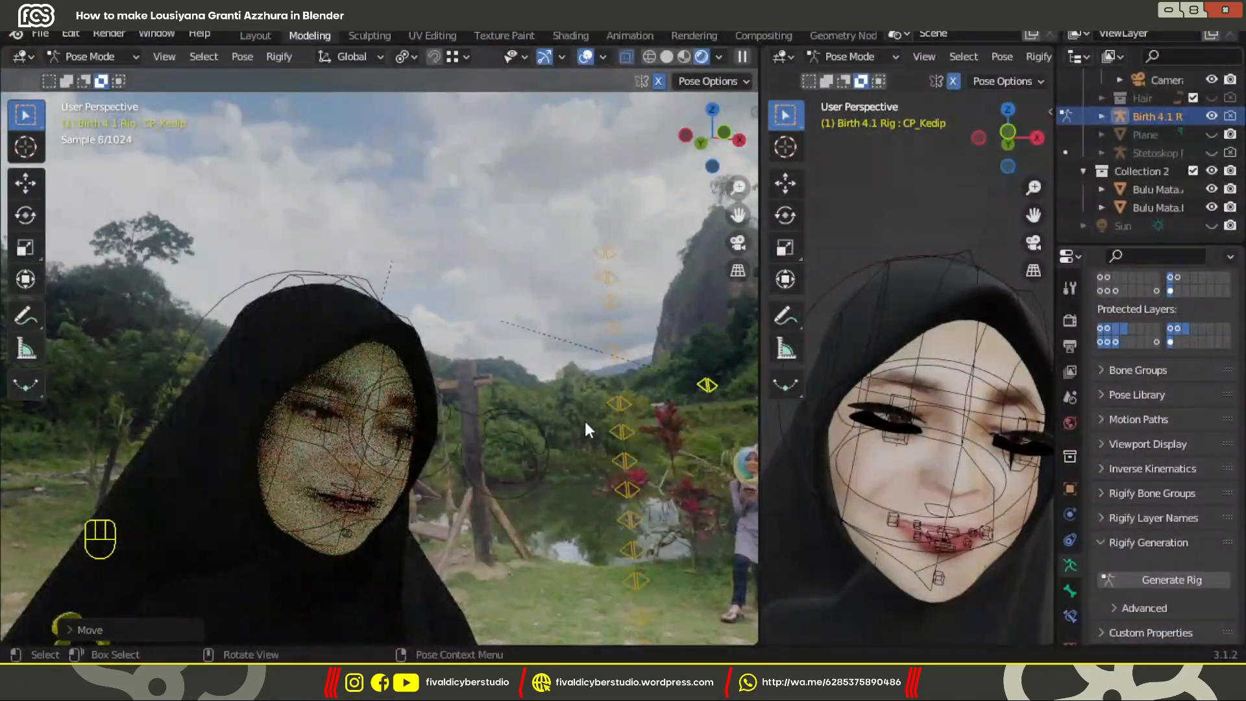
Move the blink control CP_Kedip farther from its column in front view to close the eyelids more.
key("KP_1")
middle_click_drag(427, 422, 532, 455)
left_click_drag(760, 396, 875, 429)
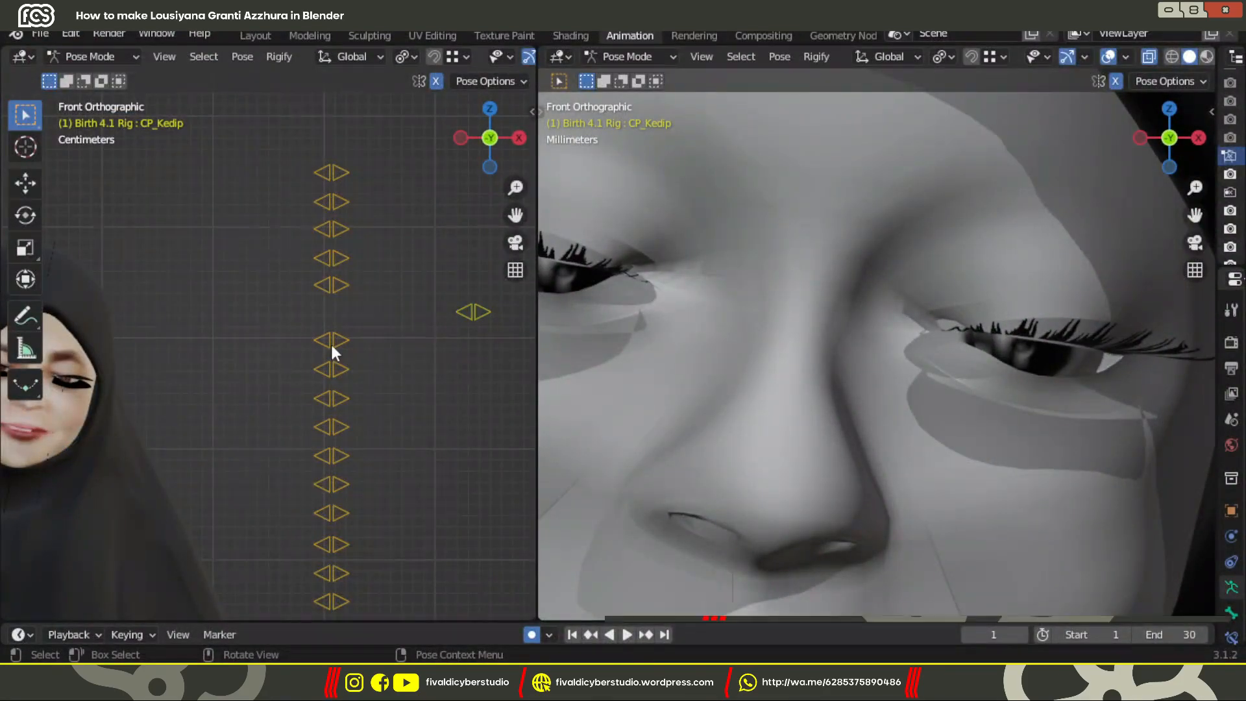
key("g")
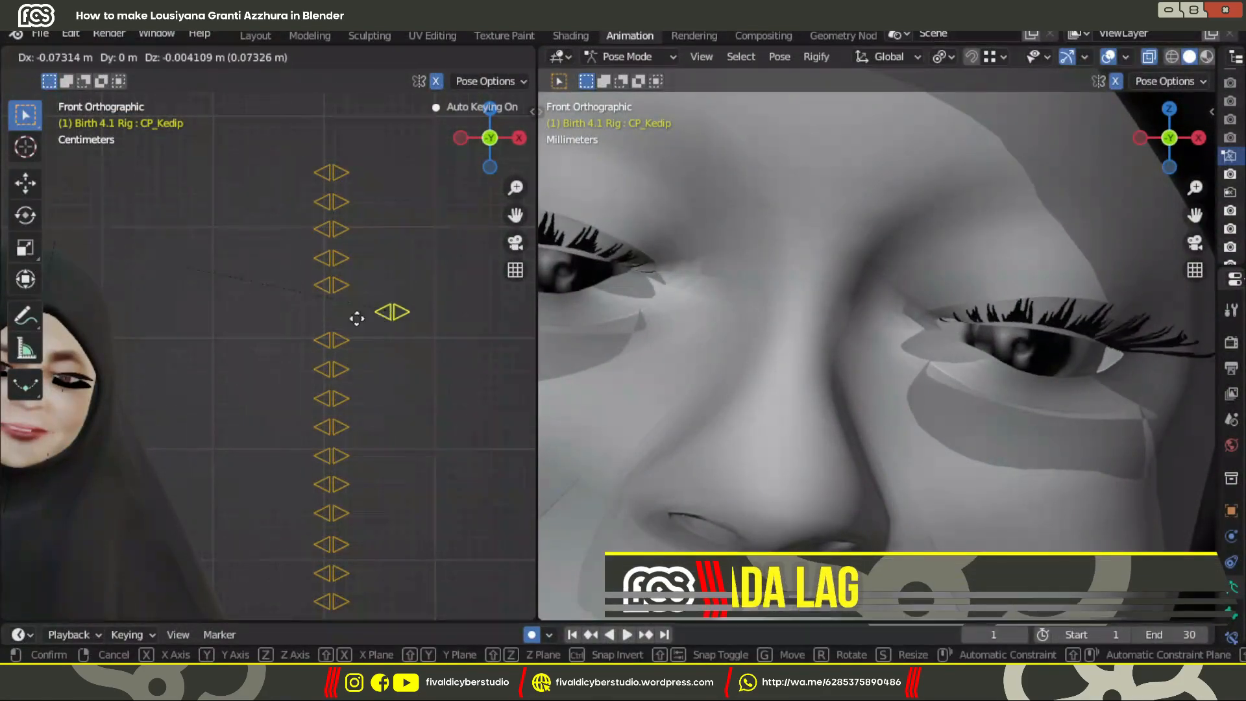
left_click(480, 317)
Open the lower eyelash mesh Bulu Mata.B in Edit Mode and frame it beneath the closed eyelids.
scroll(480, 317, "down", 4)
middle_click_drag(779, 331, 884, 433)
scroll(929, 416, "down", 9)
scroll(929, 415, "up", 5)
scroll(883, 432, "down", 5)
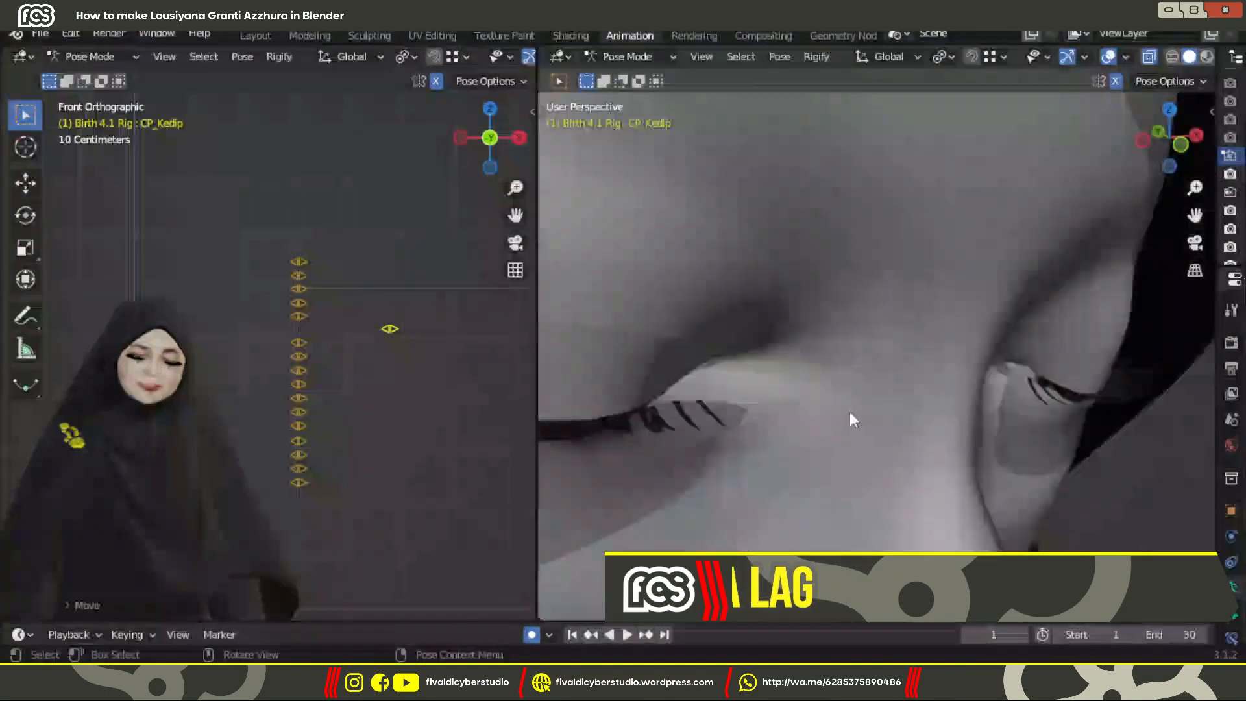
scroll(852, 418, "up", 2)
scroll(290, 370, "down", 3)
left_click(288, 361)
key("Tab")
scroll(279, 354, "up", 4)
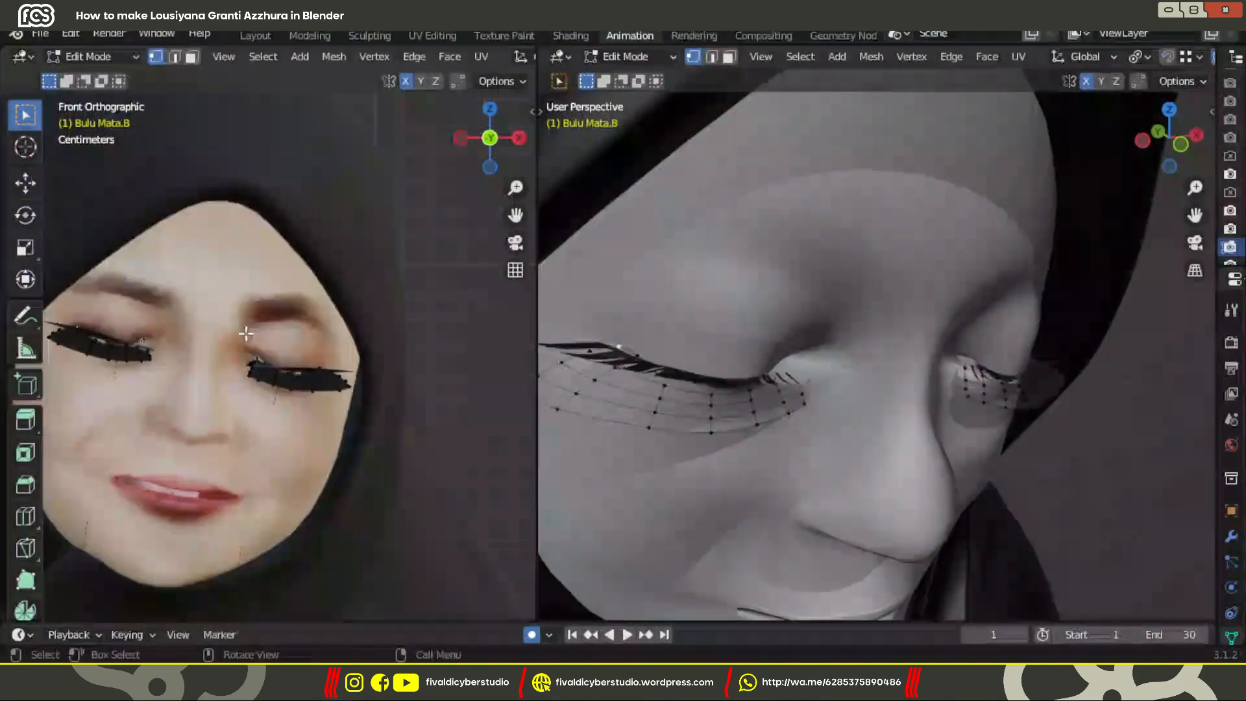
middle_click_drag(245, 333, 156, 337)
middle_click_drag(922, 331, 801, 288)
scroll(837, 350, "up", 6)
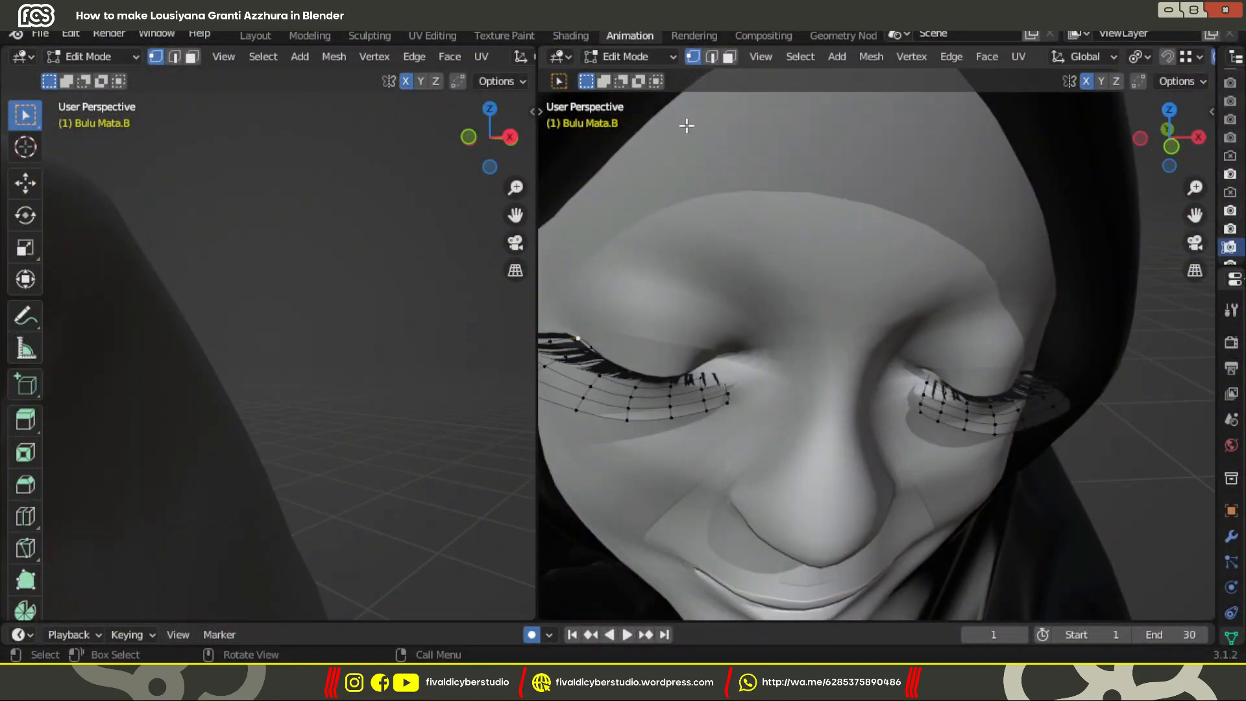
Go to the UV Editing workspace, widen the UV Editor and load Rambut.png behind the lower eyelash's UVs.
left_click(432, 35)
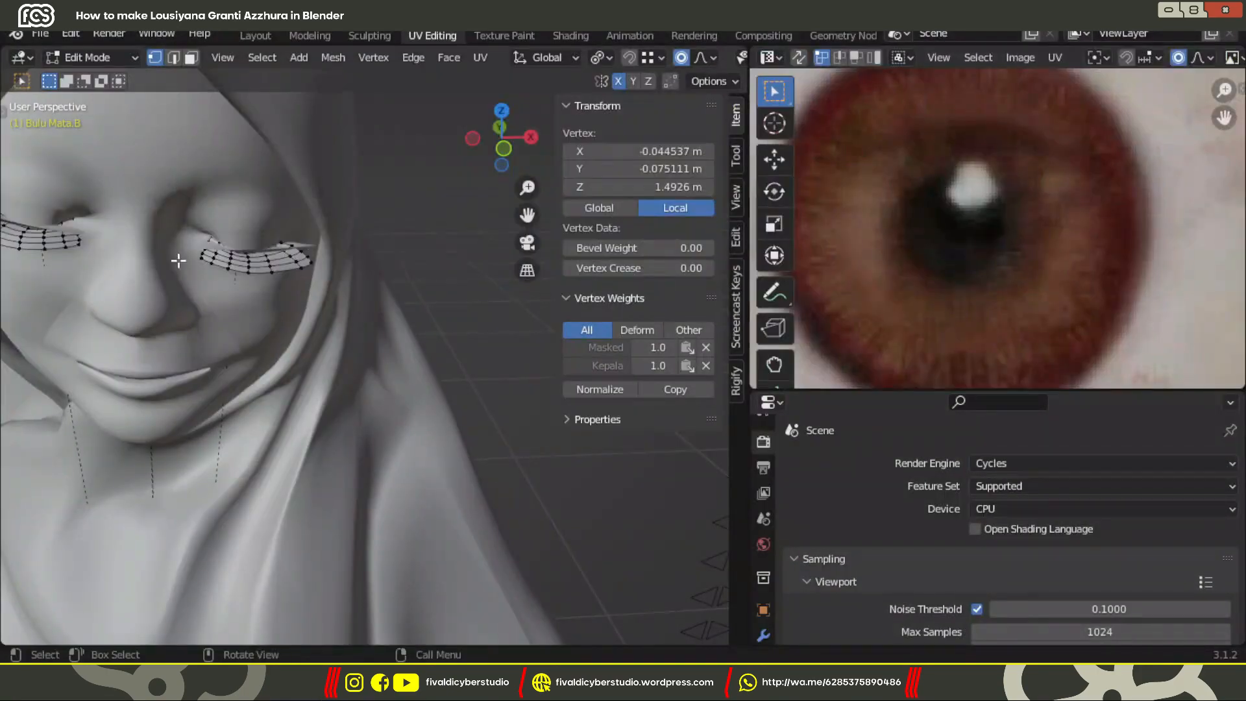
left_click_drag(748, 260, 653, 260)
left_click(1140, 57)
scroll(1004, 191, "down", 5)
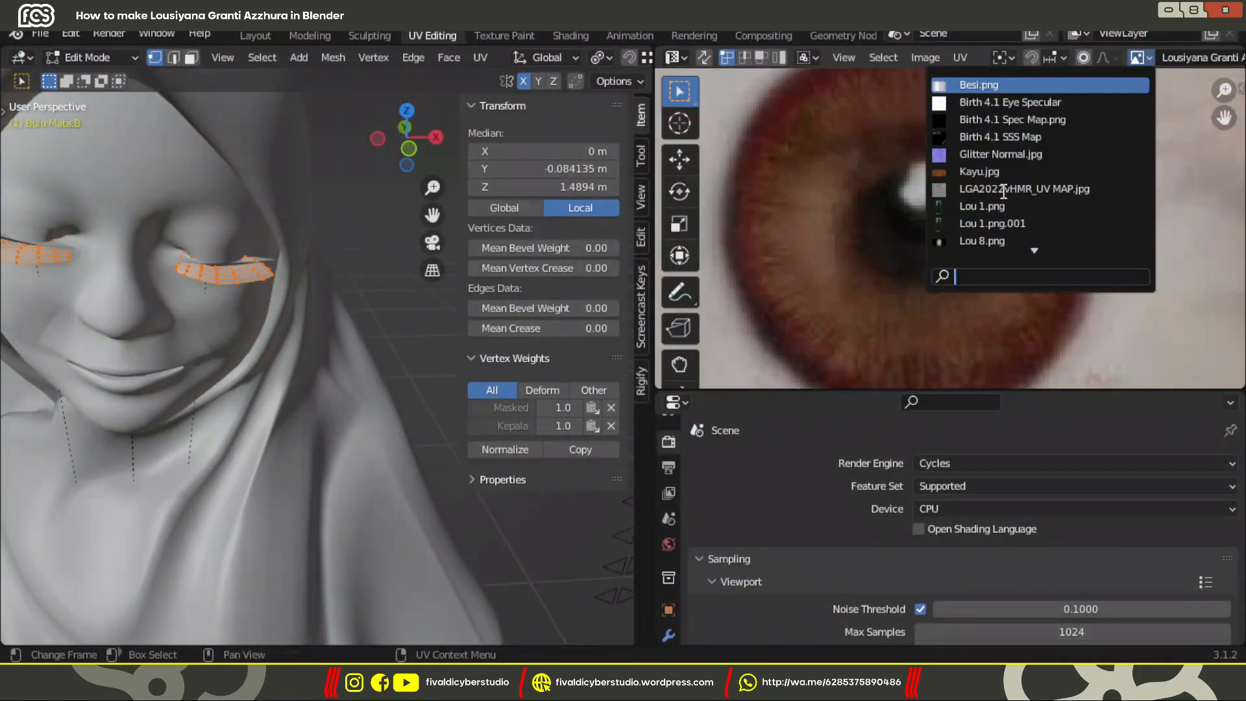
scroll(1004, 191, "up", 10)
scroll(996, 204, "down", 8)
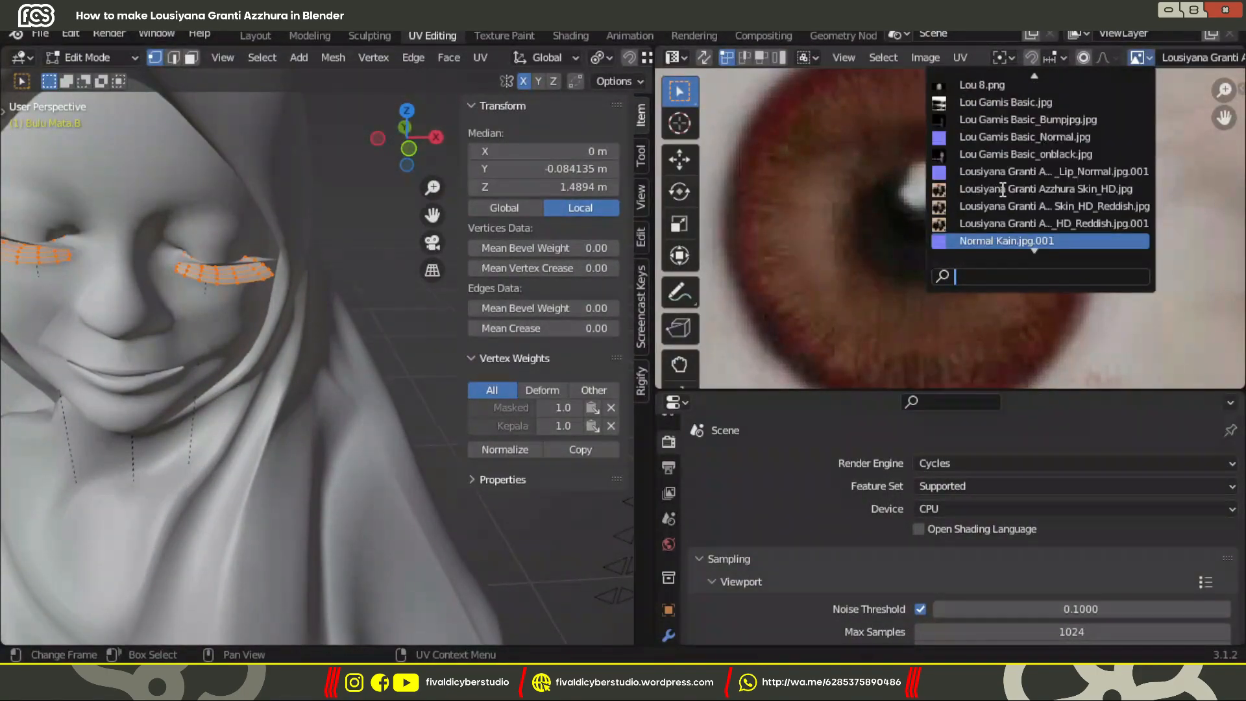
left_click(994, 211)
left_click(1141, 57)
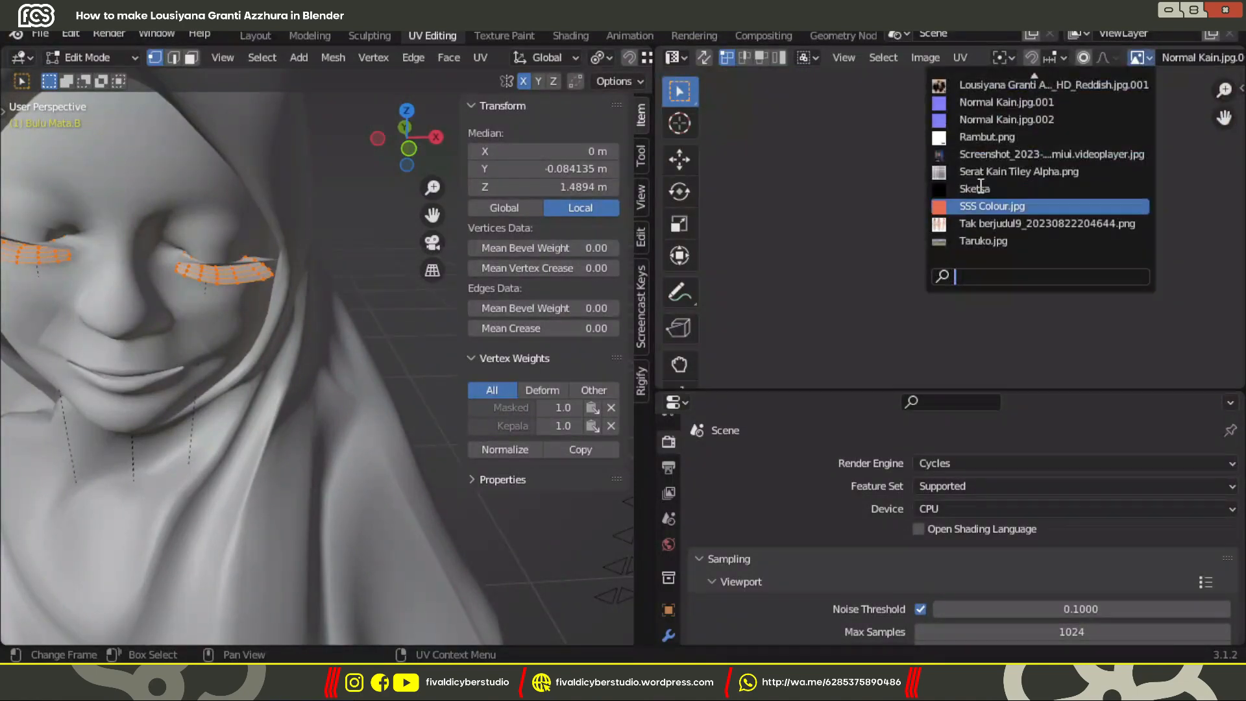
left_click(985, 137)
scroll(1006, 173, "up", 3)
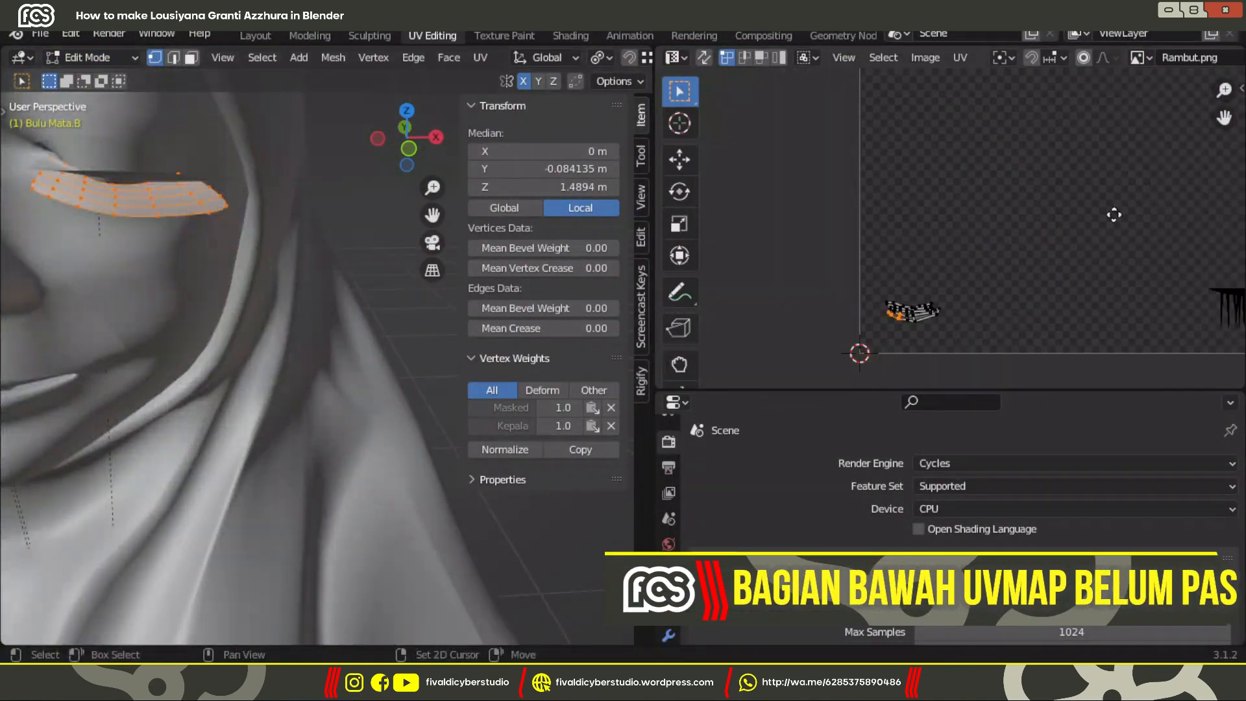
Show the mesh data properties and examine the upper eyelash's UV layout over Rambut.png in Edit Mode.
middle_click_drag(445, 209, 195, 211)
scroll(669, 532, "down", 5)
left_click(668, 598)
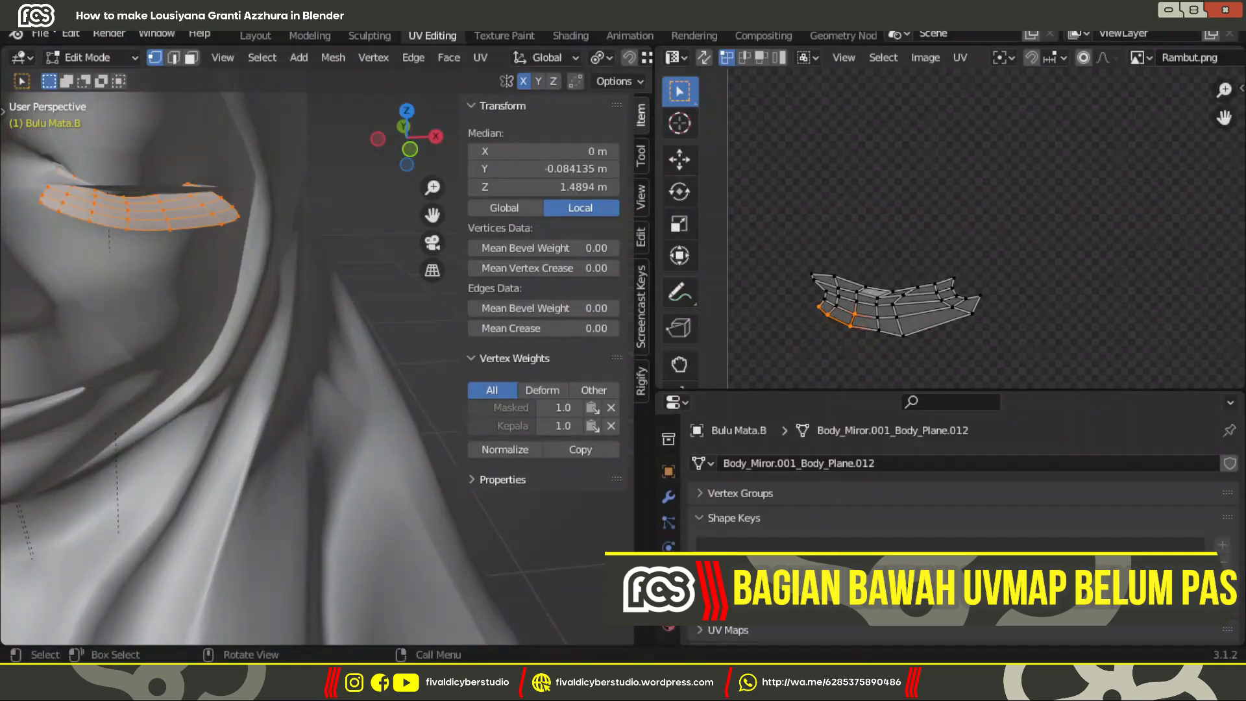
key("Tab")
left_click(165, 188)
left_click(165, 196)
key("Tab")
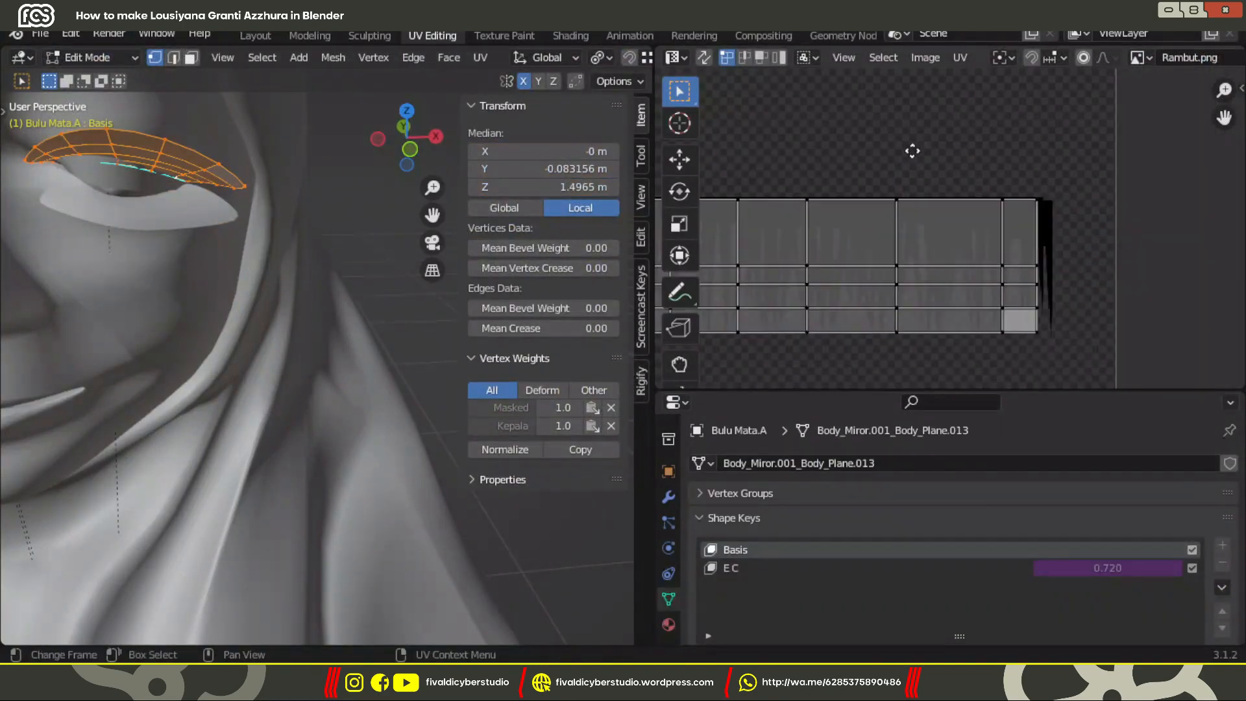
scroll(938, 179, "down", 3)
scroll(936, 178, "up", 5)
Reopen the lower eyelash mesh Bulu Mata.B in Edit Mode and bring its UV layout into view.
key("Tab")
left_click(164, 215)
scroll(1103, 217, "down", 10)
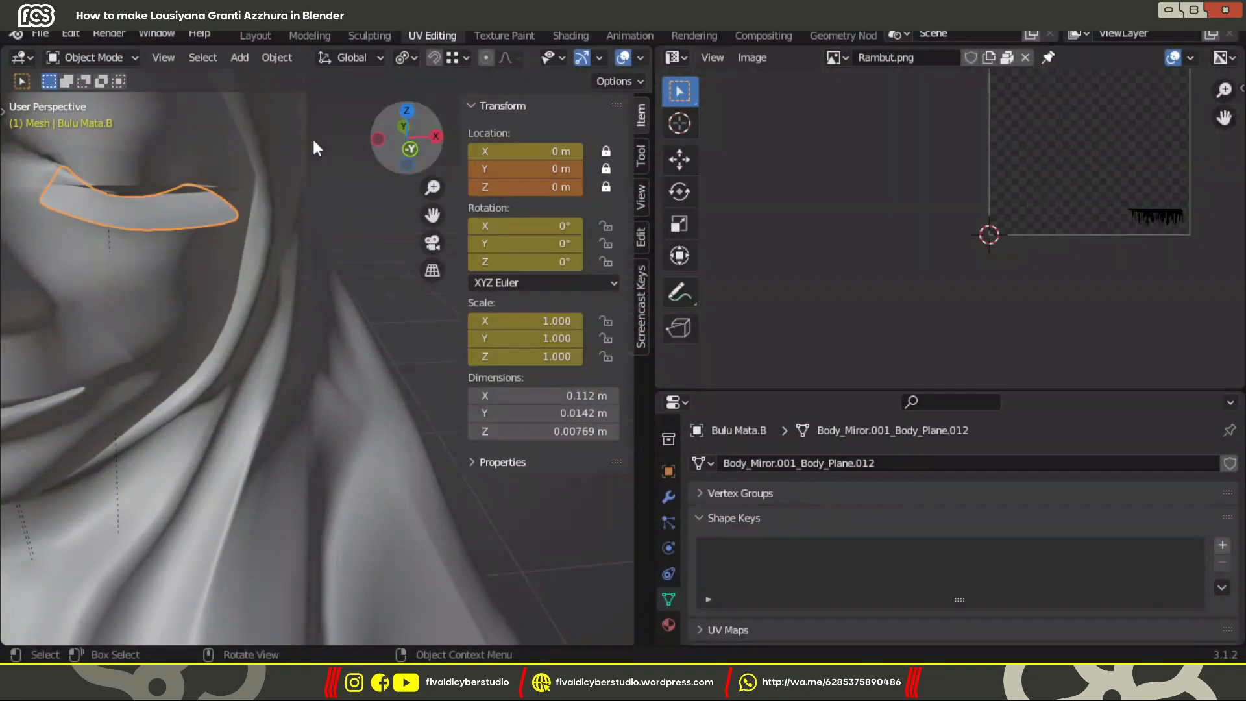
key("Tab")
scroll(1102, 238, "up", 5)
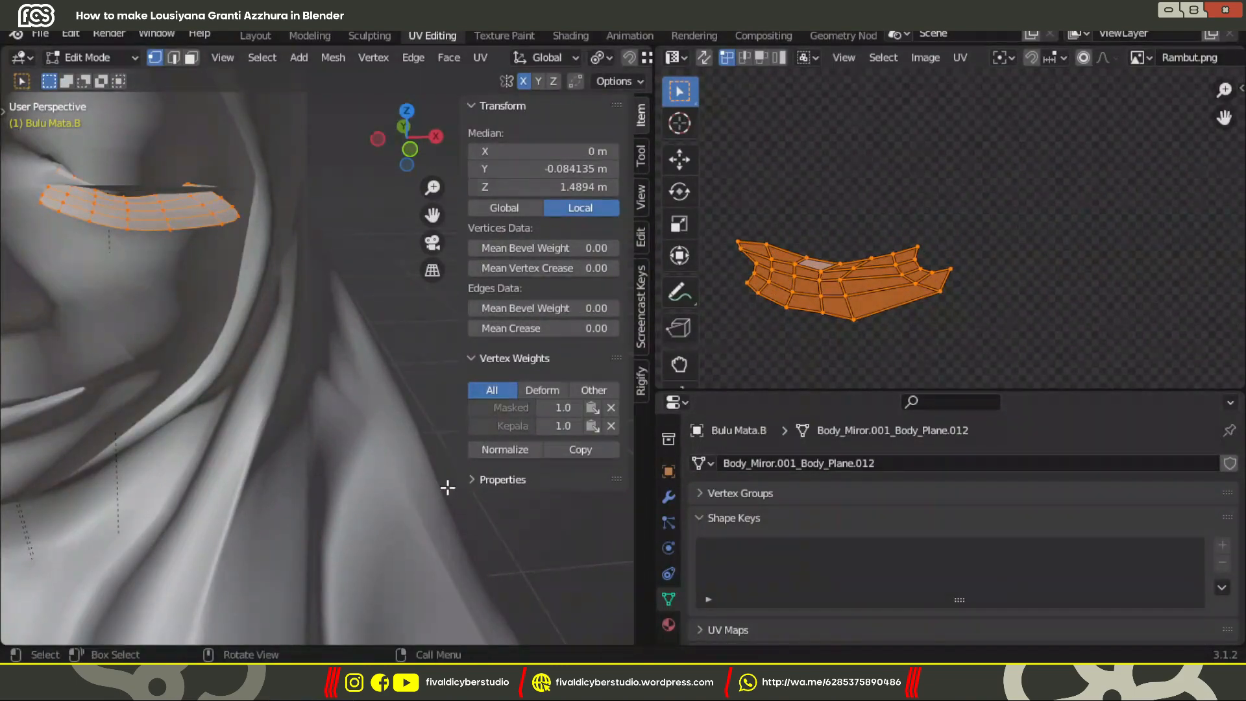
Unwrap the lower eyelash mesh and straighten one of the vertical edge loops in its UV layout.
key("u")
left_click(268, 378)
scroll(1018, 283, "down", 6)
scroll(848, 300, "up", 3)
left_click(896, 303, "alt")
scroll(913, 245, "down", 2)
right_click(914, 245)
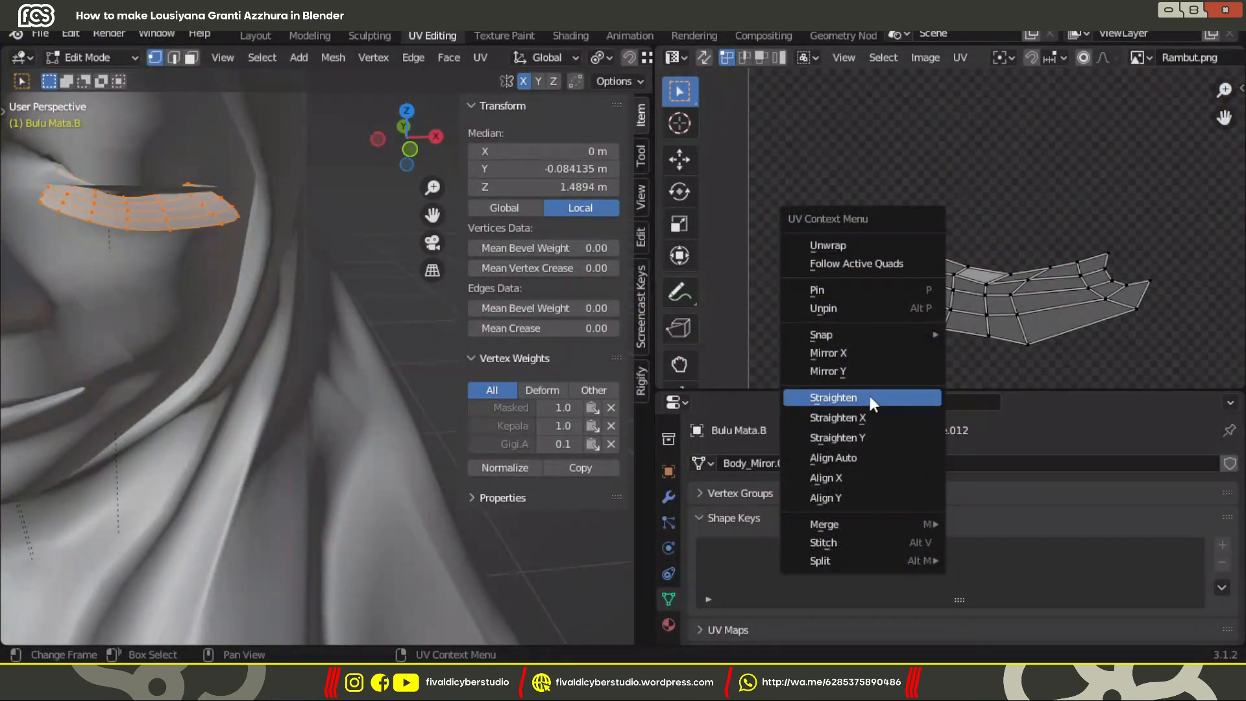
left_click(869, 398)
Align the left and middle vertical edge columns of the eyelash's UVs into straight vertical lines.
scroll(938, 243, "up", 2)
right_click(899, 316)
left_click(841, 378)
right_click(929, 329)
left_click(928, 330)
right_click(909, 309)
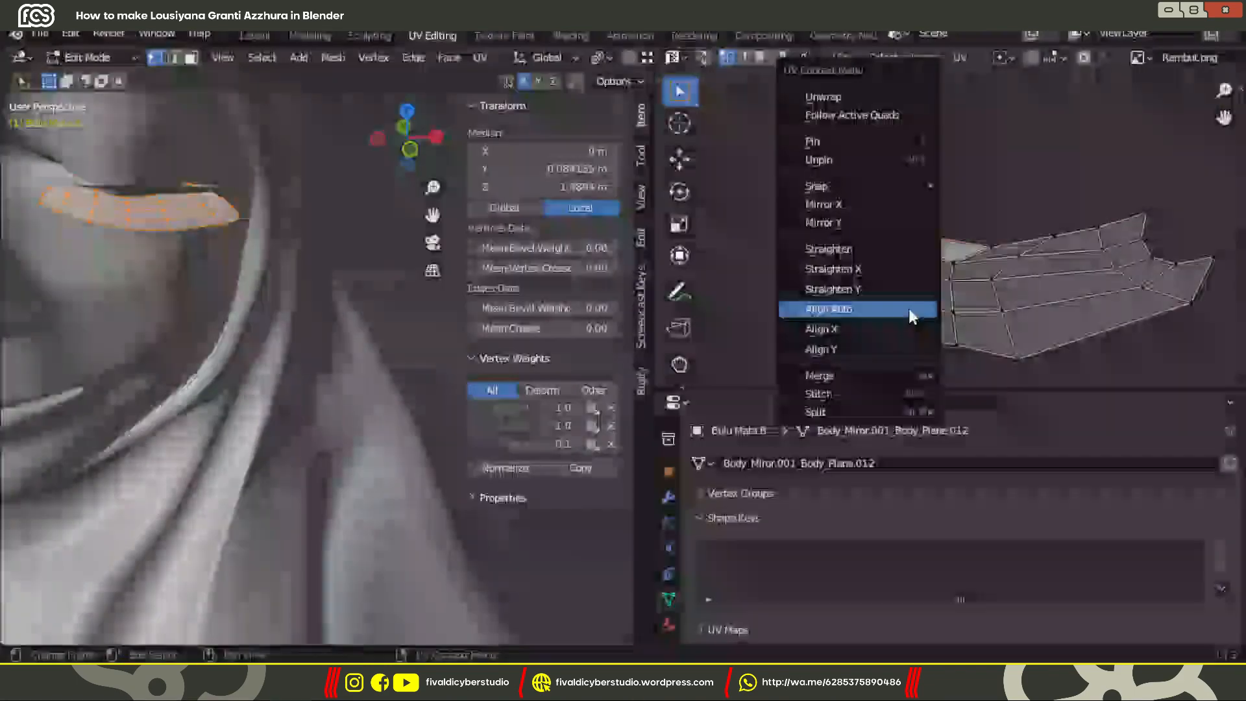
left_click(909, 309)
left_click_drag(943, 219, 998, 271)
left_click_drag(932, 259, 967, 371, "shift")
right_click(967, 372)
left_click(967, 371)
left_click(1029, 262)
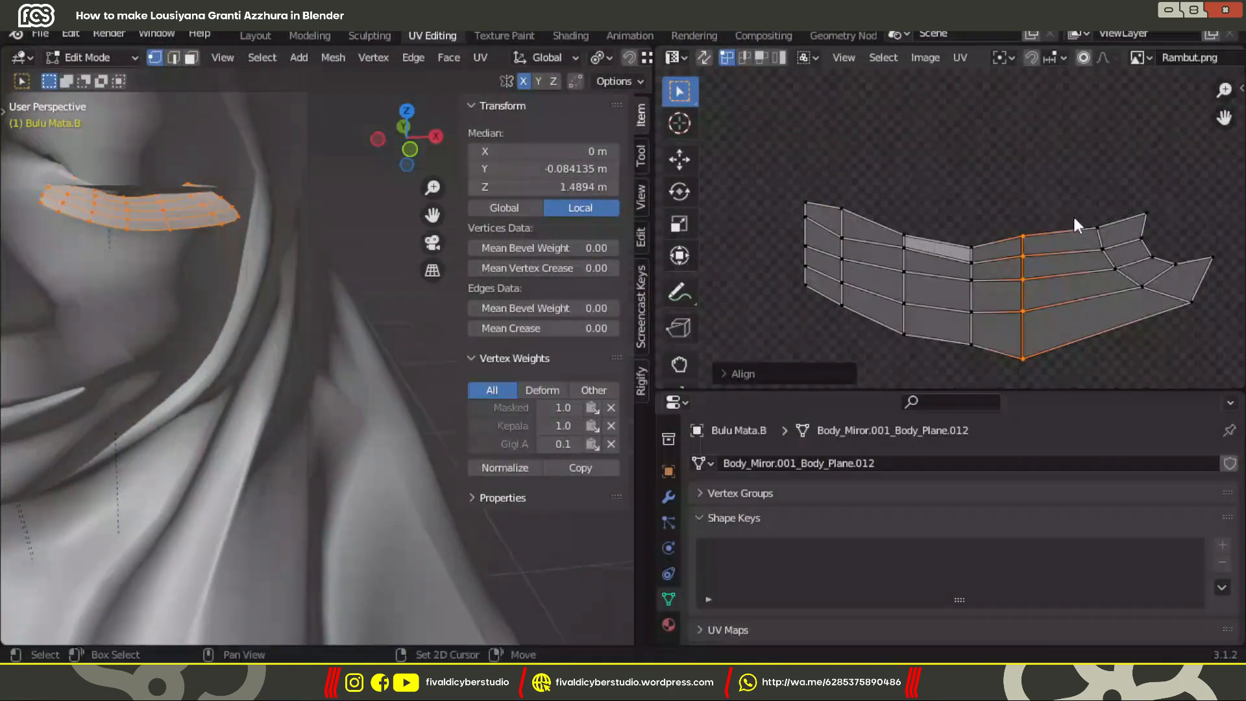
Align the UV column beside the right end of the eyelash vertically, picking its missed vertices individually.
left_click(1107, 258, "alt")
right_click(1217, 336)
left_click(1217, 336)
middle_click_drag(1214, 337, 1088, 347)
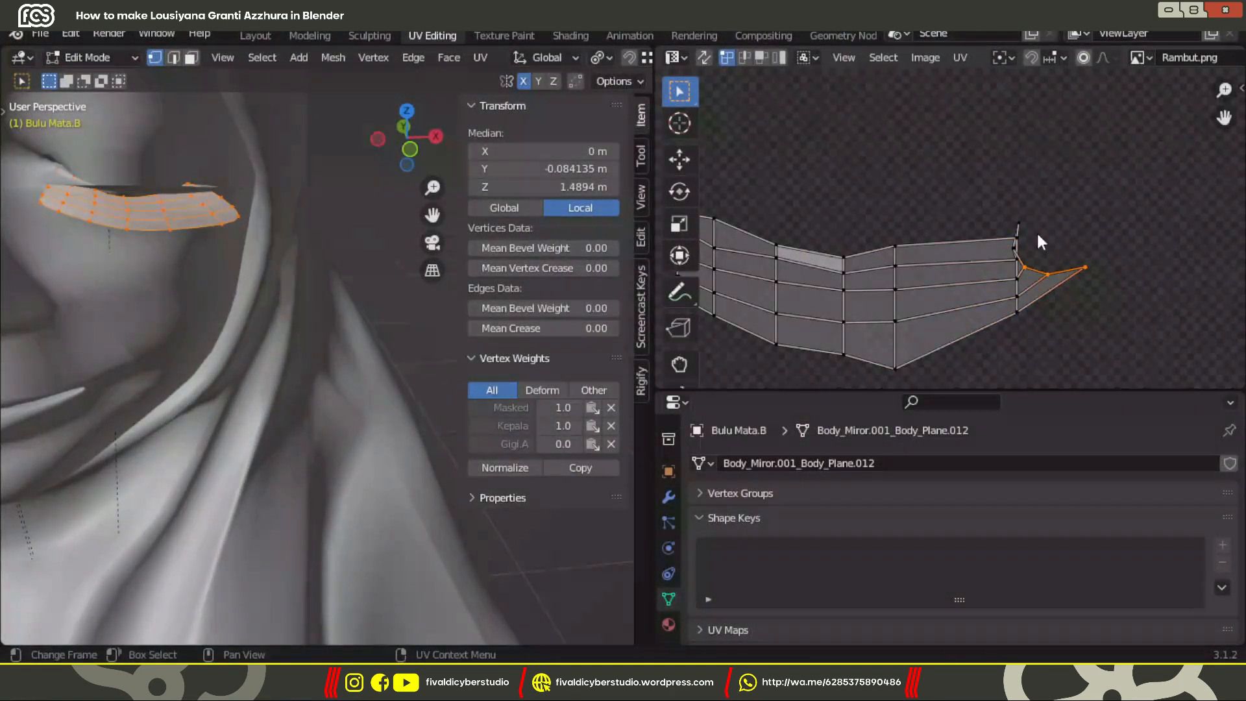
scroll(1038, 235, "up", 5)
left_click(895, 257, "shift")
left_click(909, 176, "shift")
right_click(1013, 273)
right_click(1026, 281)
middle_click_drag(1005, 344, 996, 251)
left_click(993, 246)
Select the stray UV vertices at the eyelash's right end and align them into a vertical end column.
left_click_drag(969, 166, 1129, 263)
left_click(921, 223, "shift")
left_click(886, 163, "shift")
middle_click_drag(935, 111, 941, 141)
left_click_drag(928, 90, 875, 135, "shift")
right_click(1059, 301)
left_click(1060, 302)
middle_click_drag(1060, 302, 1049, 239)
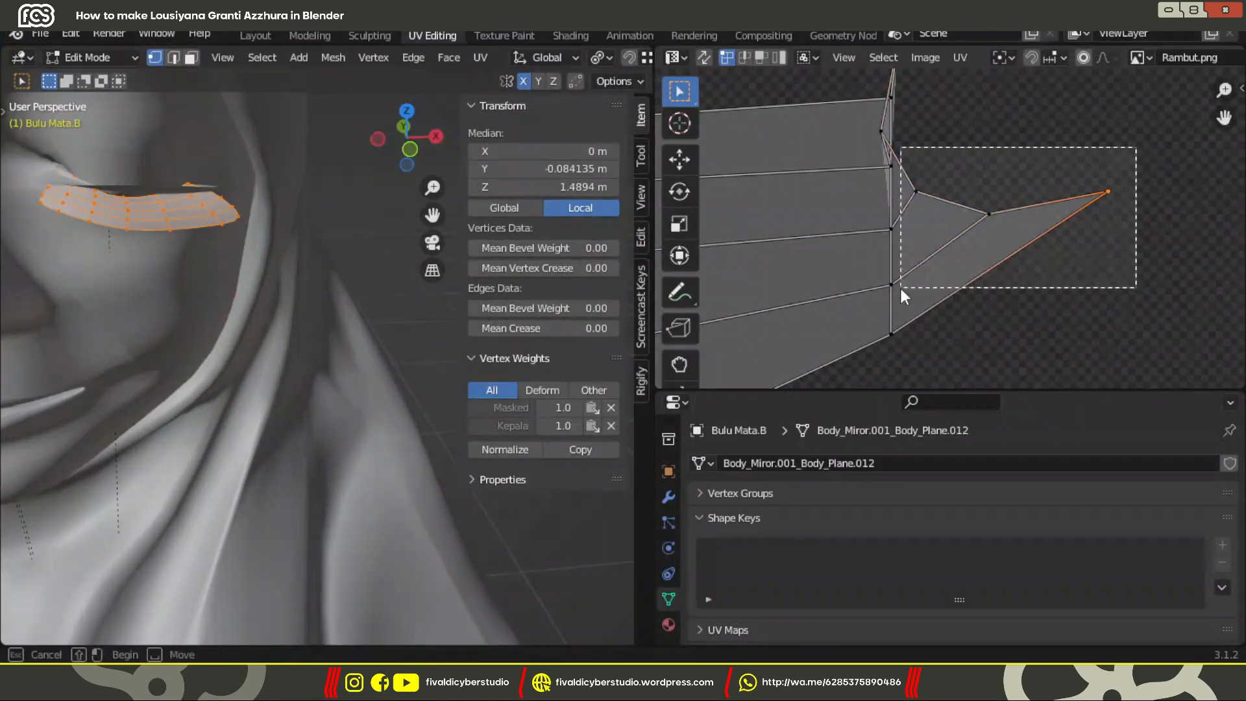
left_click_drag(902, 289, 902, 289)
left_click_drag(1130, 170, 989, 256)
left_click_drag(1045, 223, 973, 293)
middle_click_drag(1028, 93, 1034, 170)
right_click(1035, 170)
left_click(1032, 303)
Select the upper horizontal edge rows of the eyelash's UVs and align them into level lines.
scroll(973, 195, "down", 4)
left_click(947, 137, "alt")
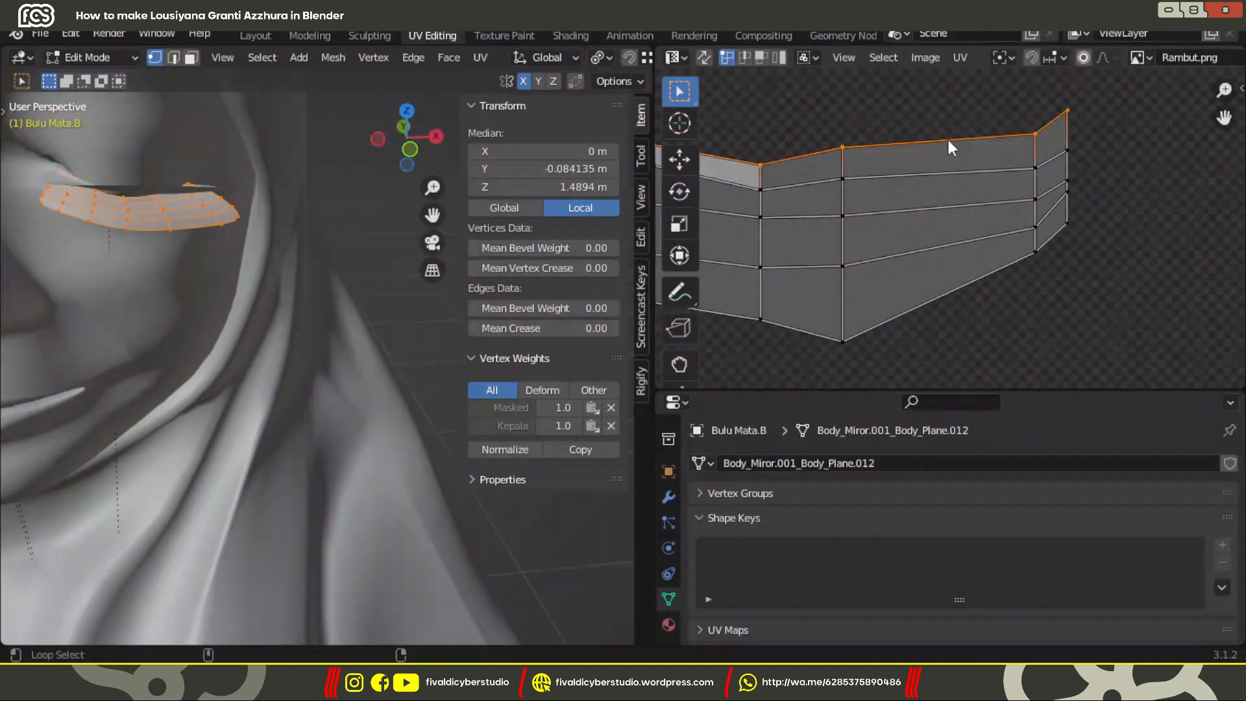
middle_click_drag(789, 165, 908, 263)
middle_click_drag(824, 246, 984, 247)
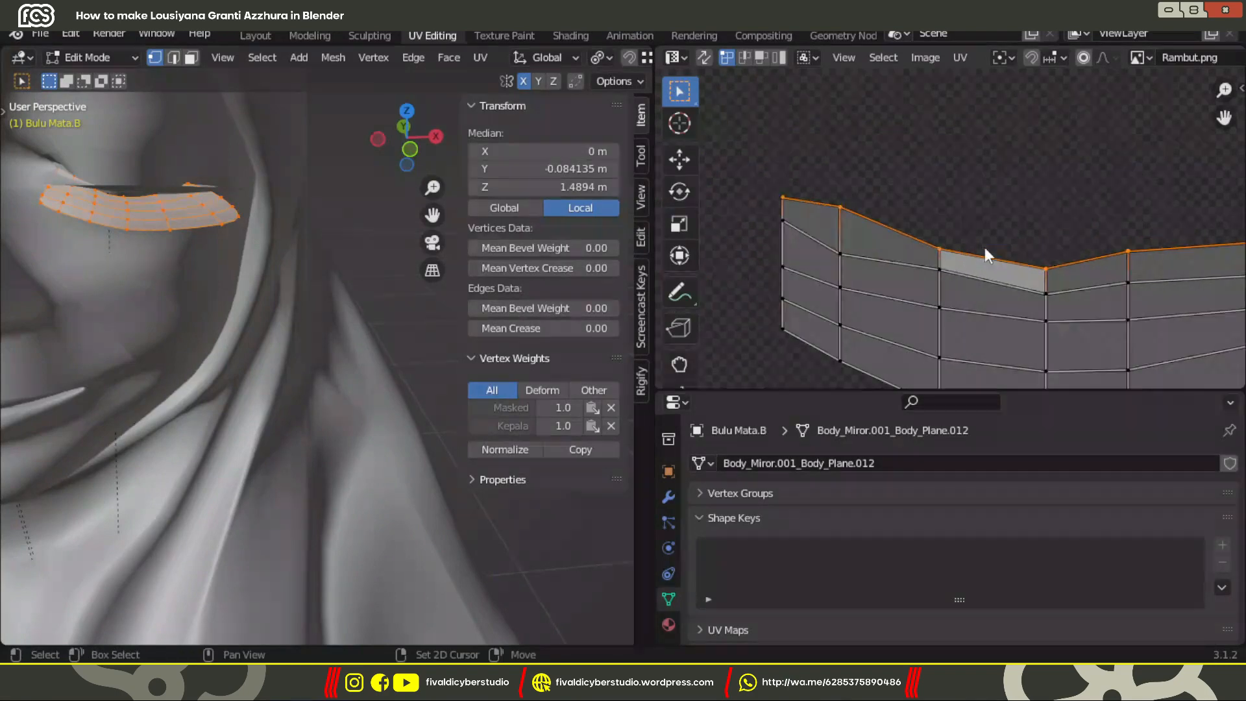
right_click(1028, 295)
left_click(1116, 281)
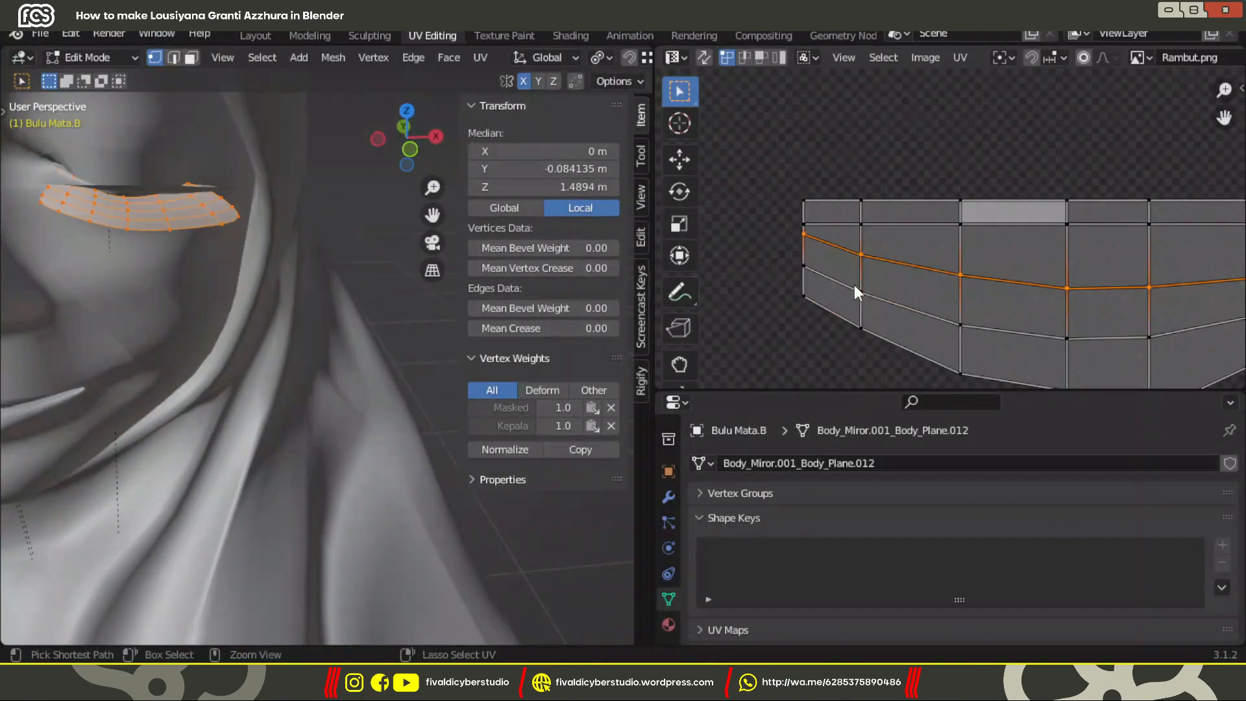
Align the third and fourth horizontal edge rows of the eyelash's UVs into level lines.
right_click(854, 284)
left_click(852, 287)
scroll(795, 286, "up", 2)
left_click(798, 249)
middle_click_drag(806, 311, 1077, 233)
right_click(1038, 234)
left_click(1045, 246)
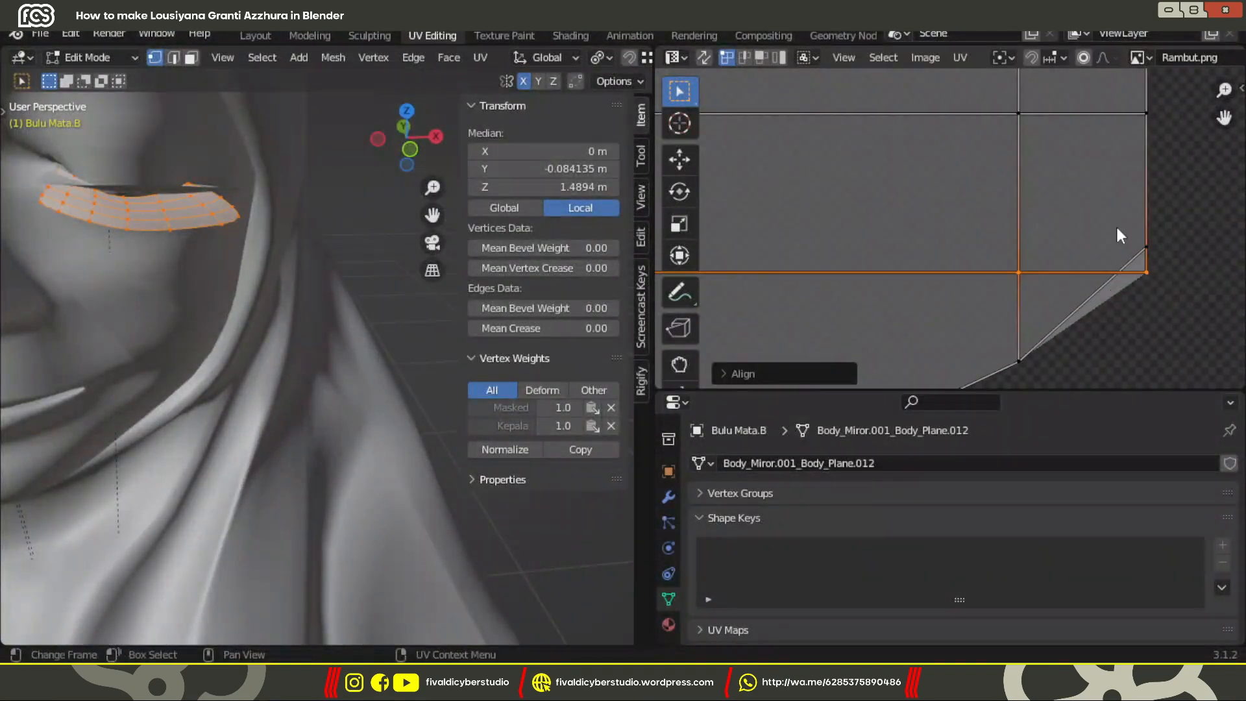
Align the bottom edge row of the eyelash's UVs horizontally to complete the rectangular grid.
left_click(1145, 246)
scroll(1116, 285, "down", 6)
scroll(953, 236, "up", 4)
left_click(952, 236, "ctrl")
right_click(952, 236)
left_click(956, 250)
scroll(956, 252, "down", 6)
Move the entire eyelash UV island along X onto the black lash strip in Rambut.png.
key("a")
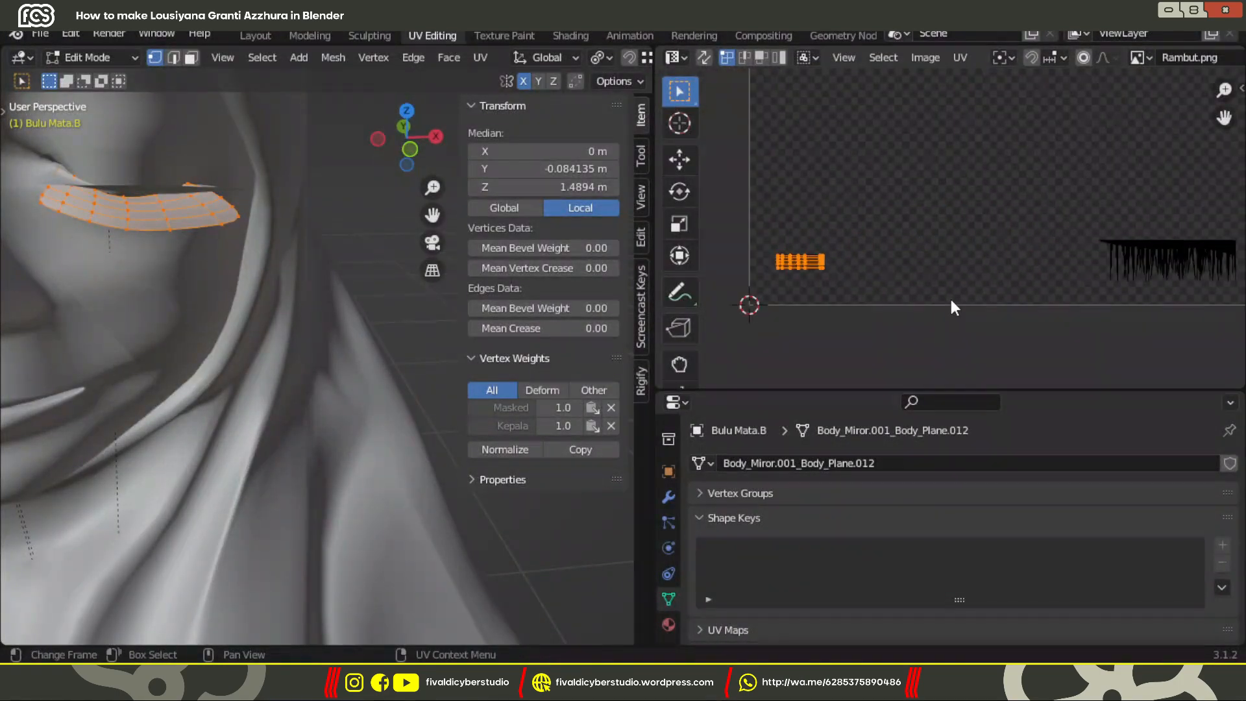
key("g")
key("x")
left_click(740, 292)
Switch the 3D viewport to rendered shading and isolate the lower eyelash in local view.
scroll(228, 269, "down", 5)
key("z")
left_click(240, 164)
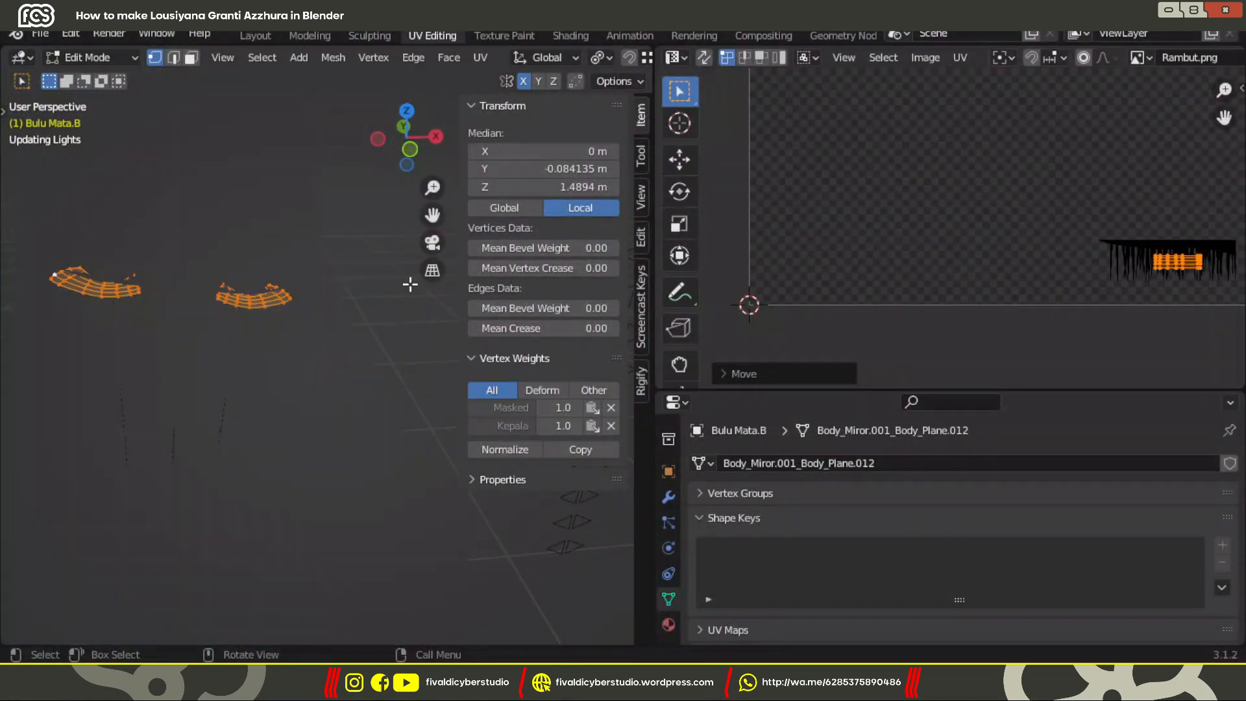
key("KP_Divide")
scroll(1172, 257, "up", 3)
middle_click_drag(1172, 256, 1051, 255)
Enlarge and reposition the eyelash UV grid so that its width covers the lash strip texture.
key("s")
left_click(1005, 310)
key("g")
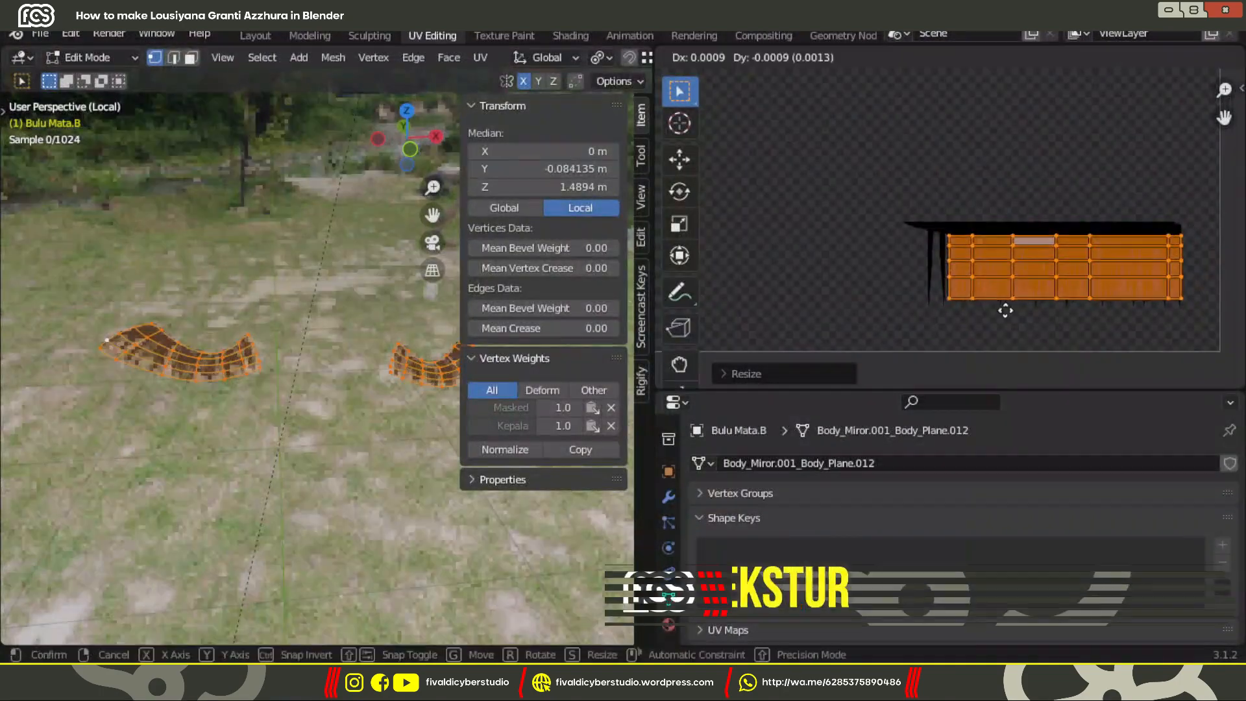
left_click(1004, 312)
key("s")
left_click(989, 328)
key("g")
left_click(986, 318)
Scale the eyelash UV grid along Y and shift it vertically to fit the lash texture's height.
key("s")
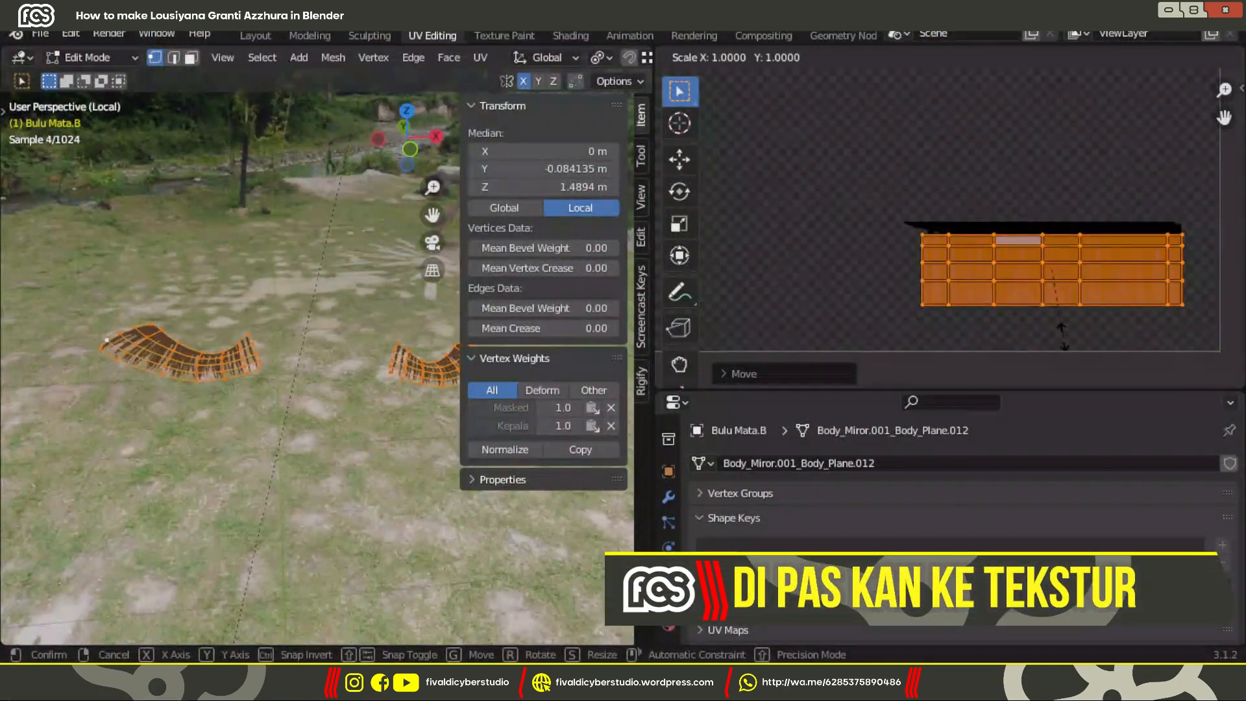
key("y")
left_click(1053, 304)
key("g")
key("y")
left_click(1049, 314)
Return to Object Mode, leave local view and examine the lower eyelashes on the rendered face without the sidebar.
key("Tab")
key("KP_Divide")
left_click(95, 61)
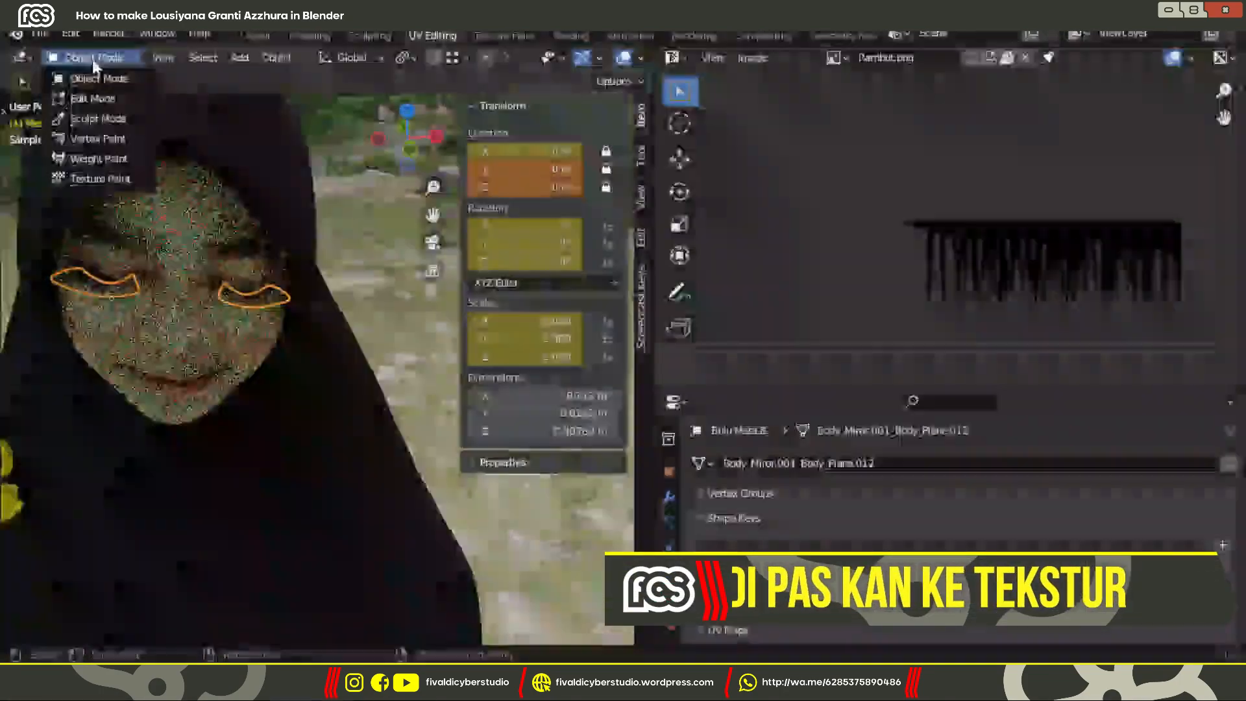
scroll(245, 289, "up", 2)
middle_click_drag(246, 289, 409, 322, "shift")
key("n")
left_click(571, 279)
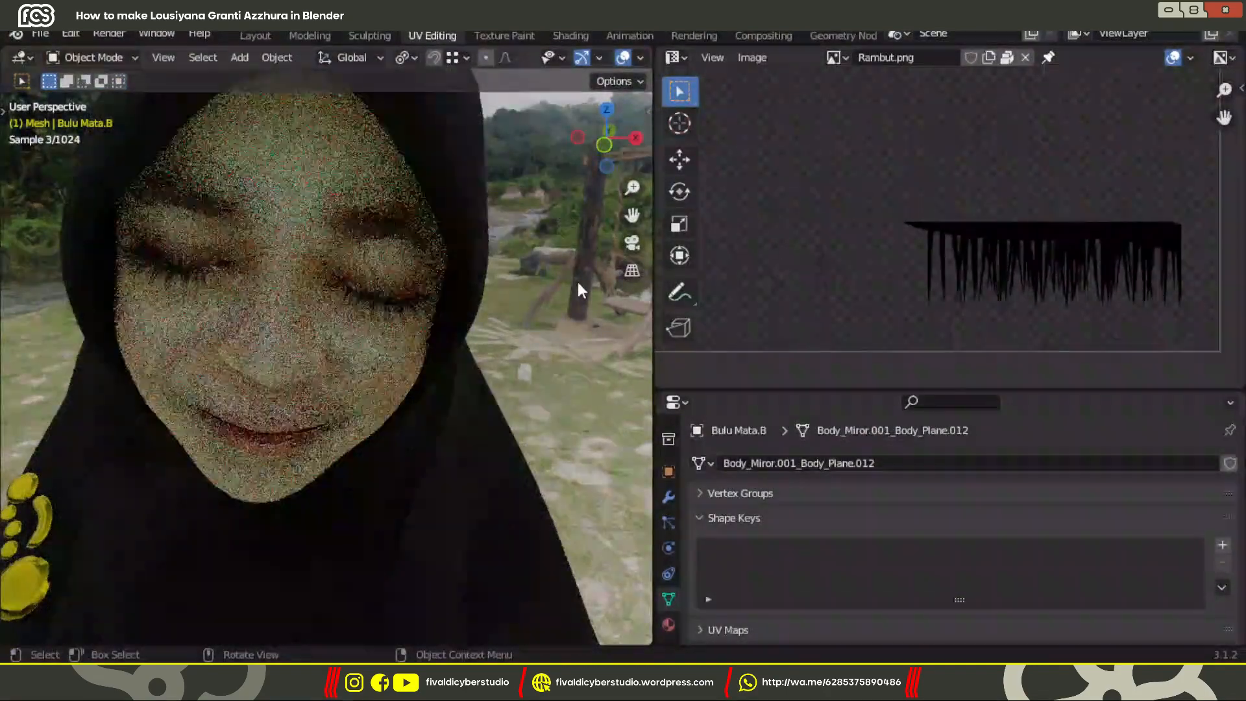
In the Modeling workspace, put the rig in Pose Mode and clear the CP_Kedip blink control's location.
left_click(675, 57)
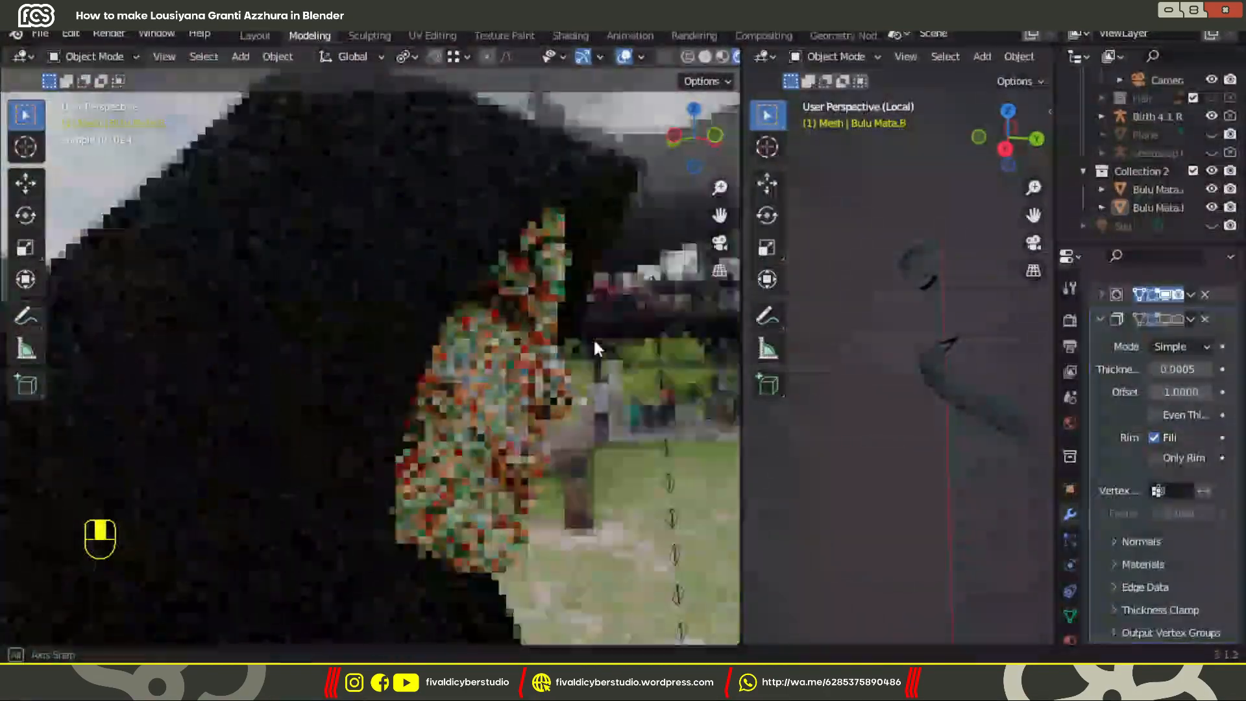
middle_click_drag(595, 342, 579, 332)
left_click_drag(742, 344, 793, 357)
key("grave")
left_click(874, 298)
left_click(887, 57)
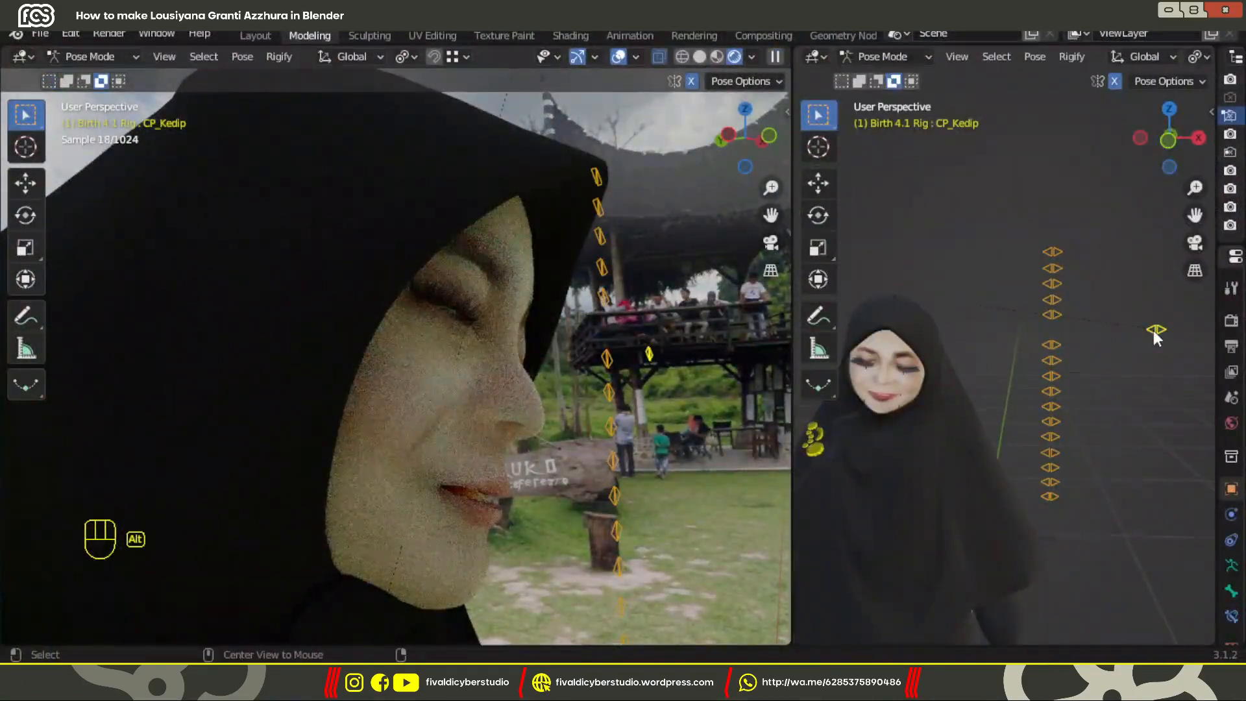
key("alt+g")
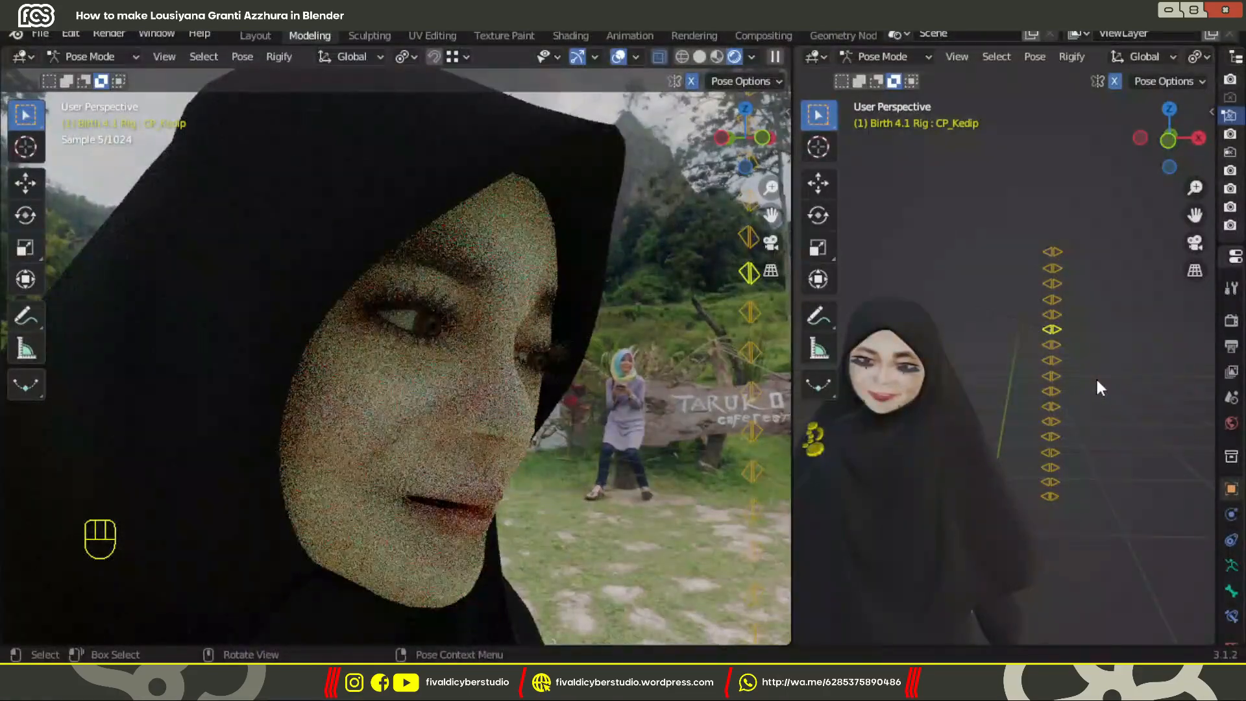
Widen the Outliner and hide Hijab Granti.New and Pin in the viewport.
left_click_drag(1215, 237, 931, 227)
scroll(1195, 128, "down", 6)
left_click(1209, 154)
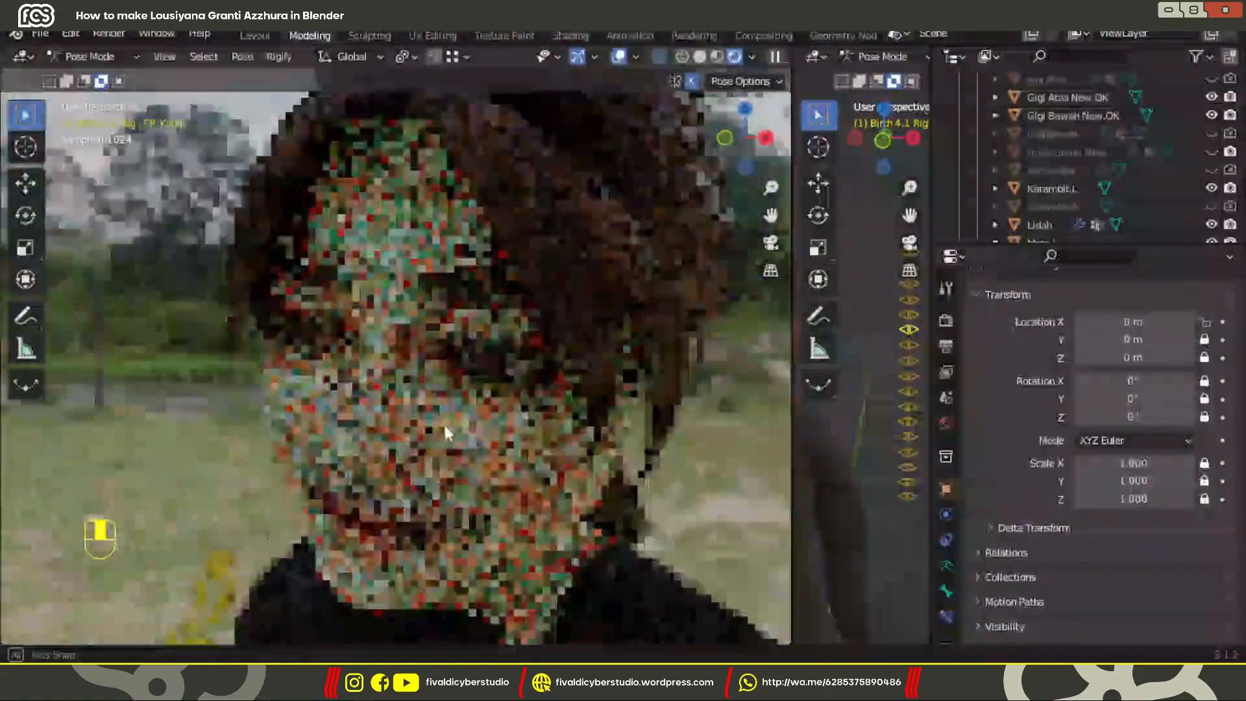
middle_click_drag(442, 422, 606, 428)
left_click(1211, 206)
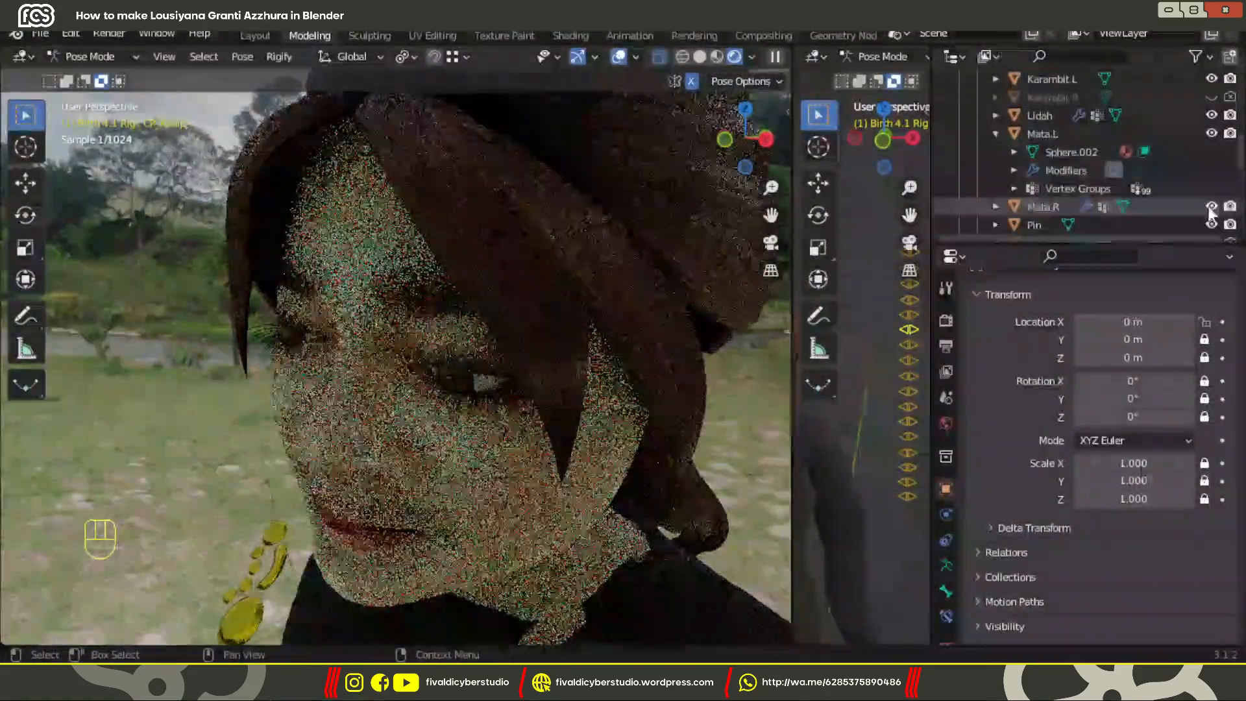
left_click(1211, 224)
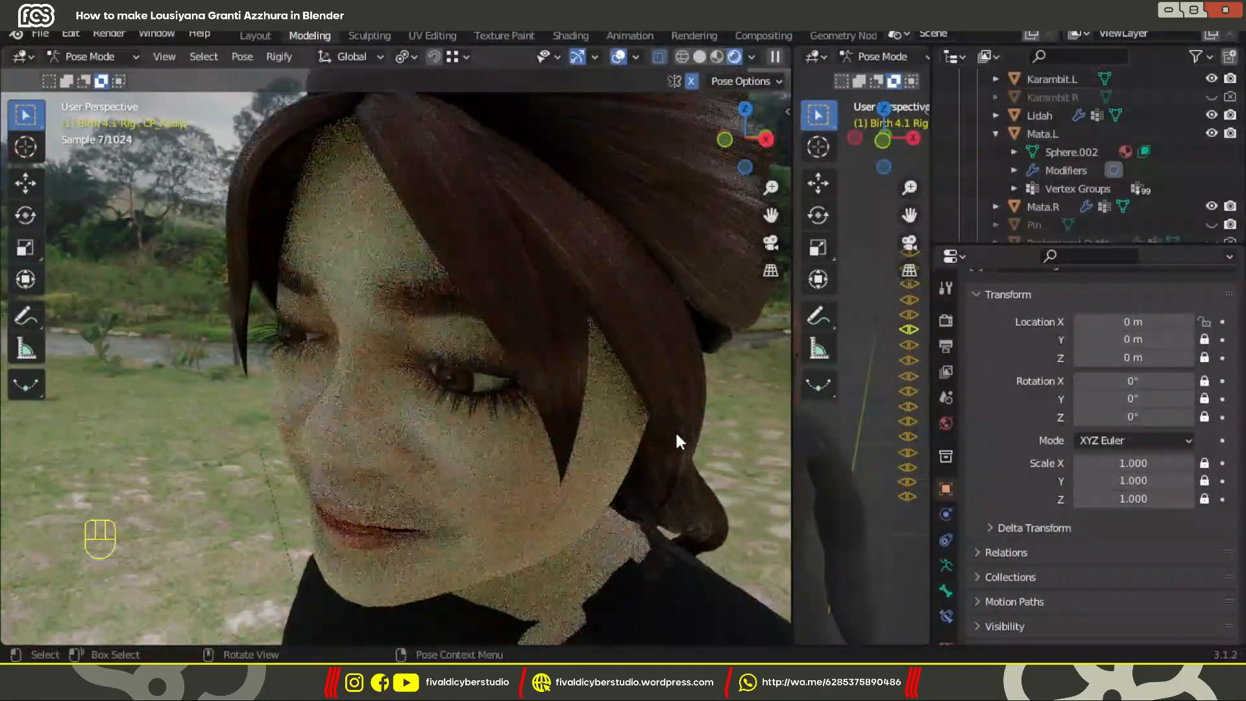
Show the rig's face control bone layer and widen the second viewport around the character's upper body.
left_click(946, 565)
left_click(1115, 364)
left_click_drag(931, 344, 1074, 354)
middle_click_drag(991, 366, 1061, 315)
scroll(1039, 324, "down", 3)
Try moving the Control.Mata eye control to test the eyelashes, and undo the move.
left_click(923, 328)
middle_click_drag(925, 334, 941, 349)
key("g")
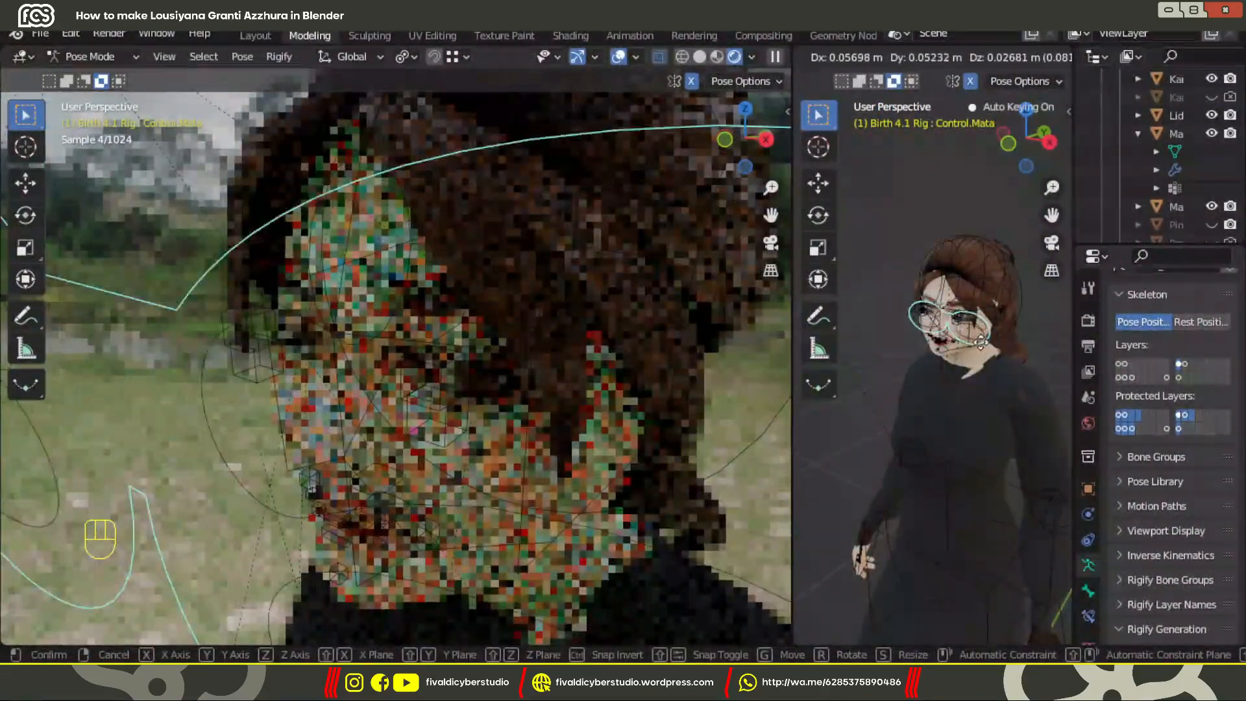
left_click(977, 395)
key("g")
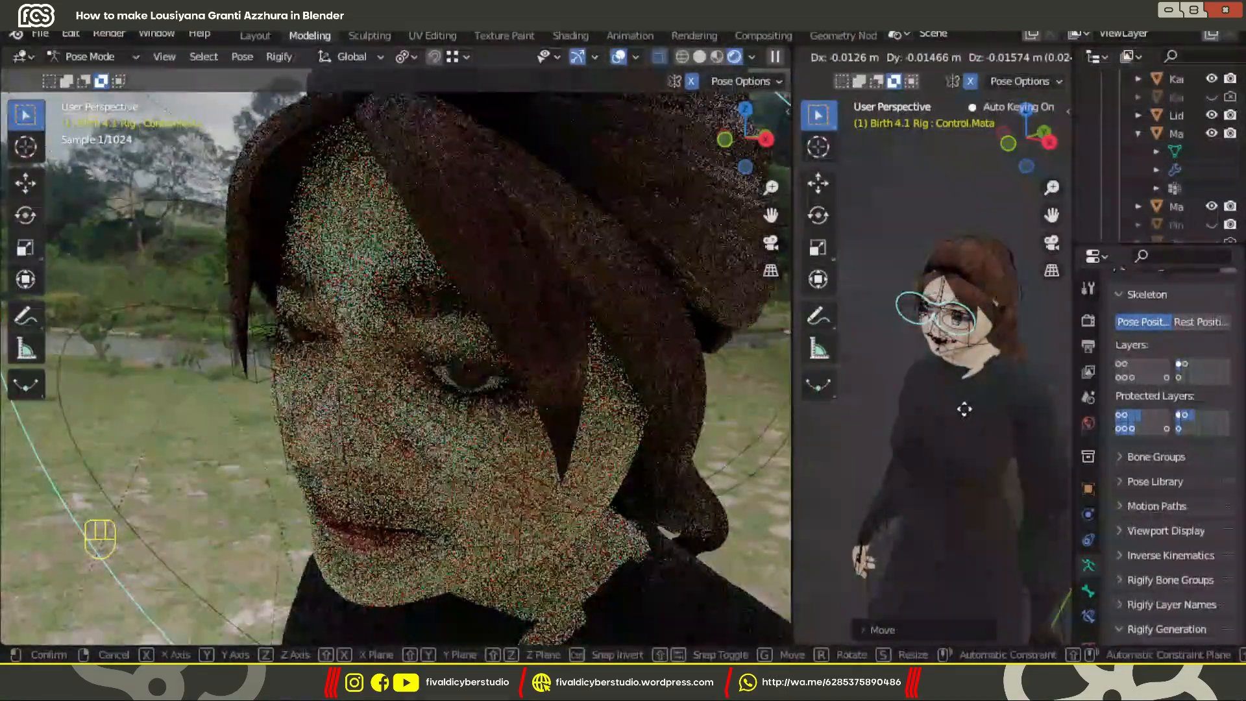
right_click(929, 431)
key("ctrl+z")
Widen the properties area and parent the upper teeth Gigi Atas New.OK to the GigiAtas bone in Rest Position.
left_click(1088, 616)
left_click_drag(1073, 444, 936, 461)
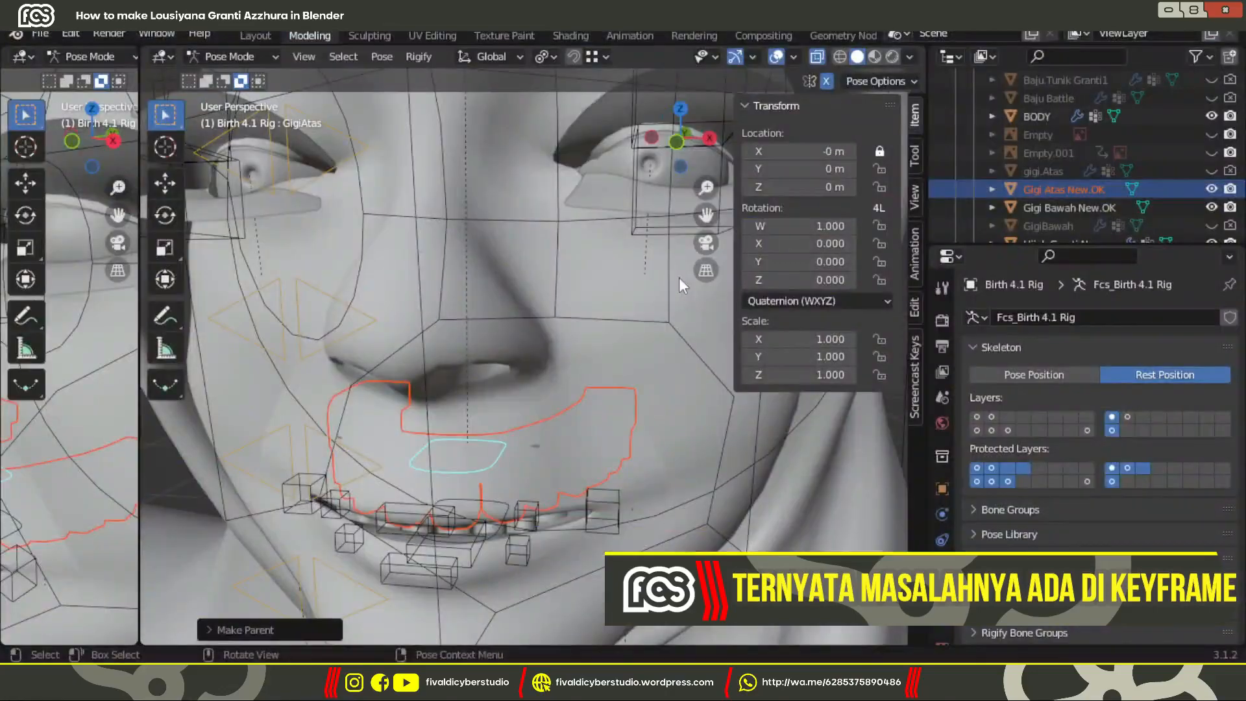
left_click(492, 536)
key("ctrl+p")
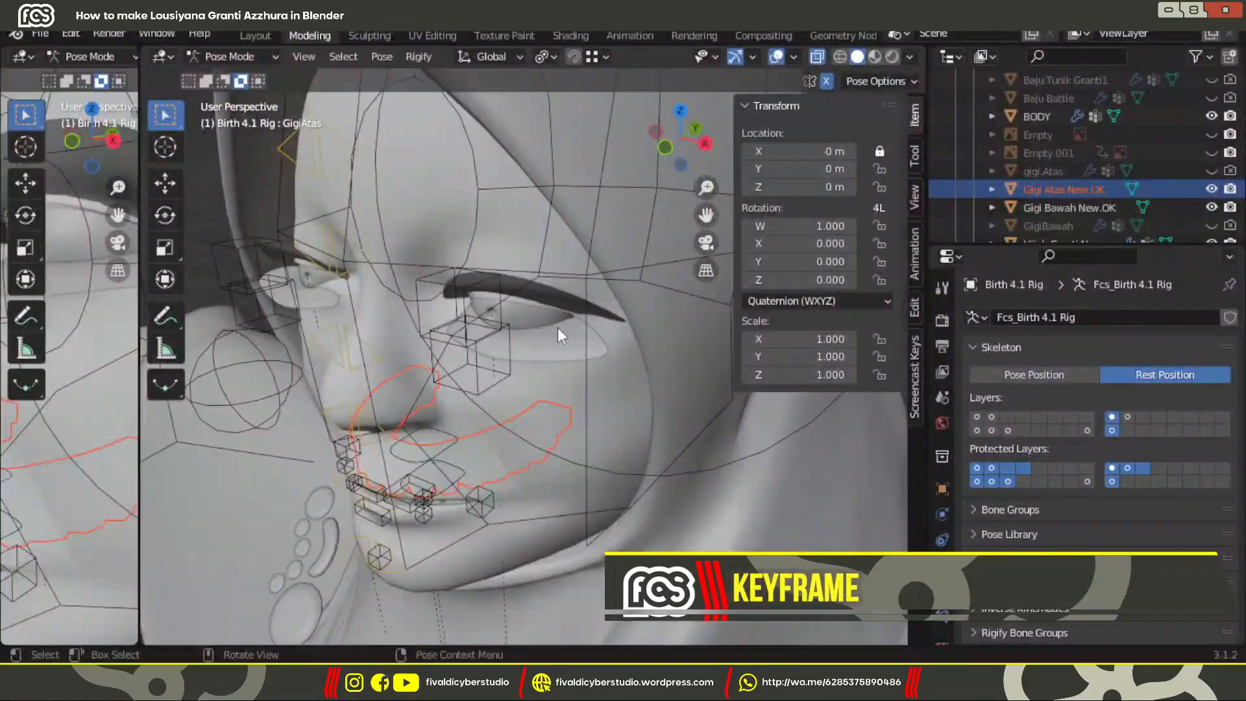
Parent Bulu Mata.A and Bulu Mata.B to the FCS.CON.Kepala head bone using the Bone option.
scroll(1080, 177, "down", 3)
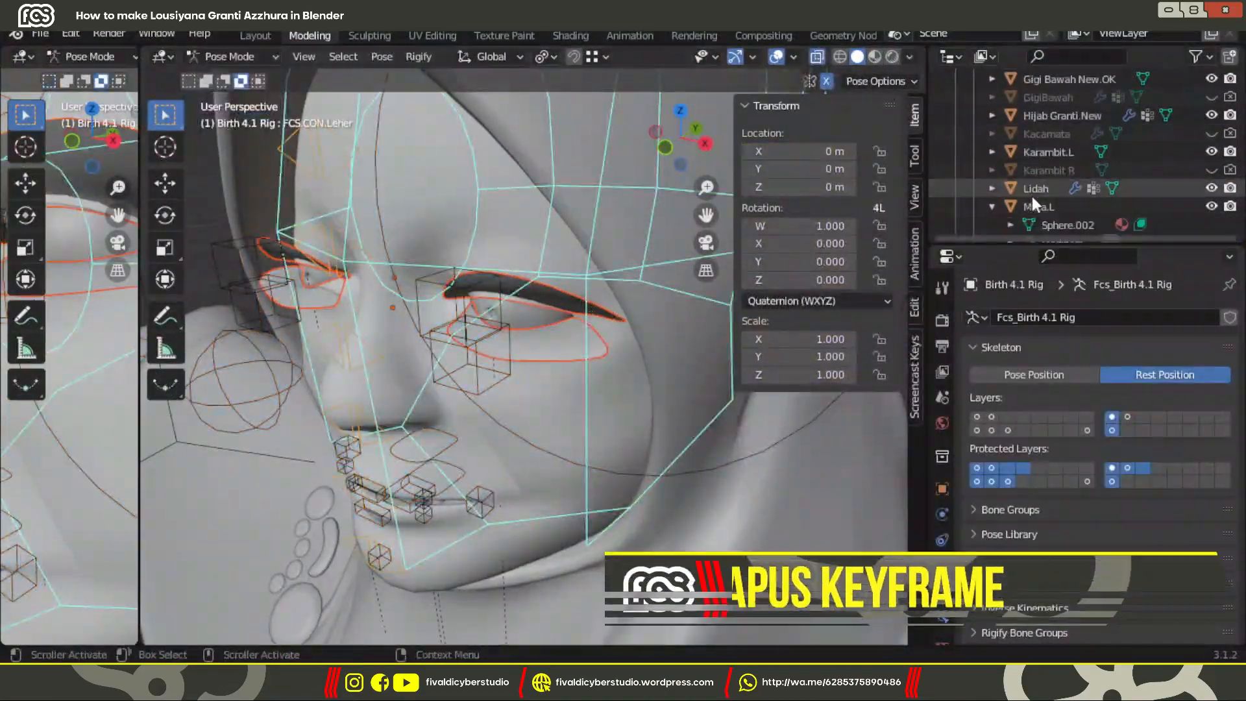
scroll(1044, 205, "up", 8)
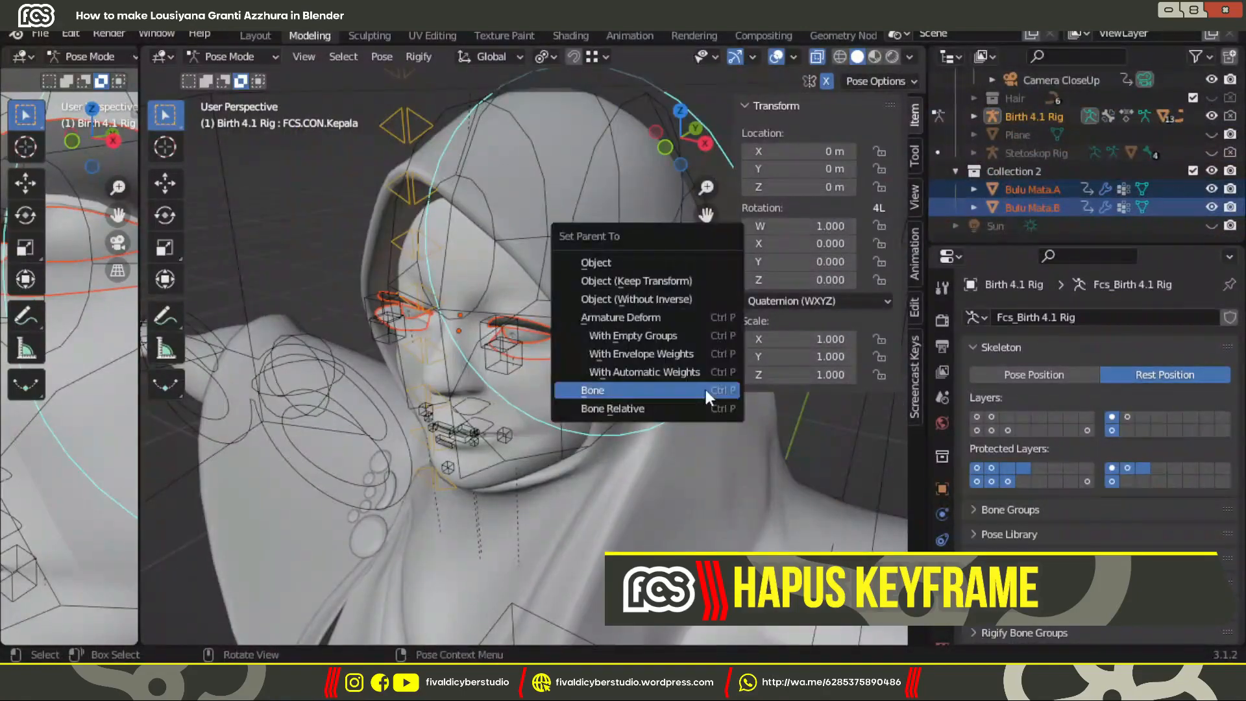
left_click(707, 390)
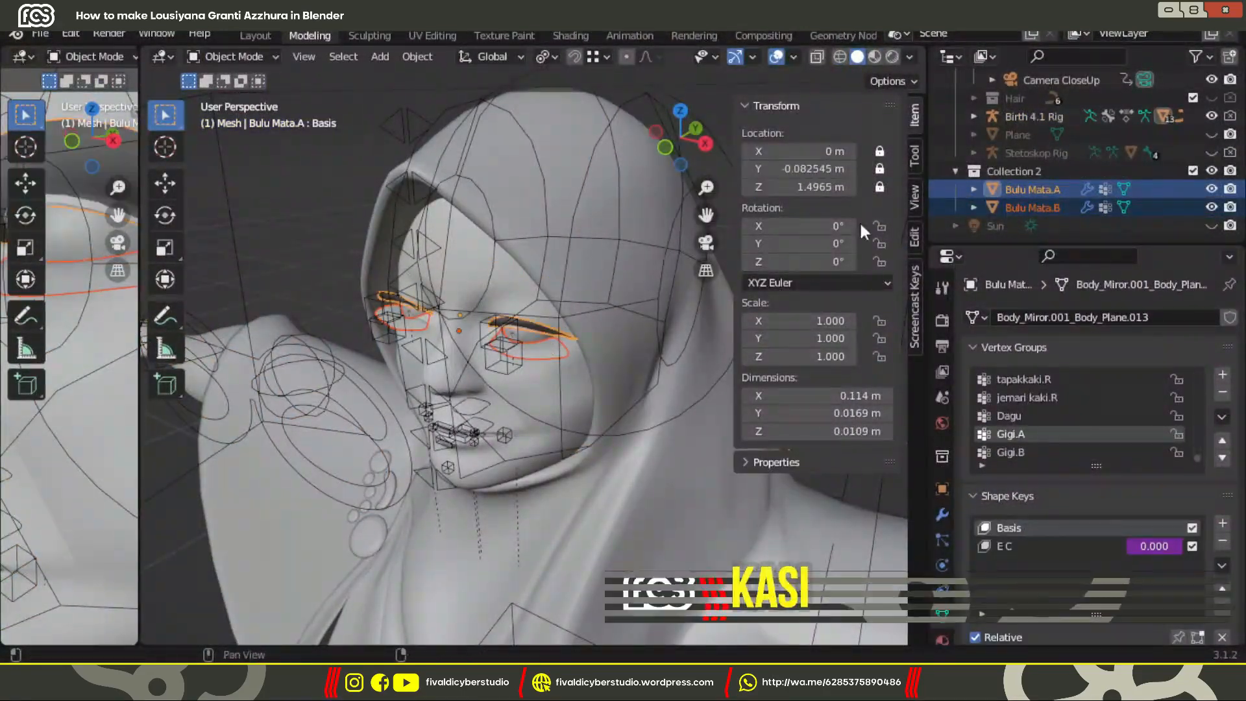
Select Birth 4.1 Rig and switch it to Pose Mode.
left_click(475, 205)
left_click(234, 56)
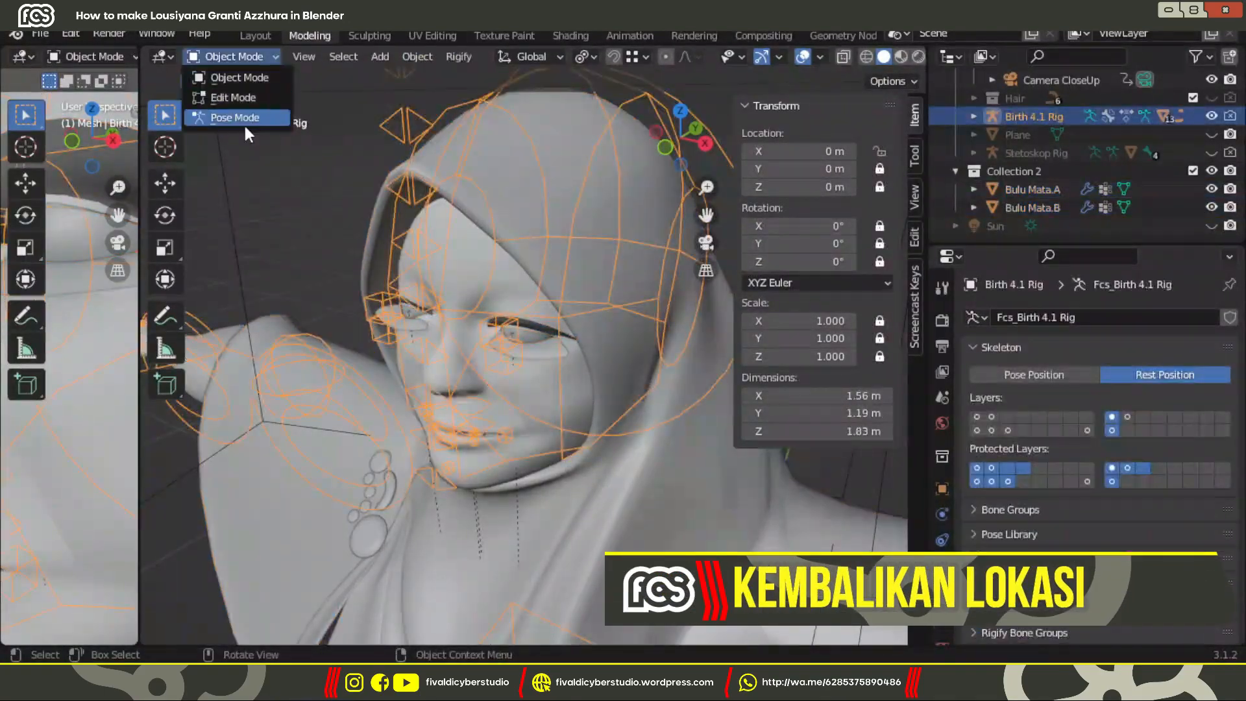
left_click(243, 121)
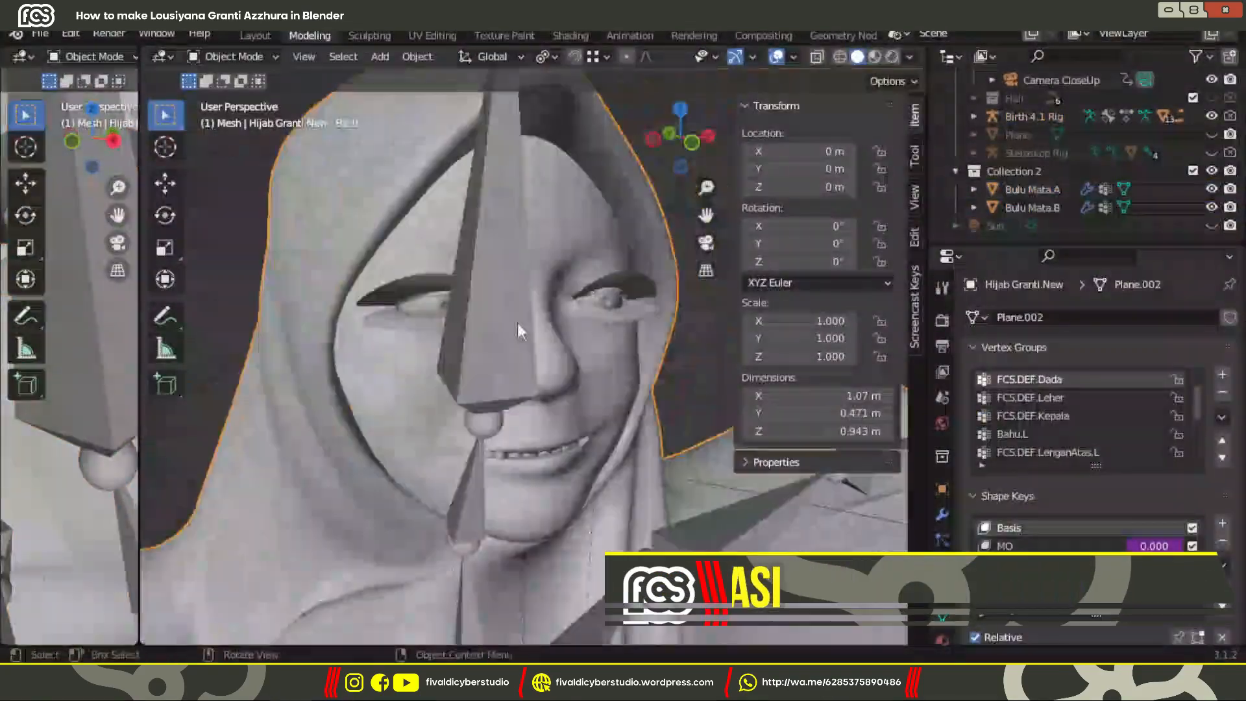
Enlarge the first viewport and set it to a rendered camera view, with the second viewport zoomed out to the whole character.
key("z")
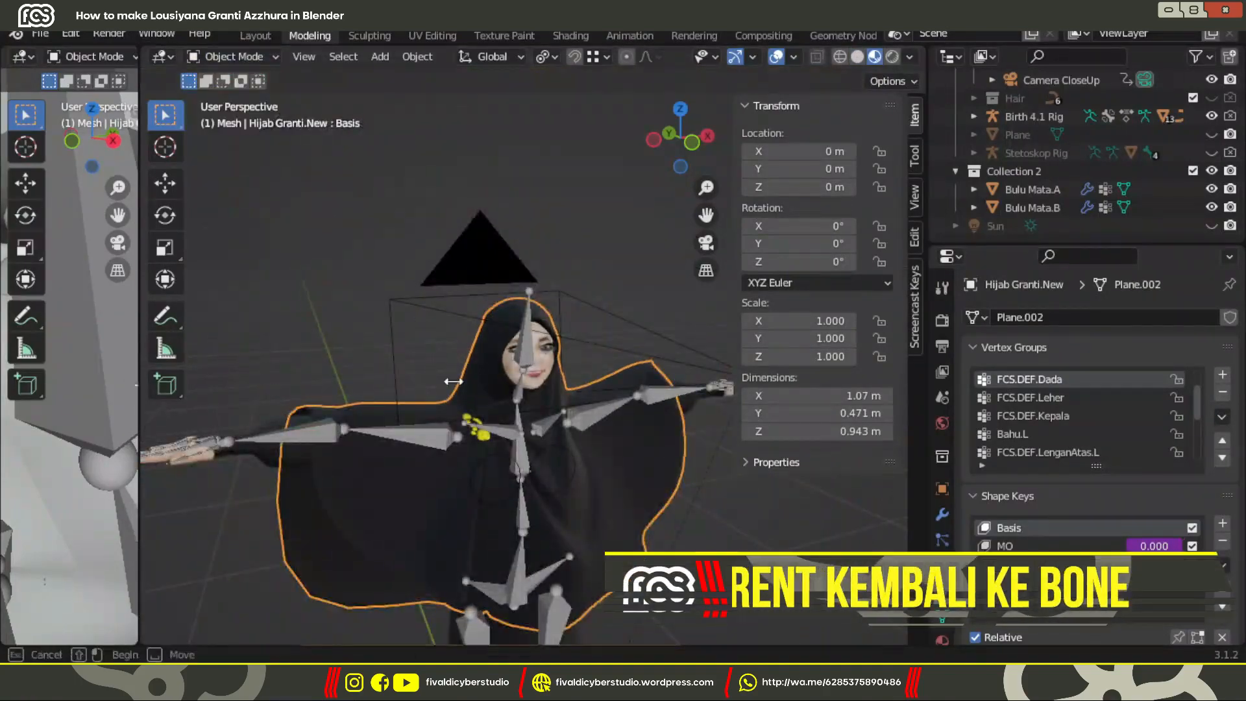
middle_click_drag(453, 381, 558, 390)
scroll(454, 389, "down", 4)
left_click_drag(139, 423, 497, 403)
scroll(361, 370, "down", 4)
key("grave")
left_click(240, 433)
key("z")
left_click(304, 265)
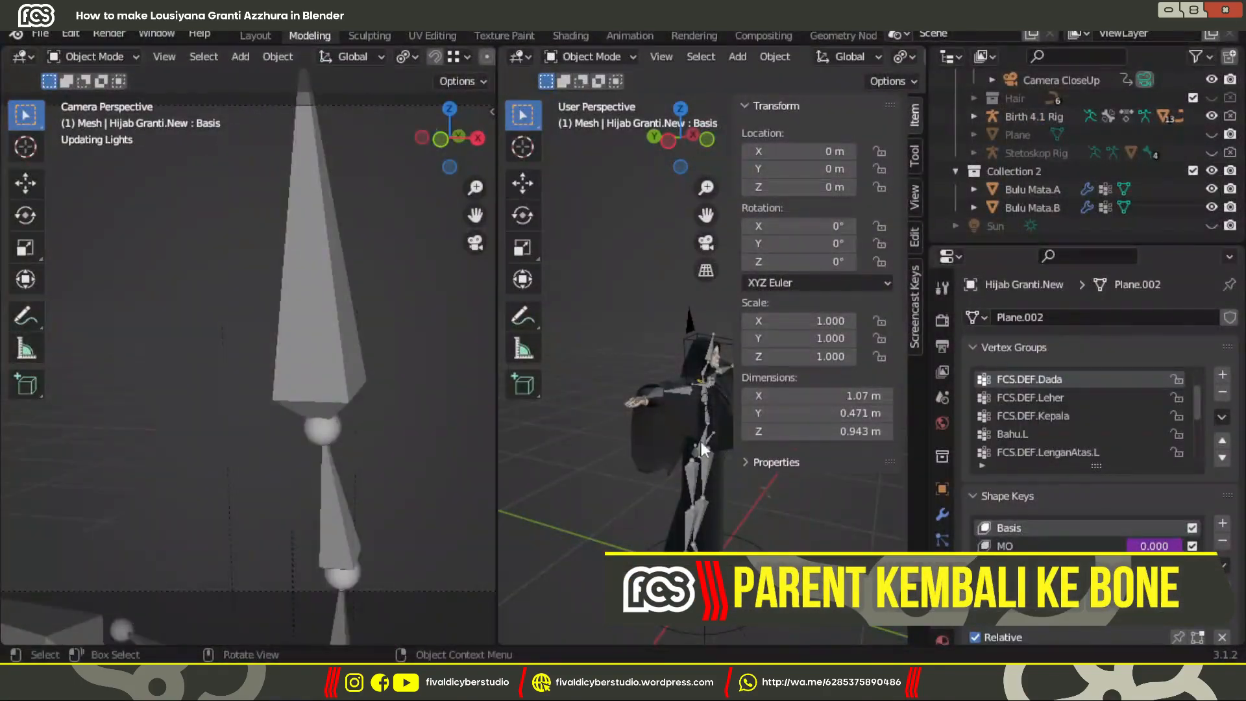
View the rig from the front, select the CP_MO mouth control and set the armature to Pose Position.
key("grave")
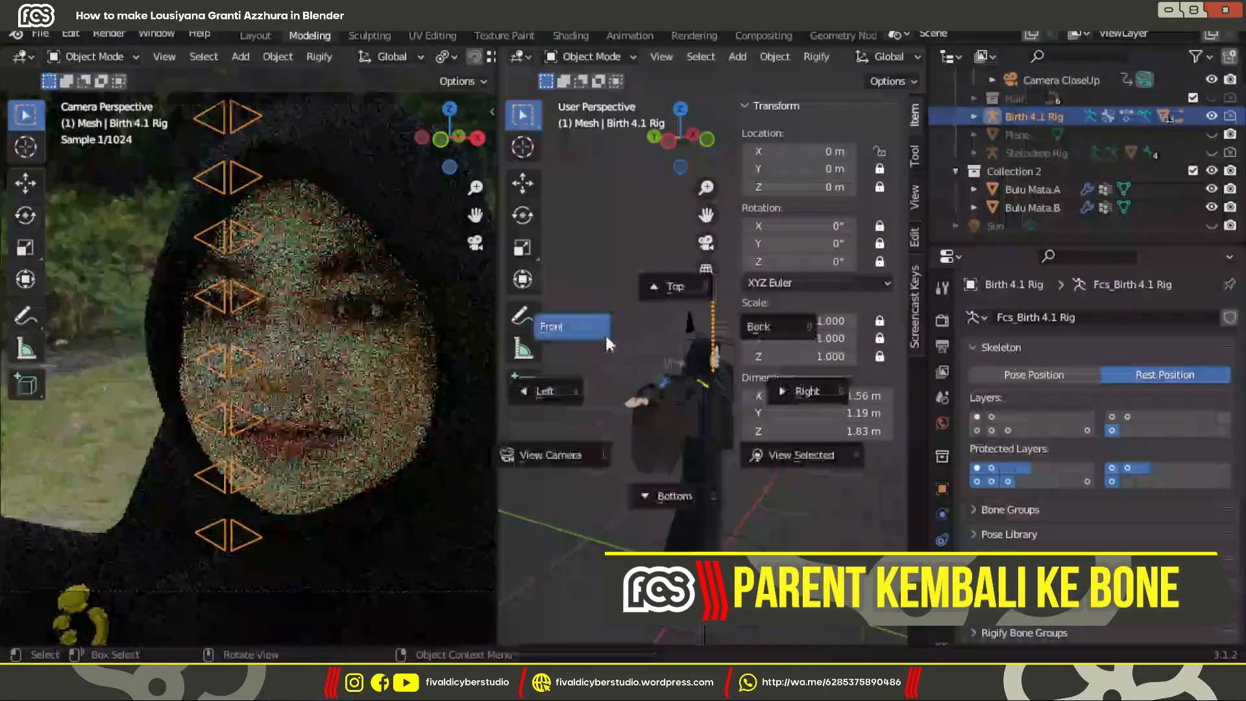
left_click(591, 325)
scroll(629, 488, "up", 3)
left_click(668, 535)
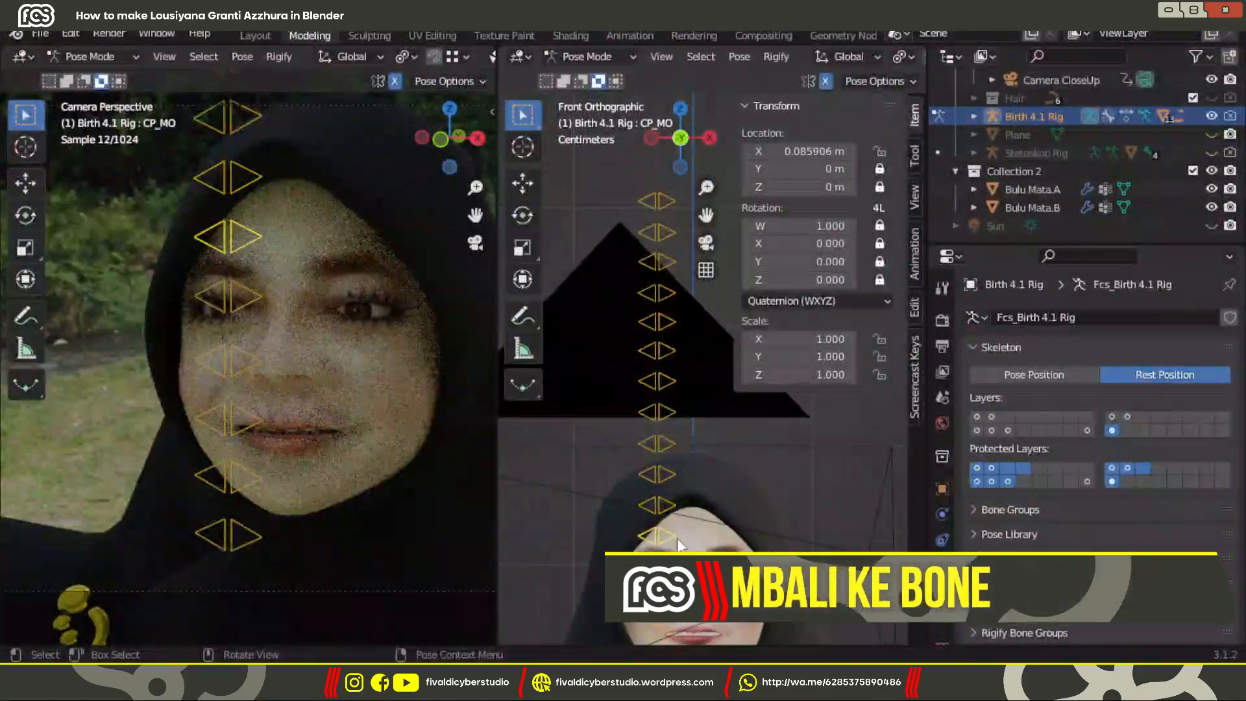
key("g")
left_click(1034, 375)
Test the mouth opening by moving the CP_MO control sideways to X about 0.215 m.
scroll(702, 454, "down", 5)
middle_click_drag(746, 500, 709, 454, "shift")
scroll(808, 465, "up", 7)
key("g")
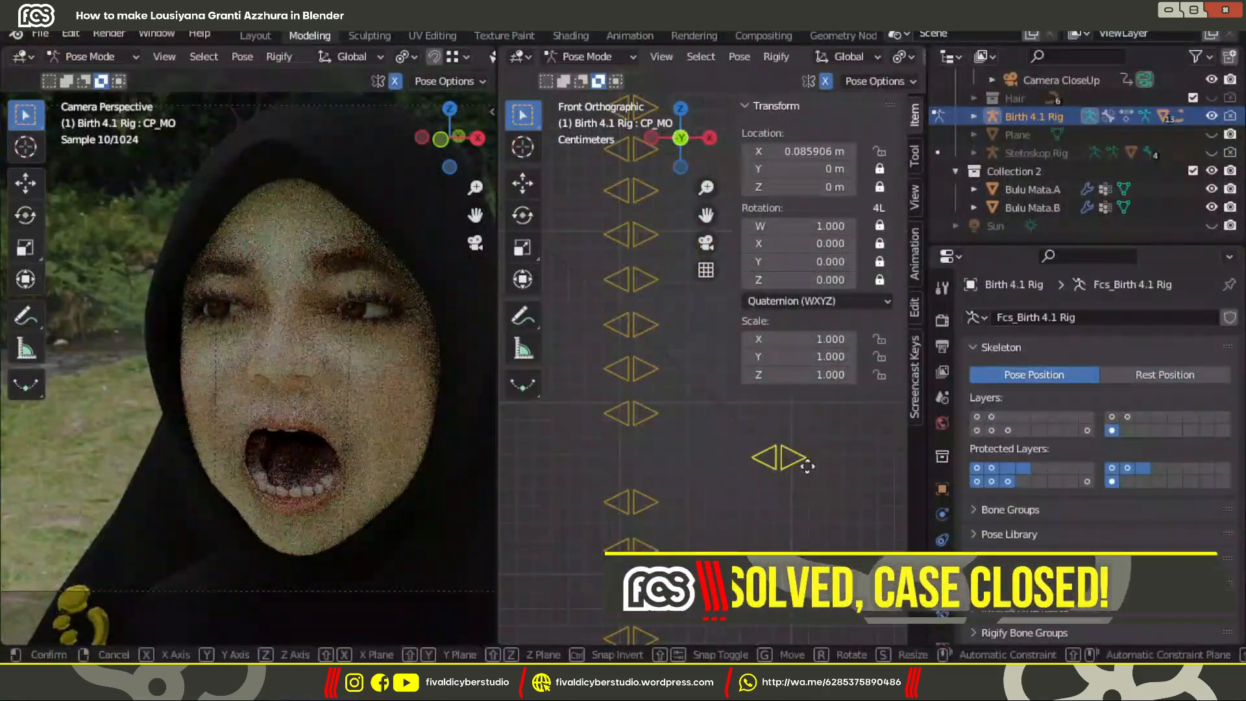
left_click(681, 462)
scroll(704, 471, "down", 8)
middle_click_drag(782, 415, 712, 517, "shift")
scroll(712, 518, "up", 3)
key("g")
left_click(736, 517)
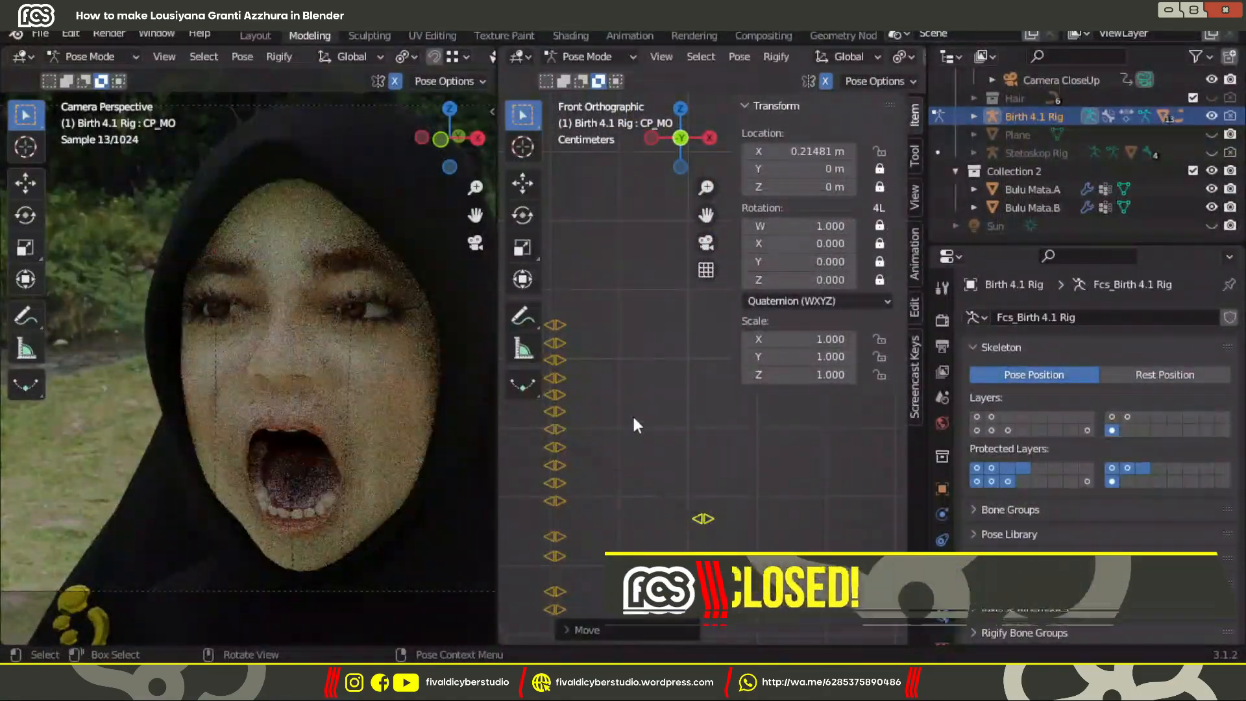
Show an additional rig bone layer and move the Control.Mata eye control to about X 0.031 m, Y -0.012 m.
left_click(1110, 417, "shift")
left_click(298, 326)
key("g")
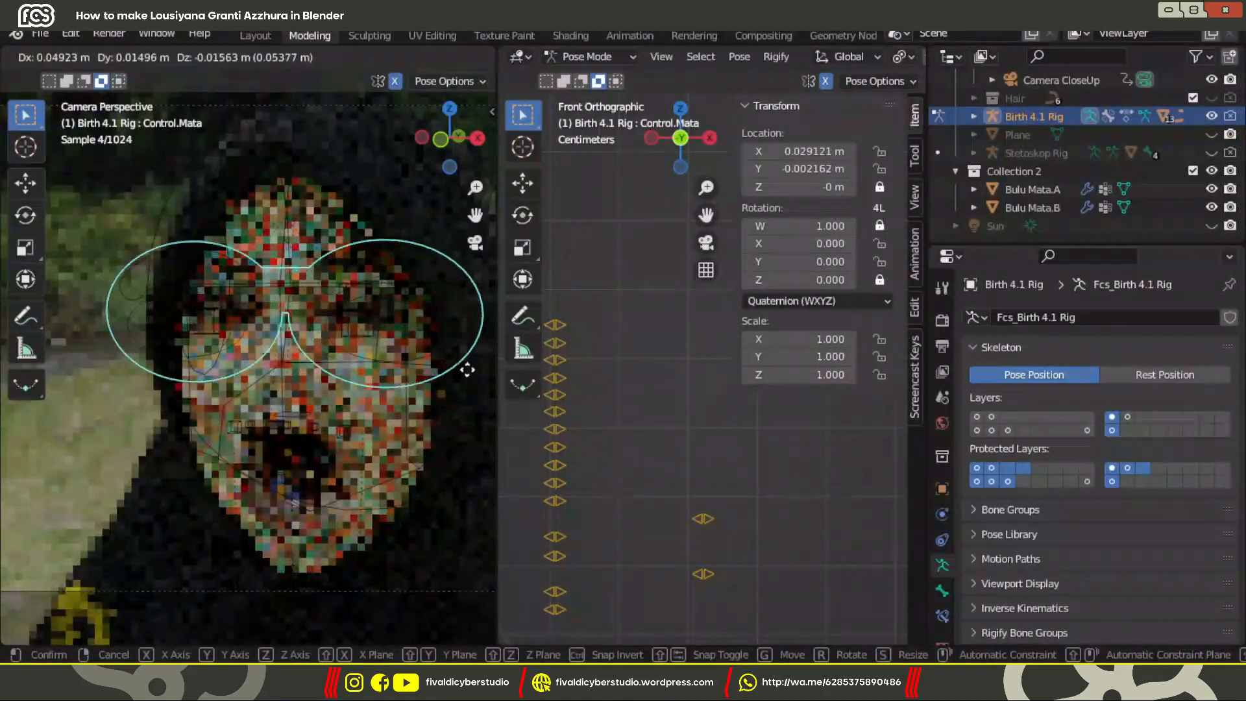
left_click(448, 399)
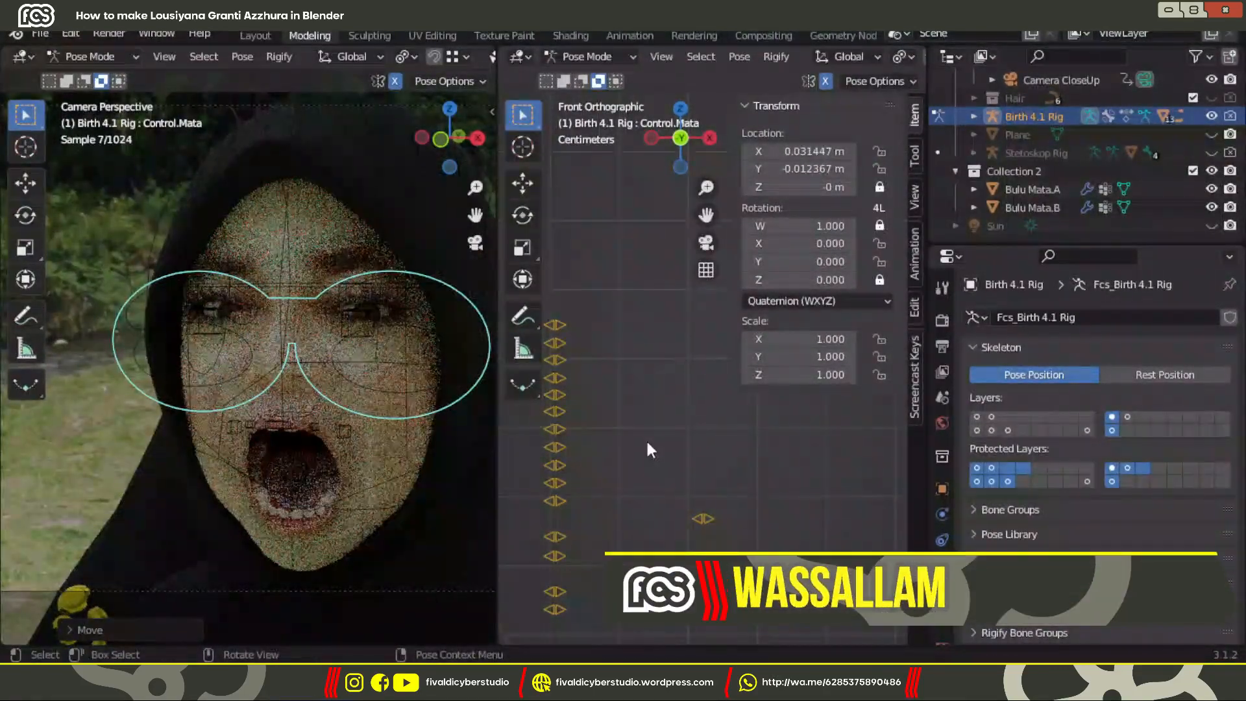
Hide the face control bones by switching the armature's visible layer to the one directly below the active layer.
left_click(1112, 417, "shift")
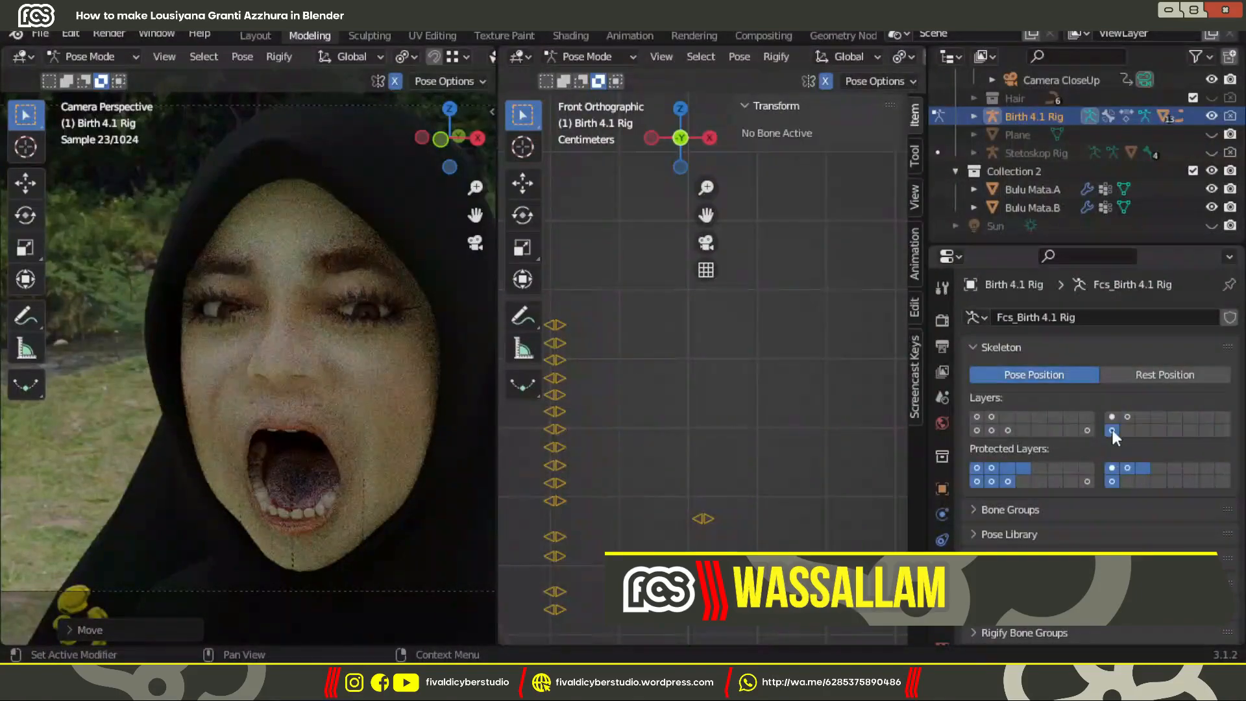